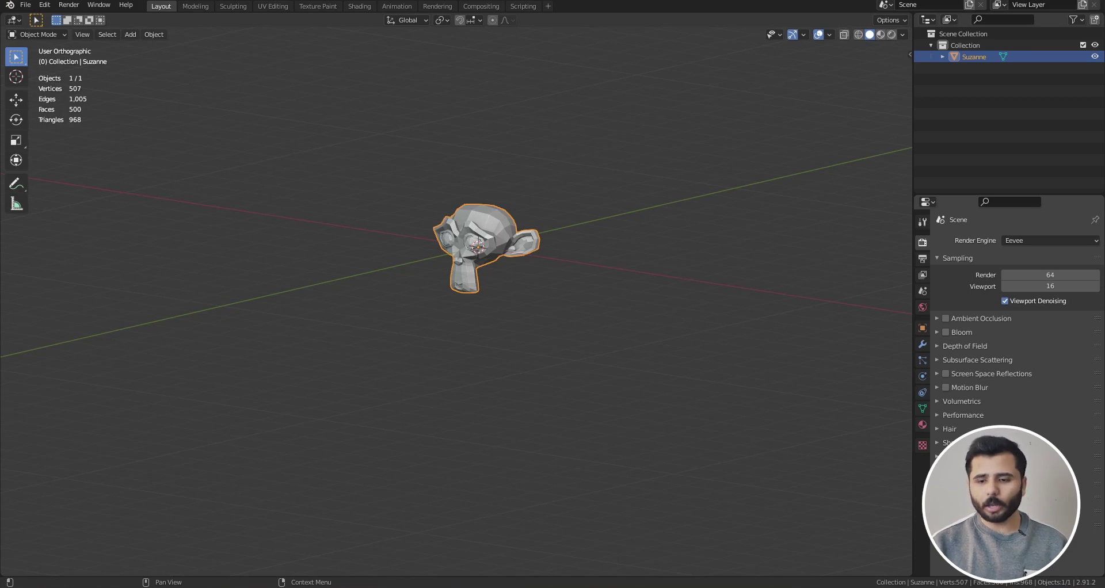
Look through the modifiers available for Suzanne and frame the monkey head in the front view
click(922, 344)
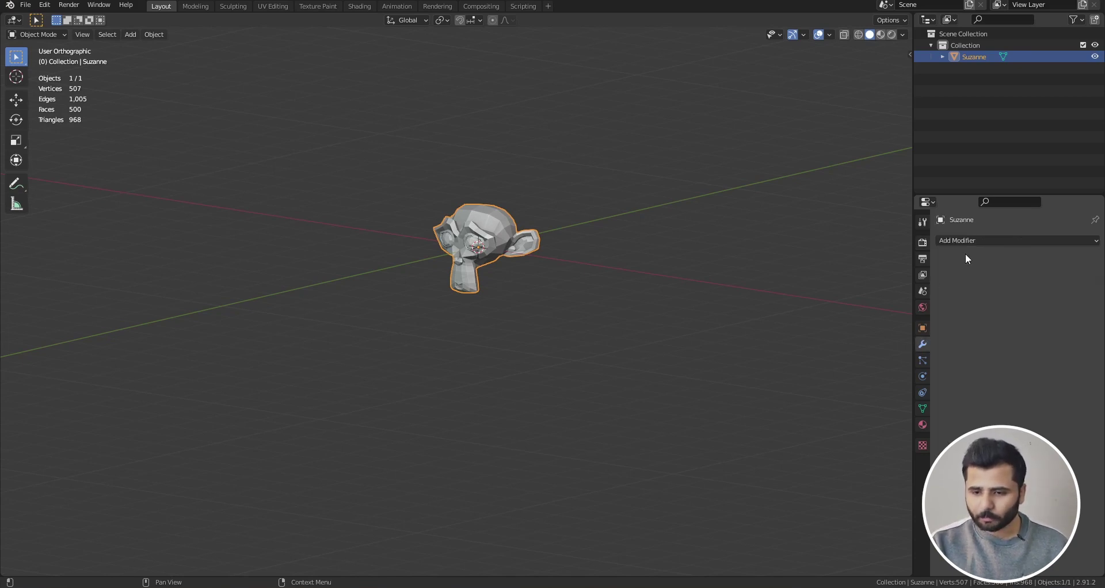
click(988, 241)
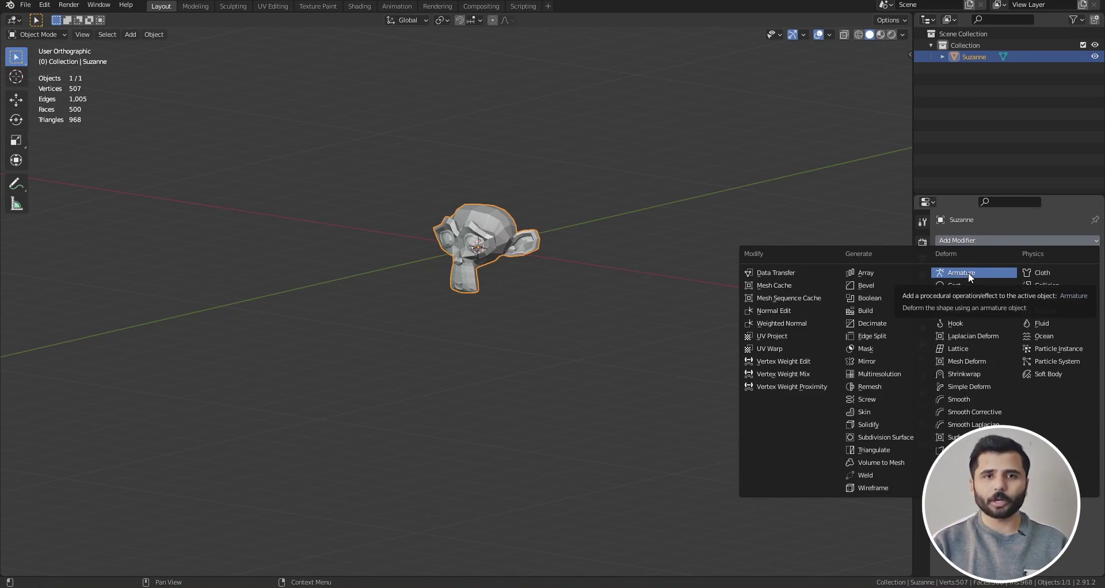
key(grave)
click(568, 181)
key(KP_Decimal)
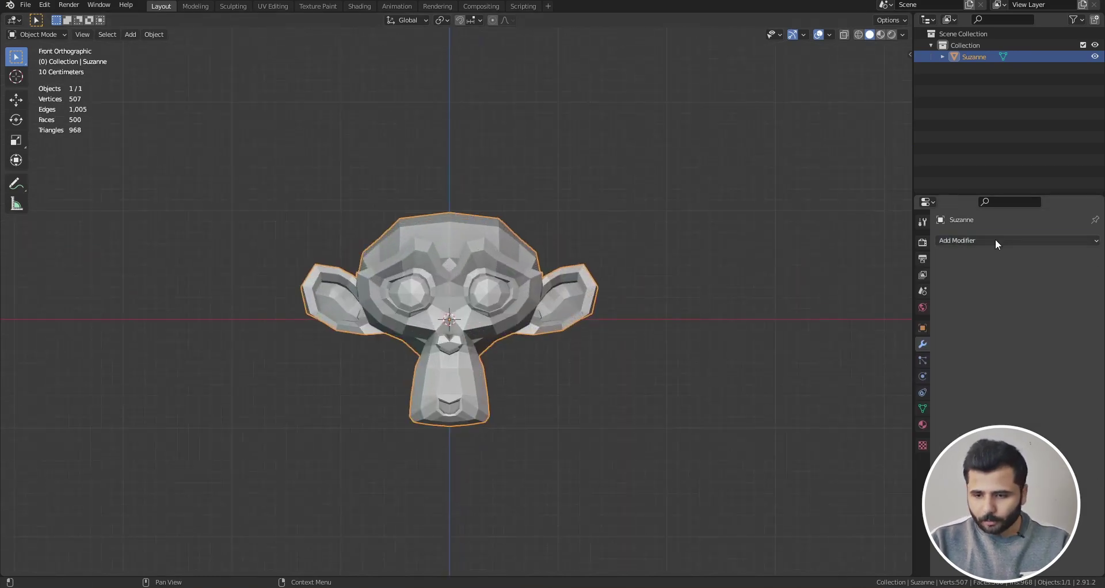
click(995, 239)
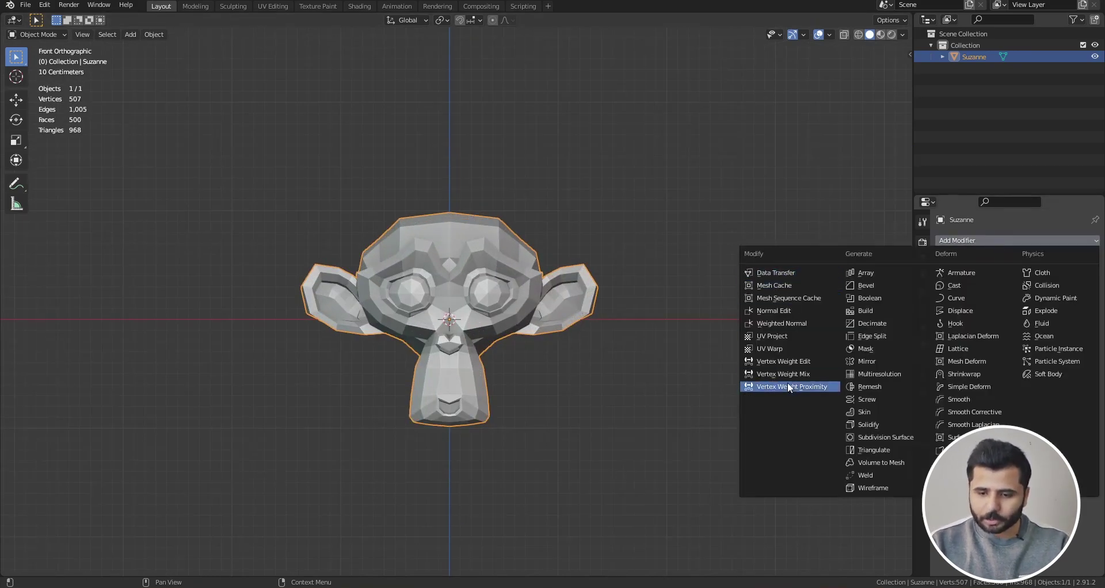
Add a Subdivision Surface modifier to Suzanne with viewport level 1 and collapse its settings
scroll(581, 271, down, 2)
scroll(571, 277, up, 3)
scroll(550, 275, down, 4)
key(ctrl+1)
key(ctrl+2)
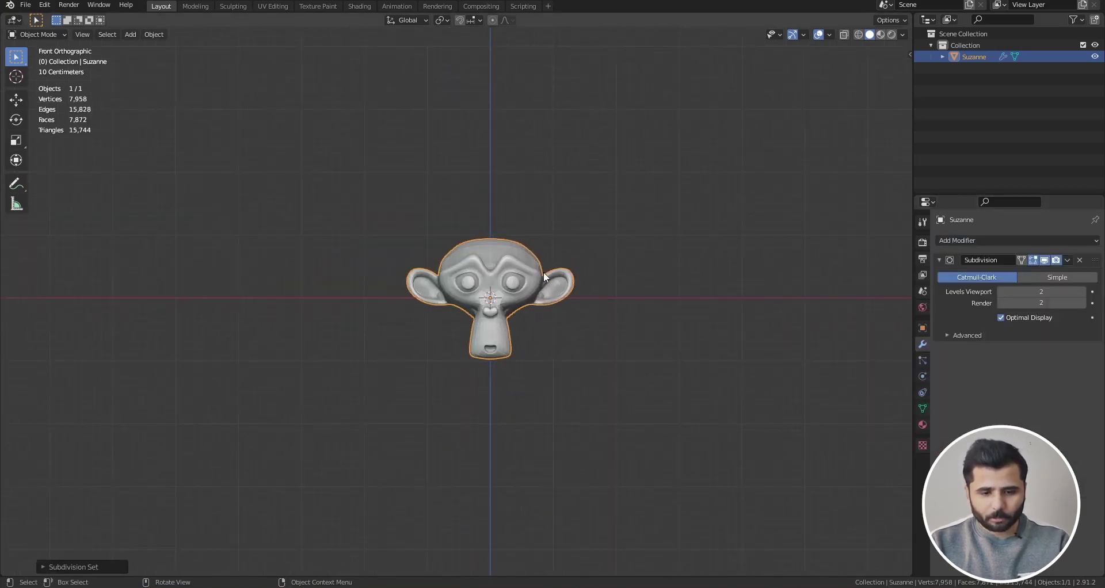
scroll(541, 271, up, 5)
scroll(495, 265, down, 1)
scroll(506, 274, up, 1)
key(ctrl+1)
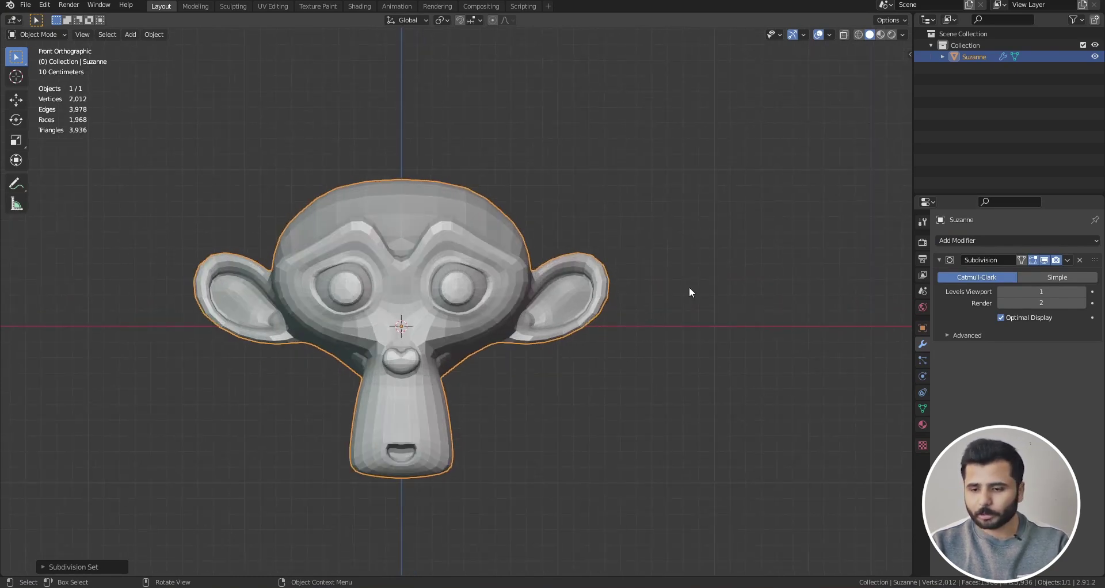
click(950, 259)
click(985, 241)
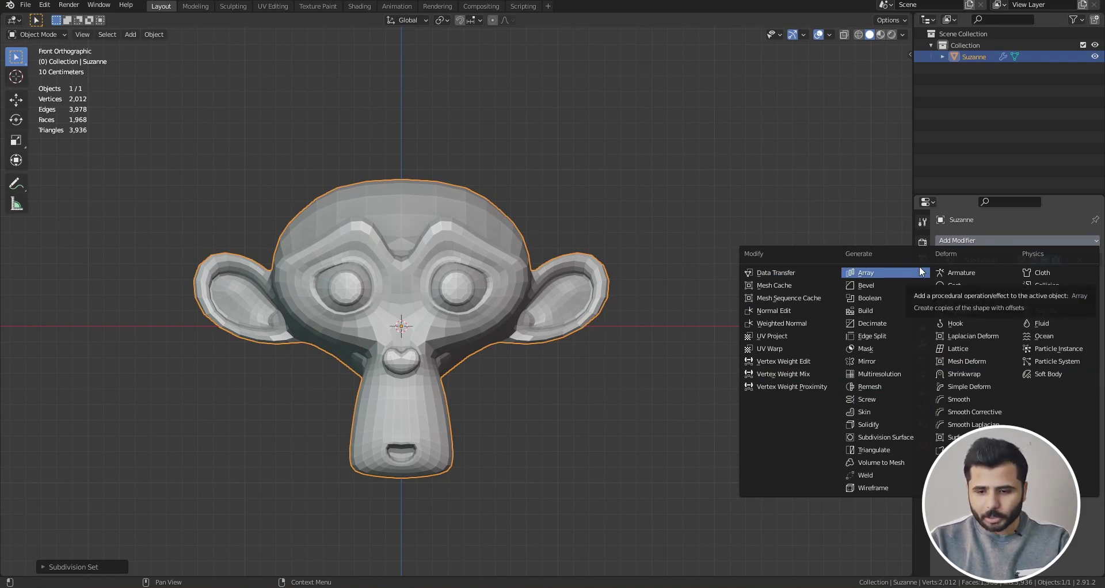
scroll(439, 236, down, 6)
scroll(505, 233, up, 2)
click(965, 240)
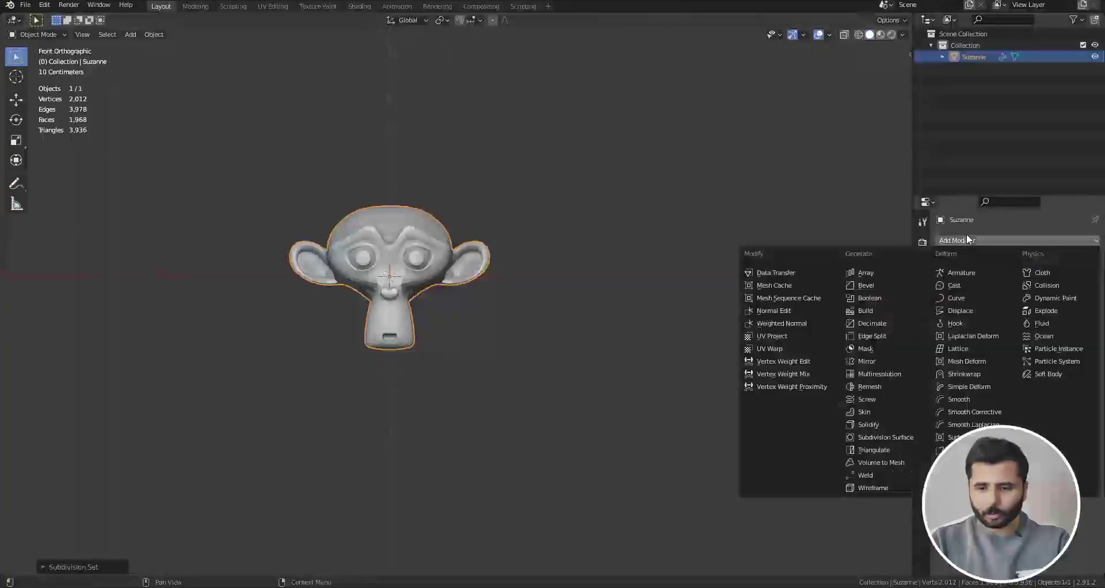
Duplicate Suzanne along the X axis and repeat the duplication to make a row of five copies beside the original
scroll(432, 259, down, 6)
key(grave)
click(458, 219)
scroll(413, 259, up, 5)
key(grave)
click(391, 256)
scroll(367, 253, down, 2)
key(shift+d)
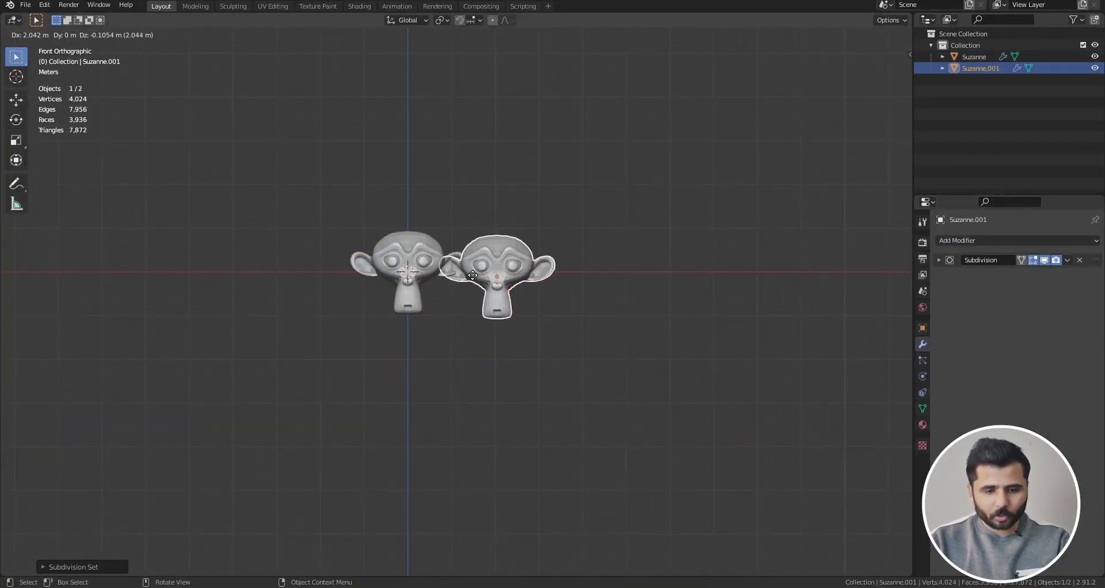
click(534, 269)
key(shift+r)
key(shift+r)
key(shift+r)
key(shift+r)
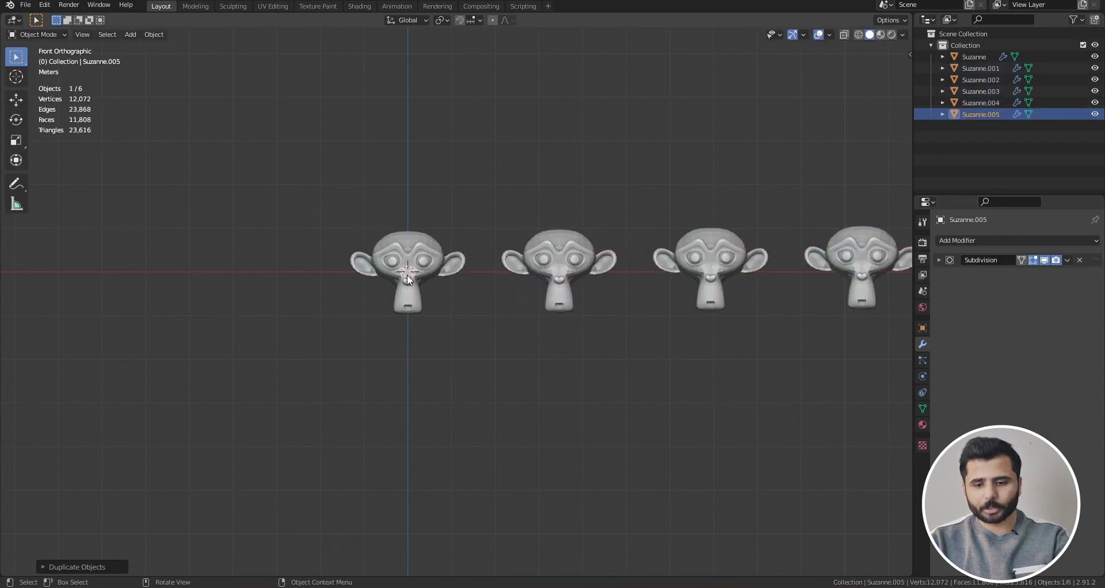
Delete the five duplicated monkey heads and keep only the original Suzanne
scroll(358, 274, down, 5)
middle_drag(493, 251, 459, 272)
scroll(459, 272, up, 4)
drag(785, 218, 373, 367)
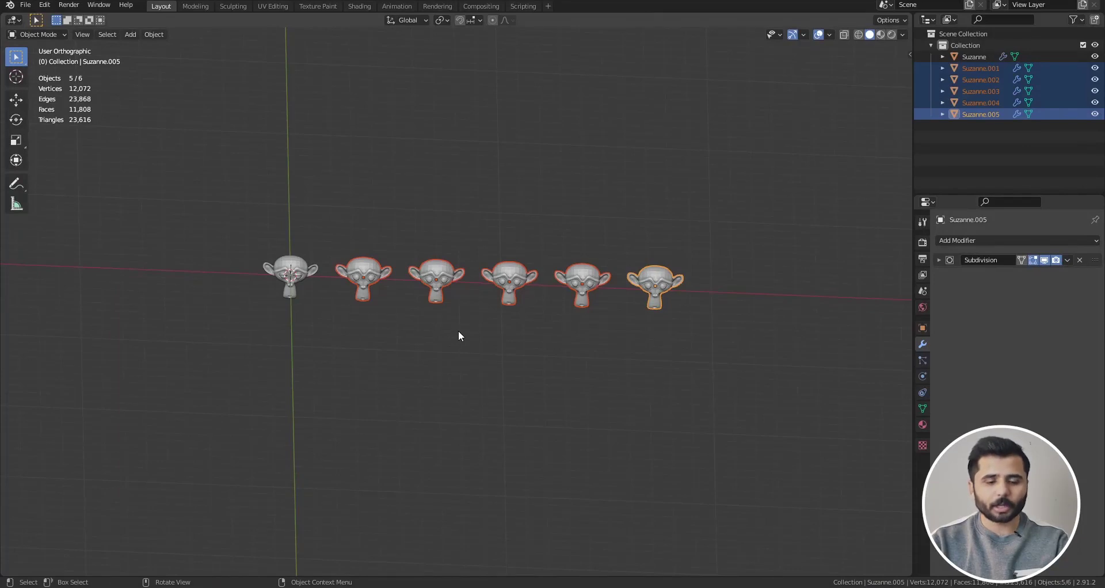
key(x)
click(427, 330)
Select the original Suzanne in the front view and add an Array modifier to it
key(KP_1)
scroll(292, 264, up, 6)
click(271, 281)
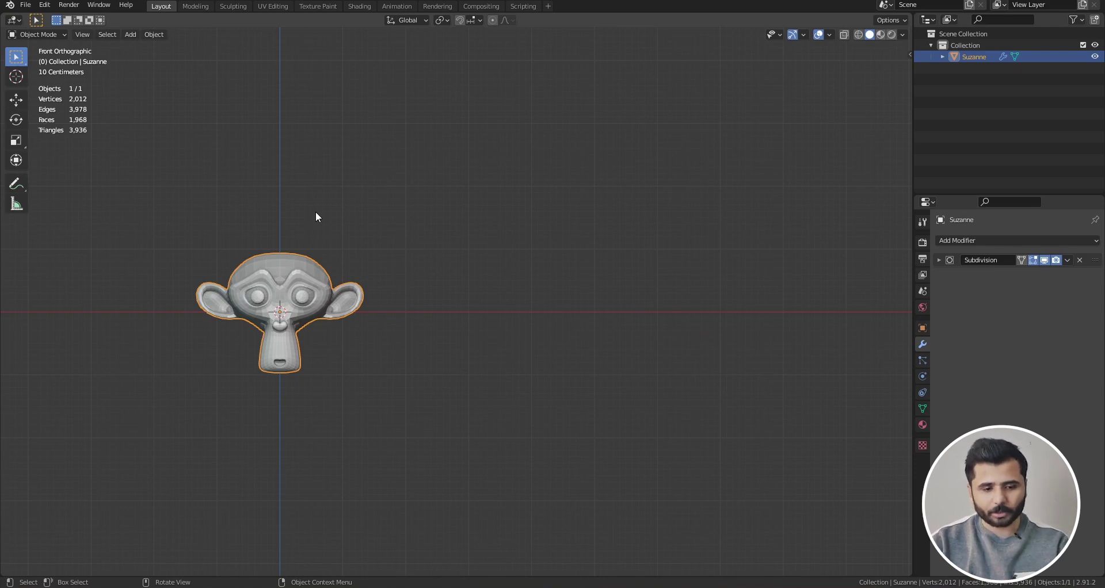
scroll(351, 217, down, 2)
scroll(288, 245, up, 5)
scroll(313, 260, down, 1)
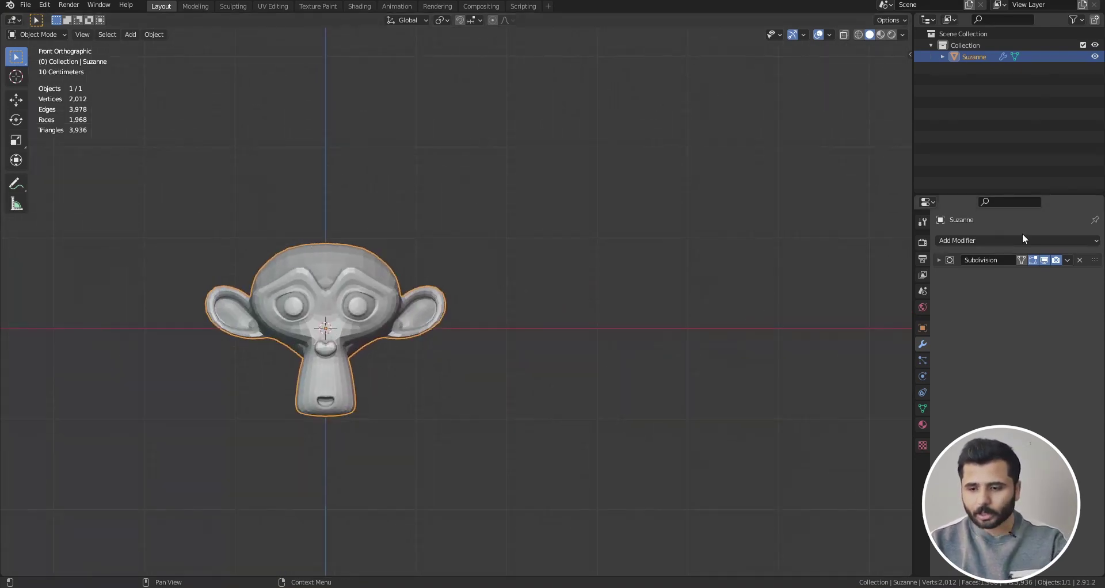
click(955, 241)
click(861, 271)
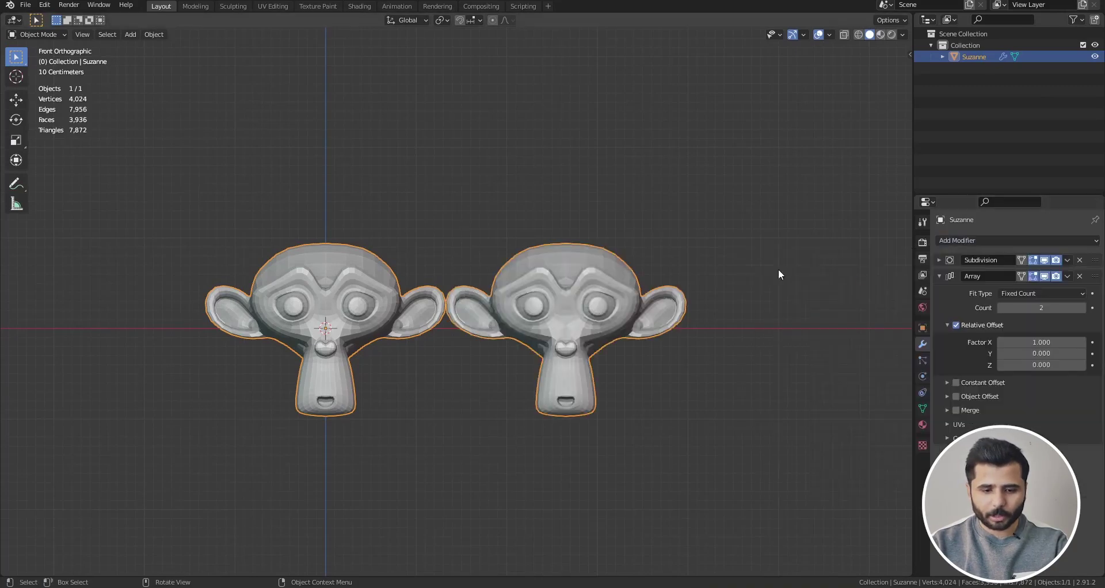
Review the Array modifier's Fit Type options from the top view, keeping Fixed Count
scroll(296, 266, down, 4)
middle_drag(355, 259, 412, 356)
key(KP_7)
scroll(374, 266, up, 3)
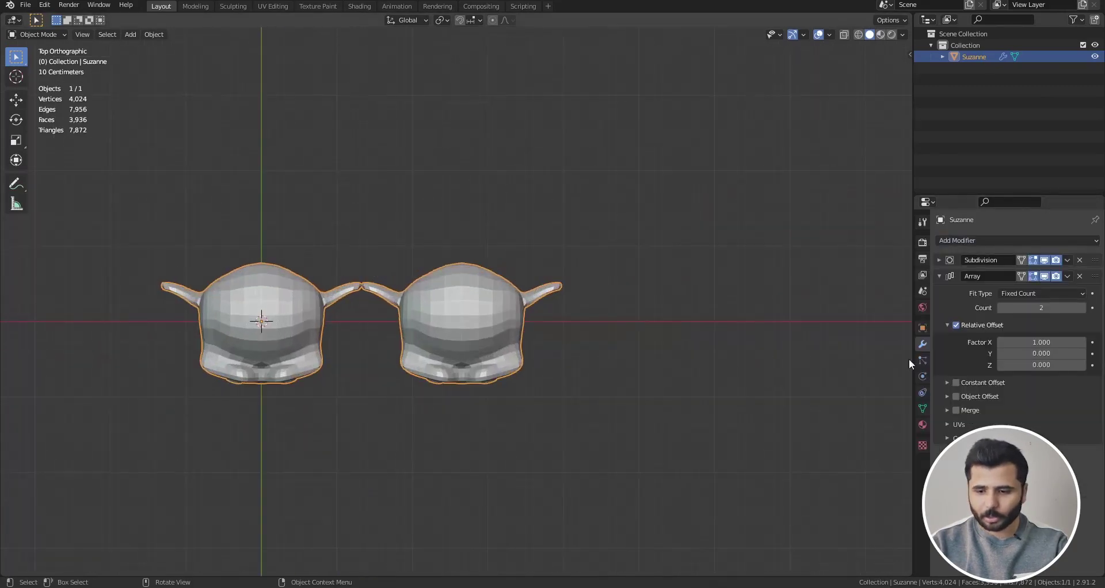
click(1011, 292)
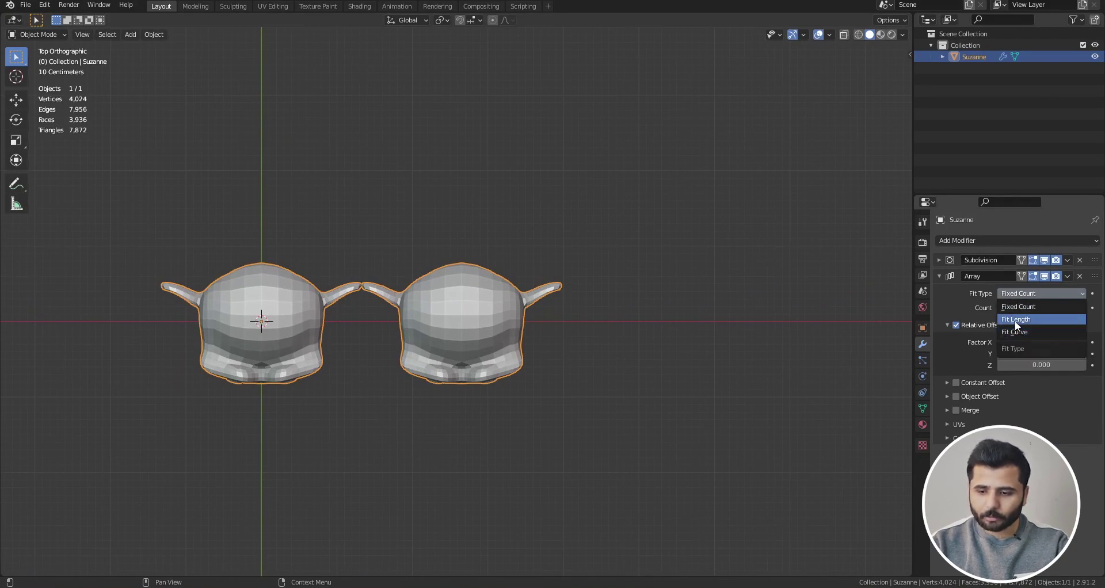
click(1020, 308)
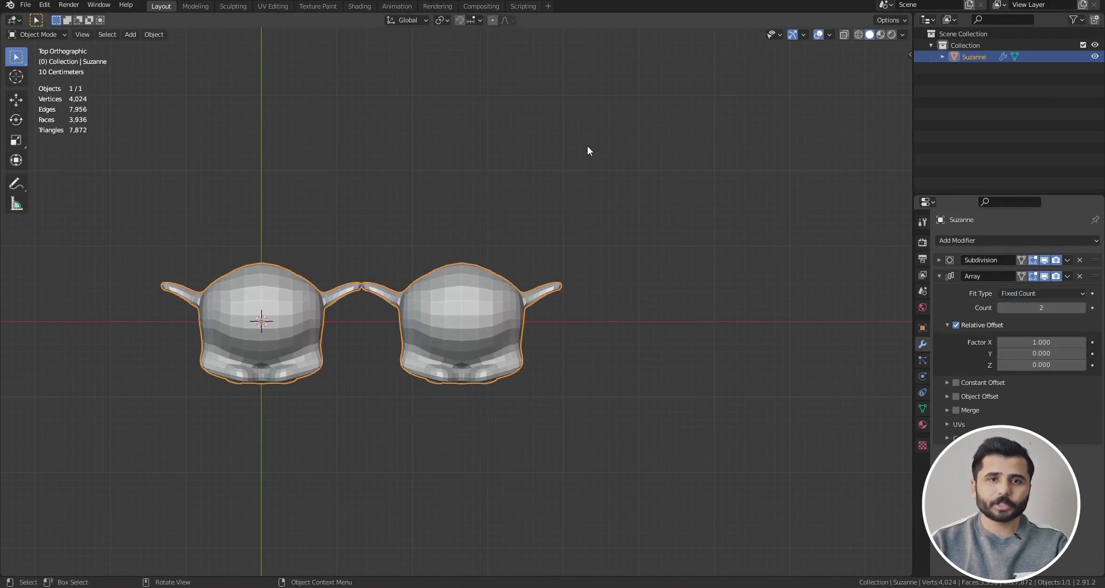
click(1040, 294)
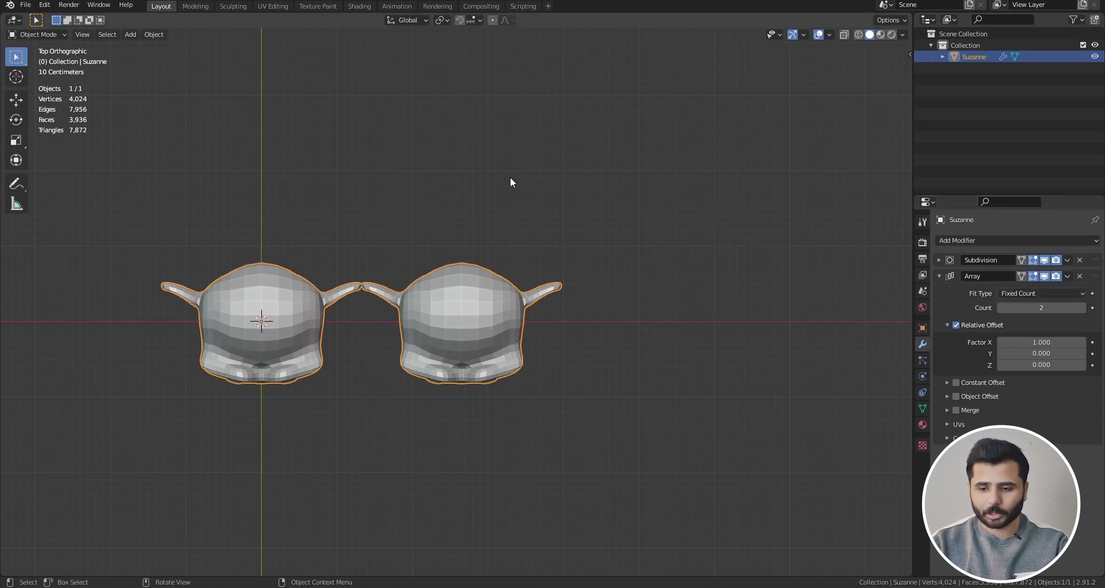
Set the Array modifier's count to 10
scroll(437, 225, down, 5)
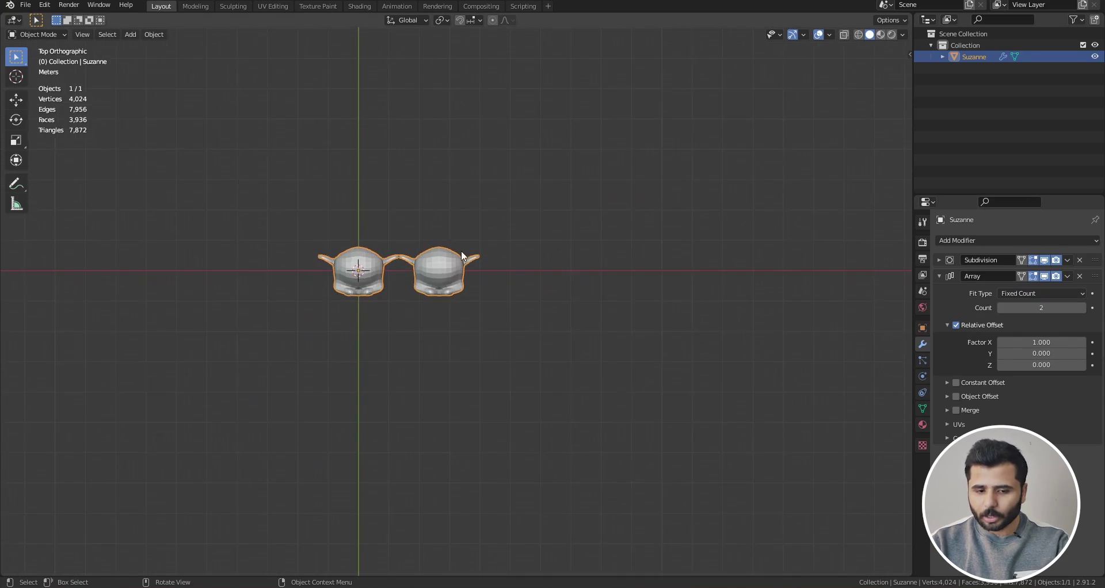
scroll(591, 261, up, 1)
click(1014, 308)
text(10)
key(Return)
scroll(671, 354, down, 1)
scroll(623, 338, down, 5)
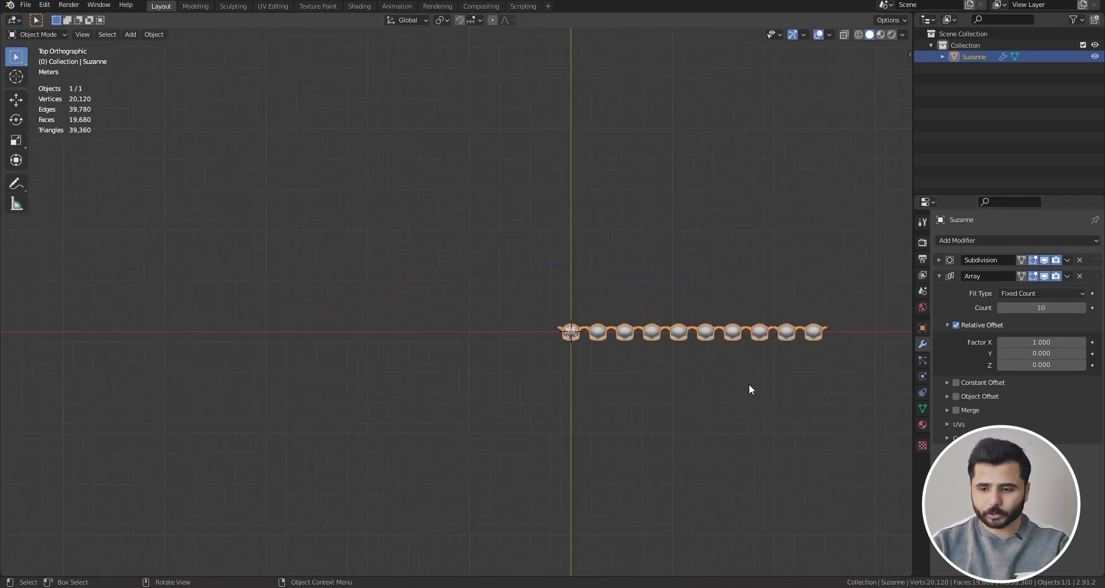
scroll(666, 345, up, 4)
scroll(482, 278, up, 4)
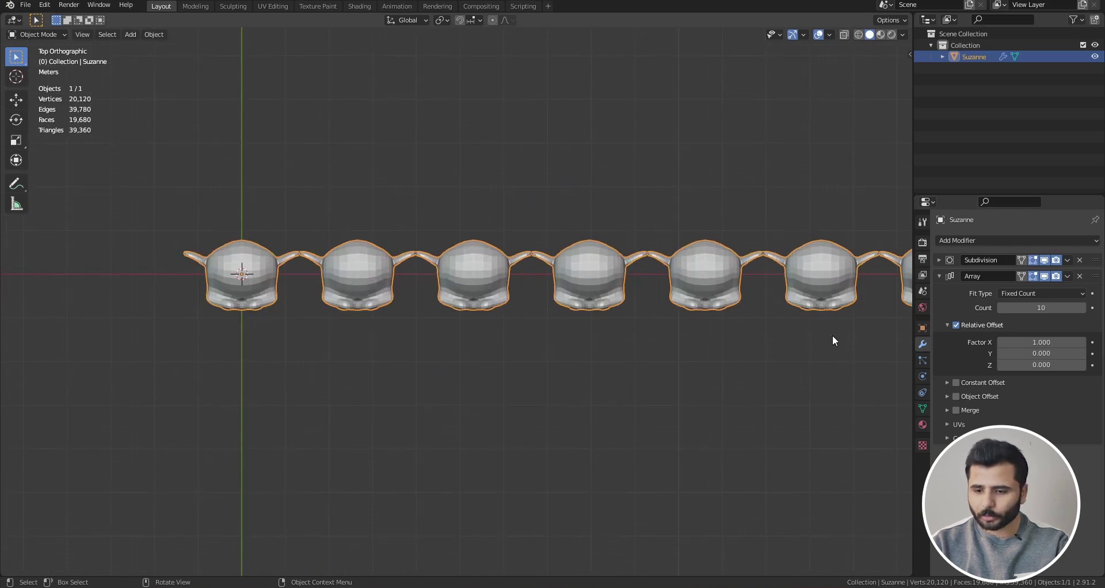
Switch the Array's Relative Offset off and back on, and view the row of heads from the front
click(956, 325)
click(956, 325)
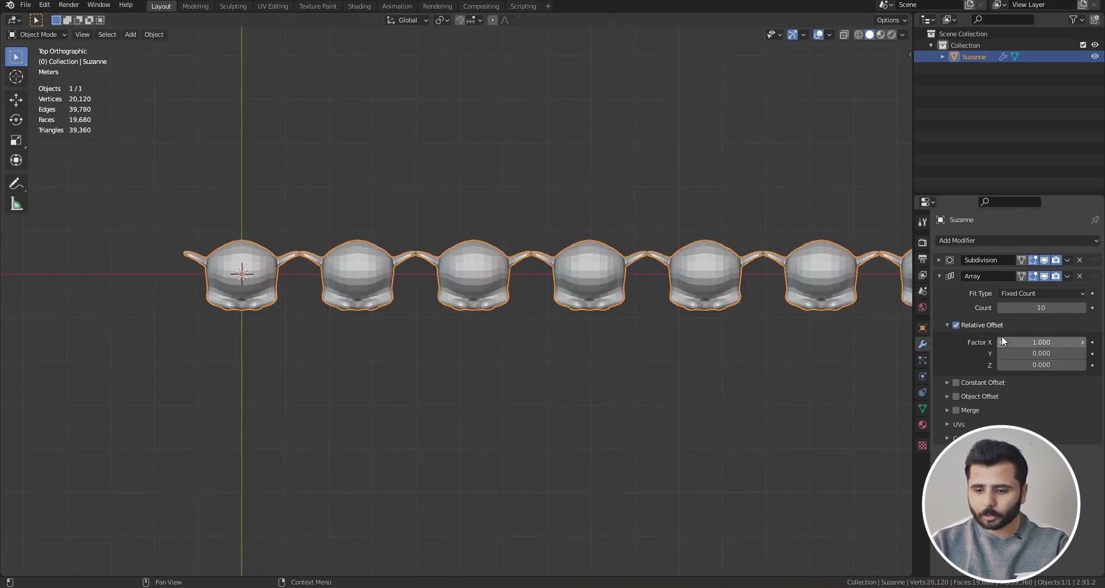
scroll(472, 331, down, 5)
click(369, 211)
scroll(546, 303, up, 5)
scroll(579, 278, down, 4)
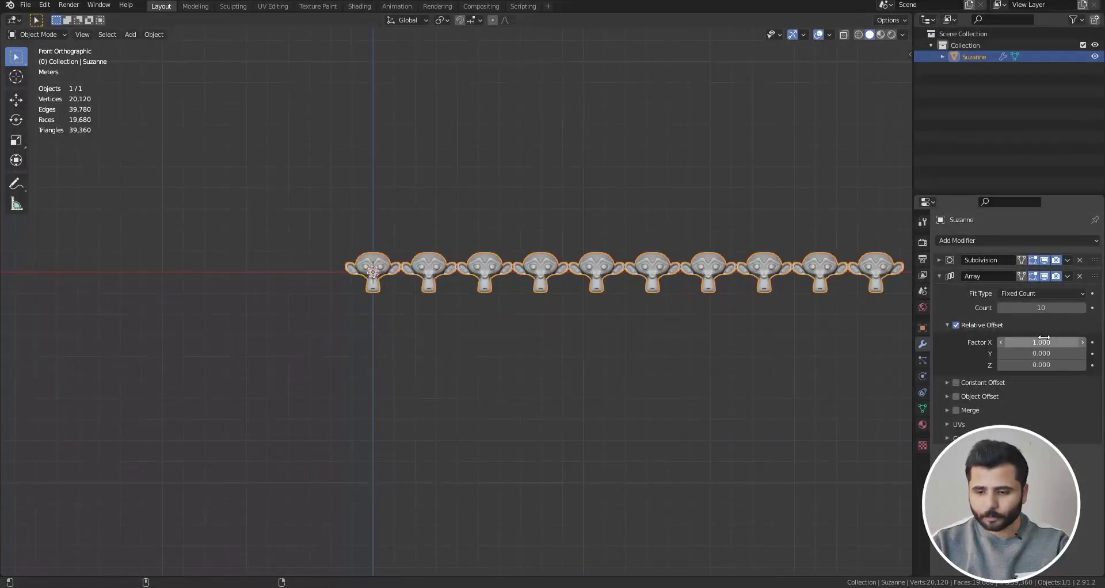
Try a relative offset Factor X of 0.9 on the Array and undo it
mouse_move(1044, 338)
mouse_down()
mouse_move(1082, 339)
mouse_move(1029, 343)
mouse_up()
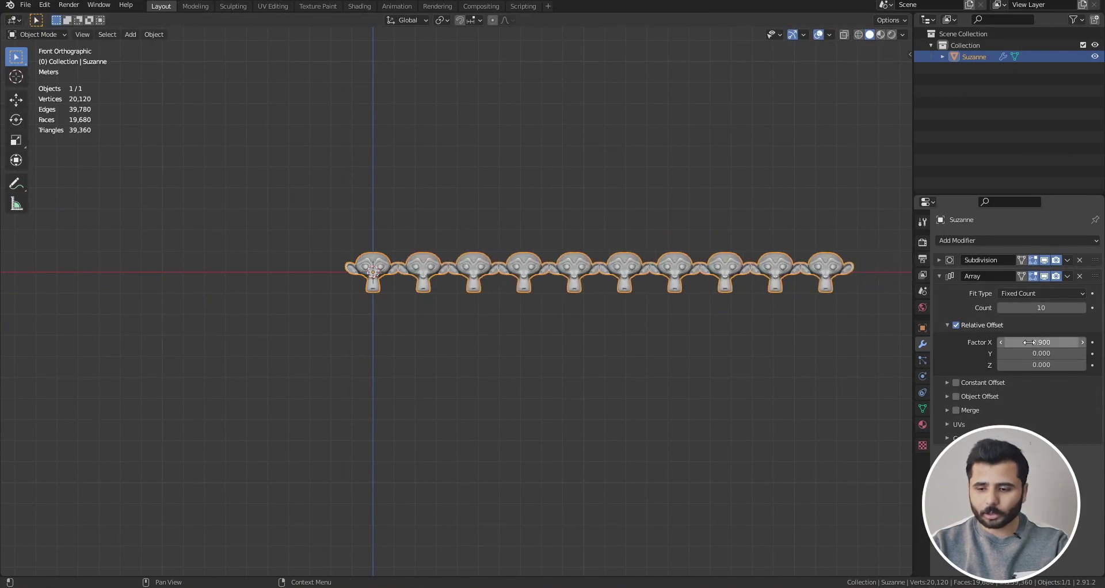
scroll(526, 277, down, 2)
key(ctrl+z)
scroll(668, 285, up, 1)
Increase the Array's relative offset Factor X to 1.22 and further to 1.67
drag(1029, 339, 1068, 339)
key(g)
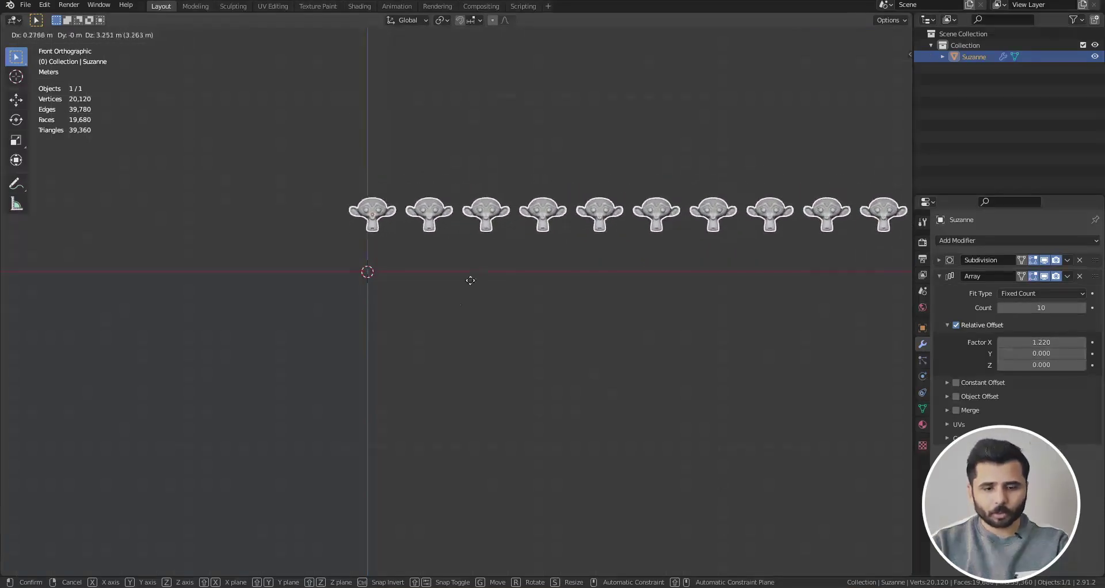
right_click(371, 234)
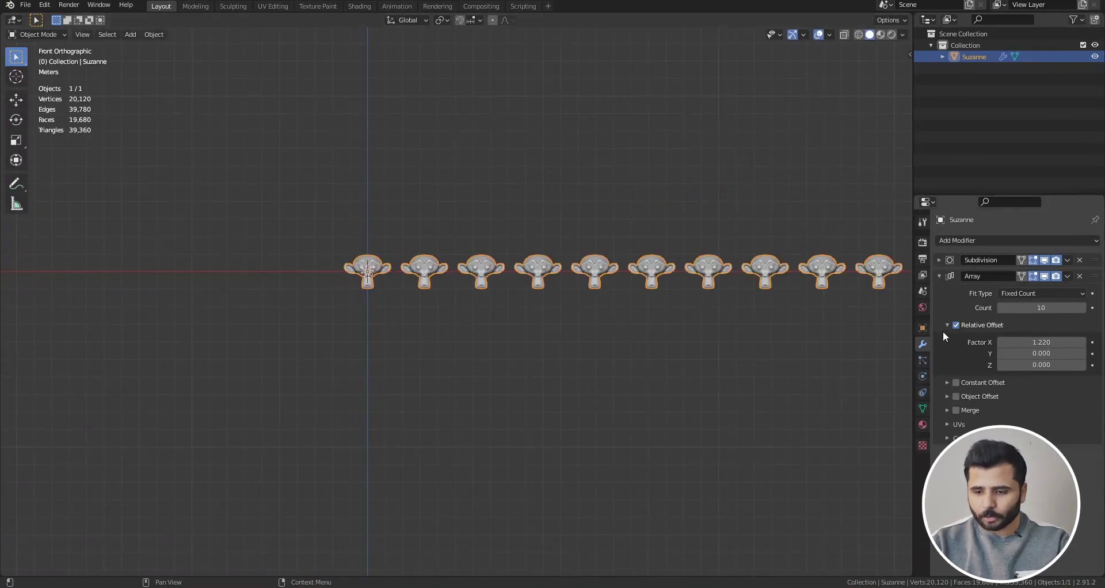
drag(1042, 343, 1070, 342)
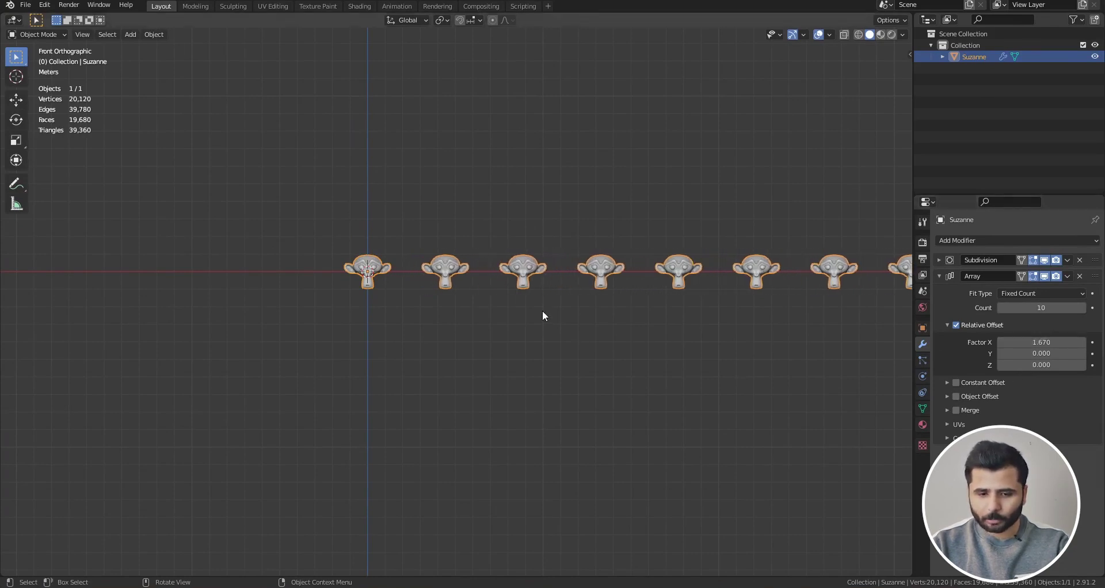
Set the Array's relative offset factors to 1.26 in Y and 1.28 in Z, checking from top and front
key(KP_7)
drag(1020, 350, 1082, 349)
scroll(537, 353, down, 8)
scroll(644, 313, up, 2)
drag(1019, 365, 1081, 365)
middle_drag(508, 245, 506, 236)
key(KP_1)
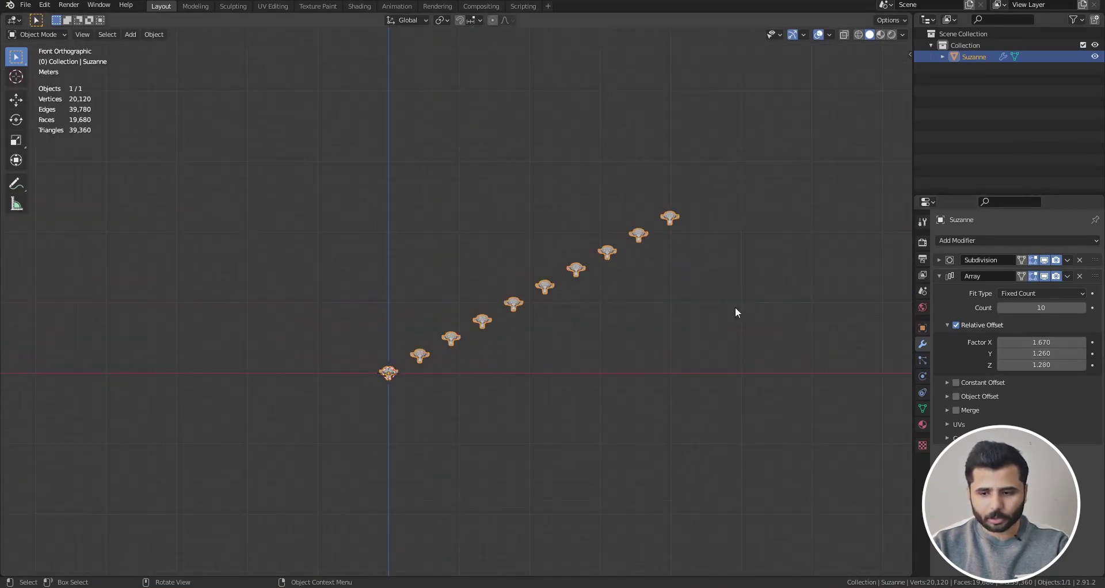
Readjust the Array's relative offset factors to X 2.13, Y 1.85 and Z 0.06
drag(1044, 366, 1059, 342)
scroll(661, 344, down, 5)
key(KP_7)
key(grave)
click(687, 392)
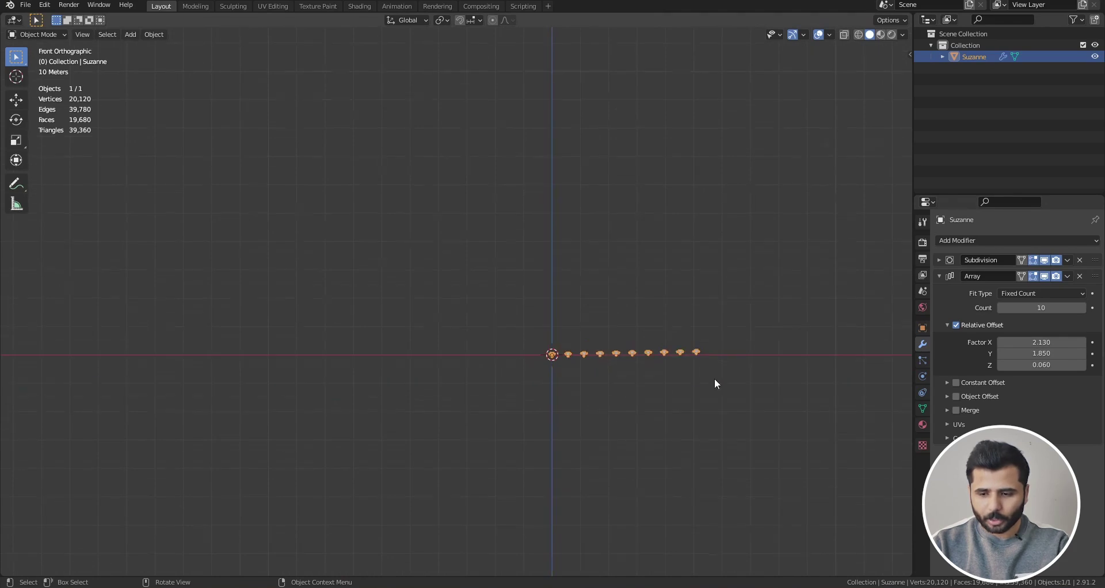
scroll(731, 371, up, 3)
Enable the Array's Constant Offset with distances X 2.9 m and Y 3.75 m, switching it off and on to compare
click(956, 383)
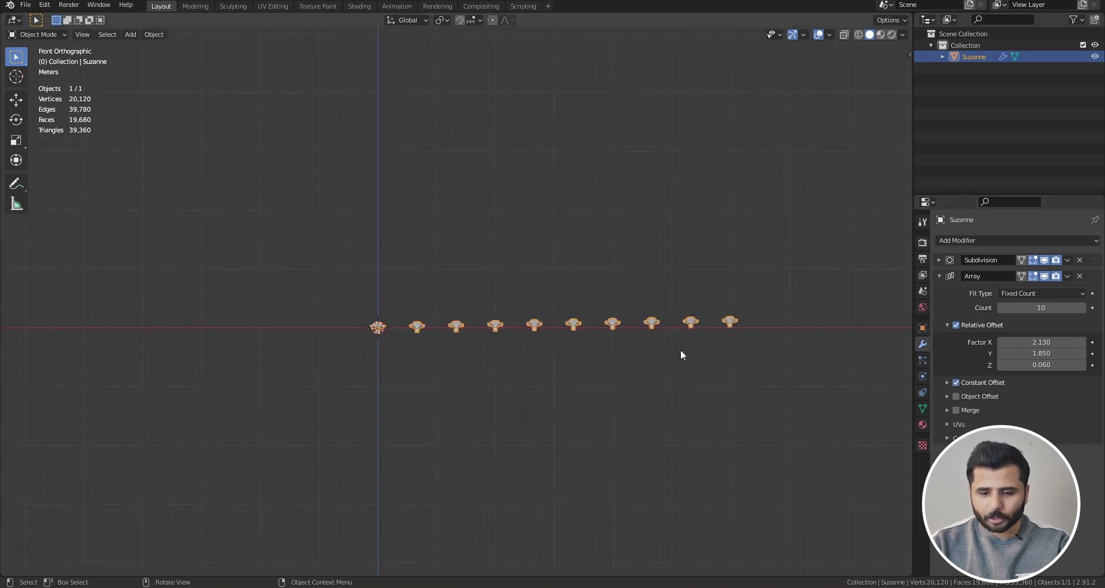
key(KP_7)
click(995, 384)
click(967, 384)
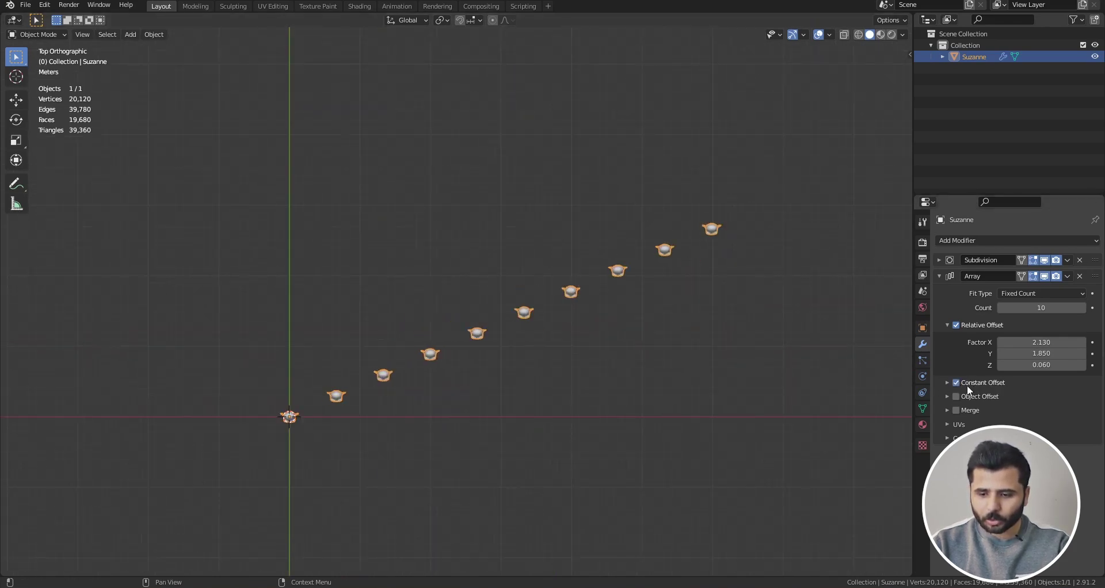
click(947, 383)
drag(1030, 400, 1057, 411)
scroll(476, 339, down, 6)
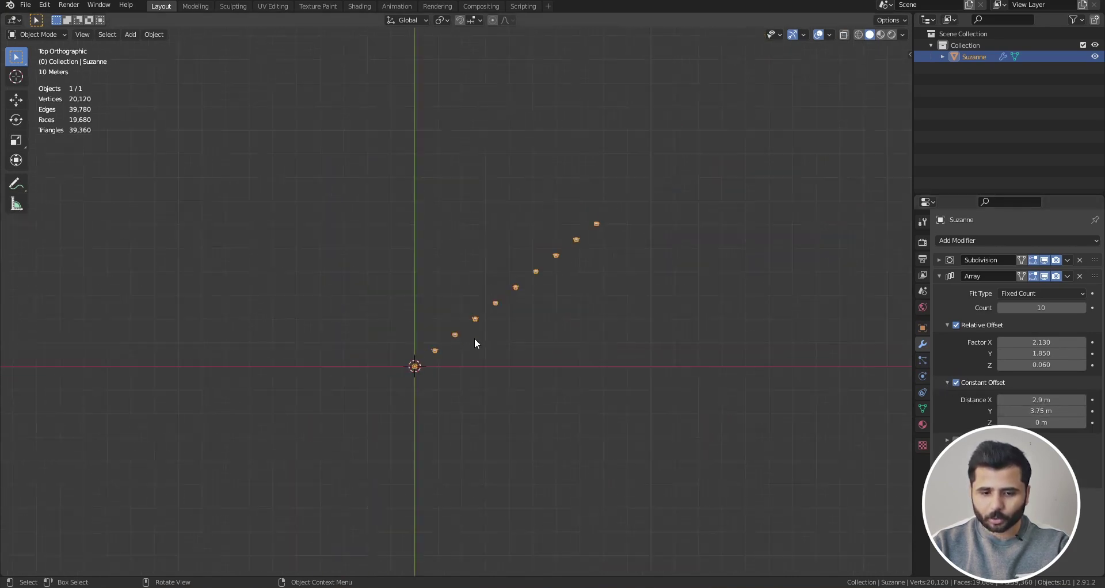
scroll(414, 311, up, 2)
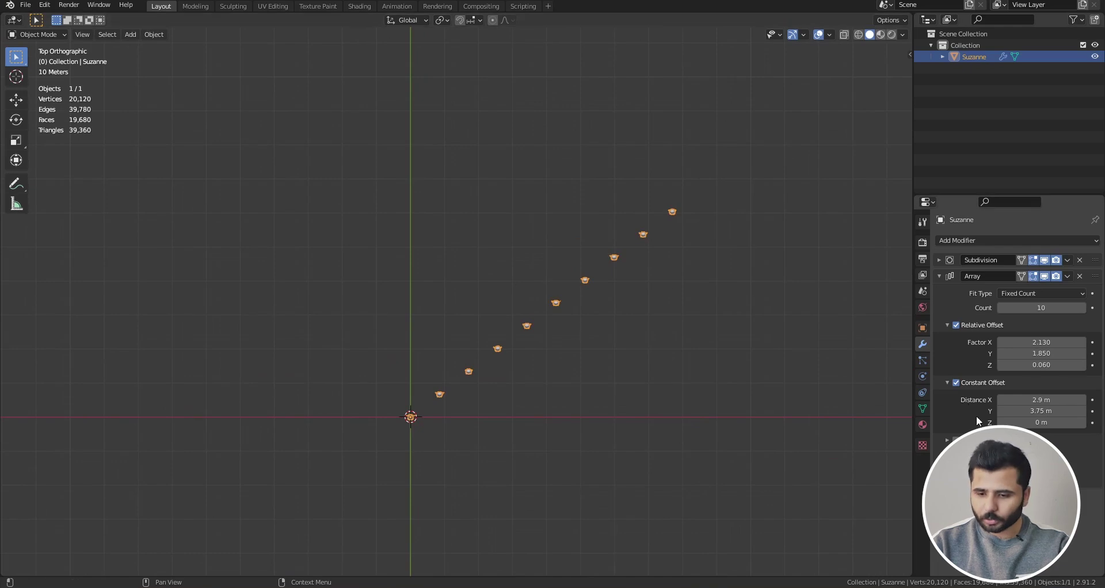
click(961, 384)
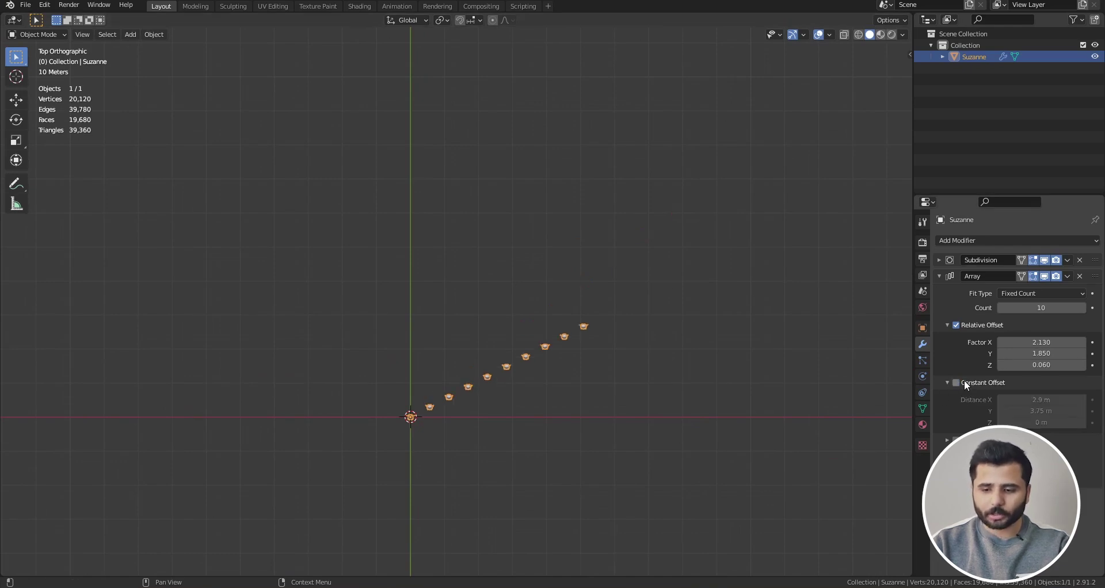
click(963, 381)
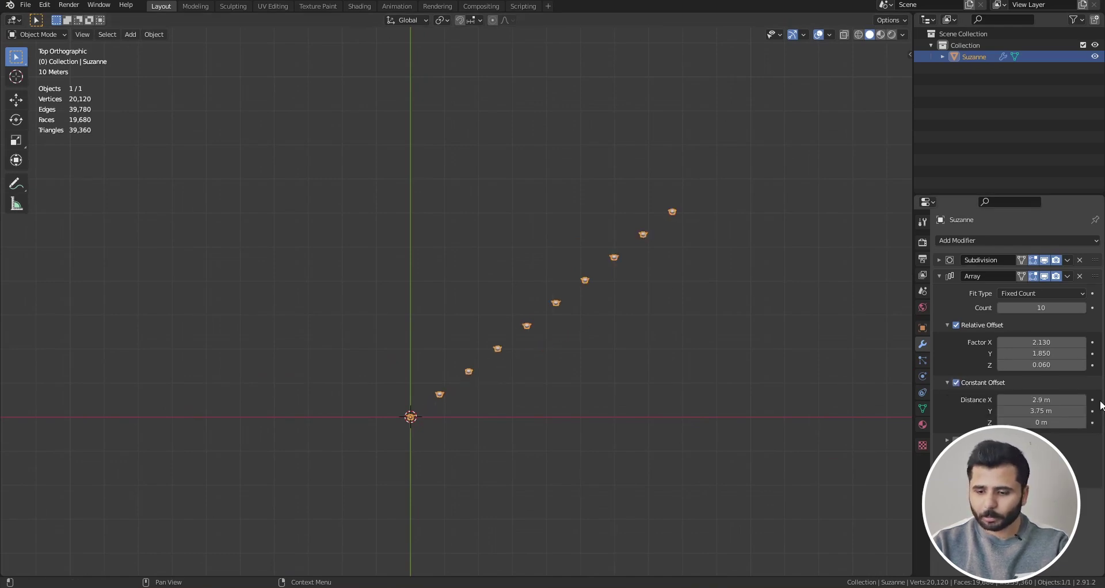
Switch off the Array's Constant Offset and check the row of monkey heads from the front
click(977, 386)
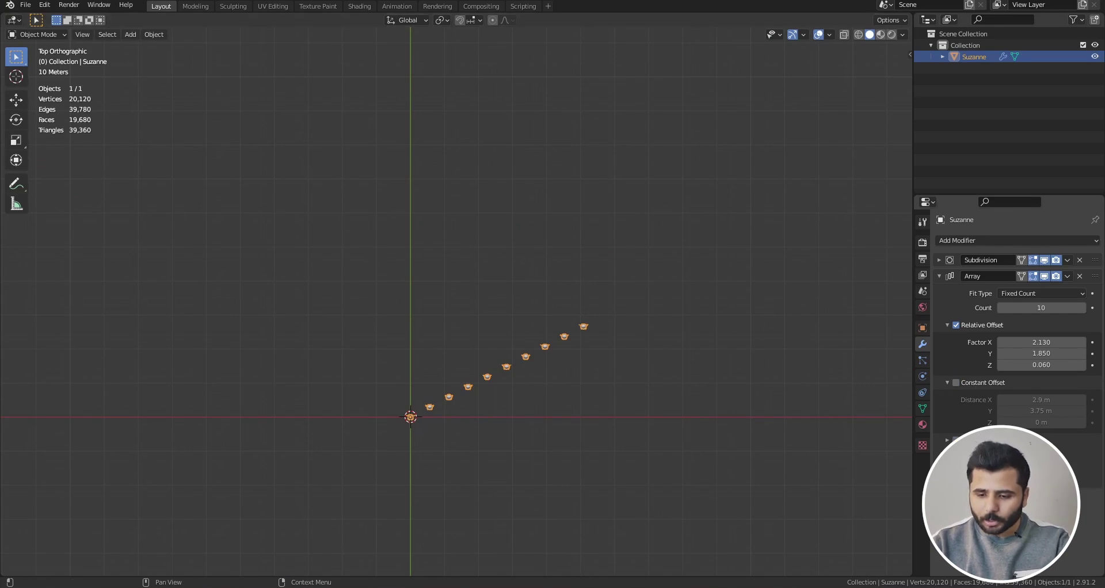
key(KP_1)
scroll(455, 373, up, 7)
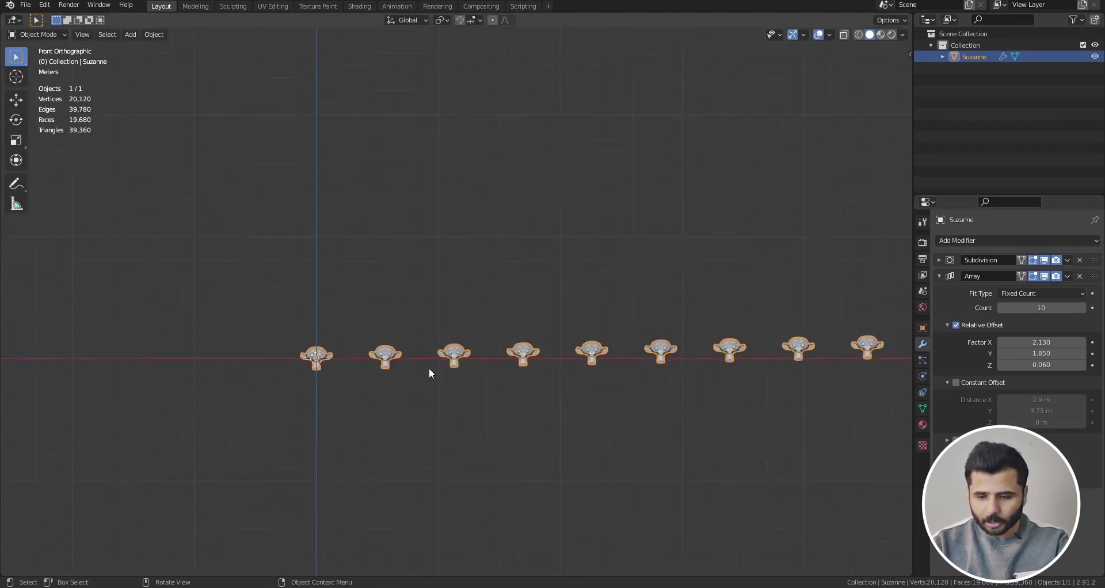
key(Tab)
scroll(334, 358, up, 8)
key(Tab)
scroll(360, 355, down, 5)
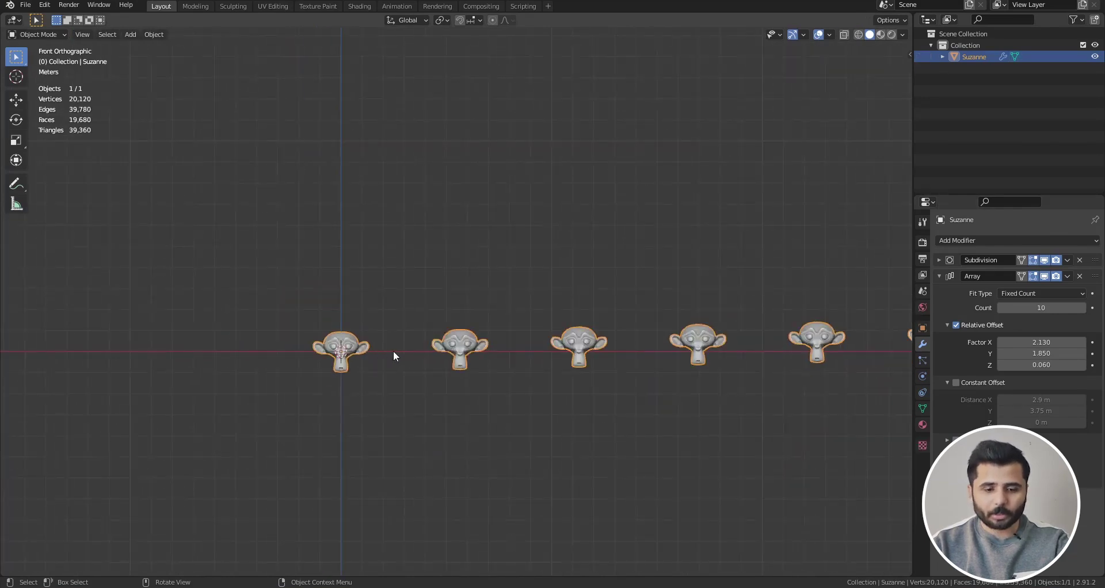
Delete the monkey head and add a plane at the world origin, checking it from top and front
key(Delete)
key(shift+a)
mouse_move(373, 272)
click(414, 275)
key(KP_7)
scroll(348, 345, up, 5)
scroll(362, 341, down, 5)
key(KP_1)
scroll(403, 377, up, 4)
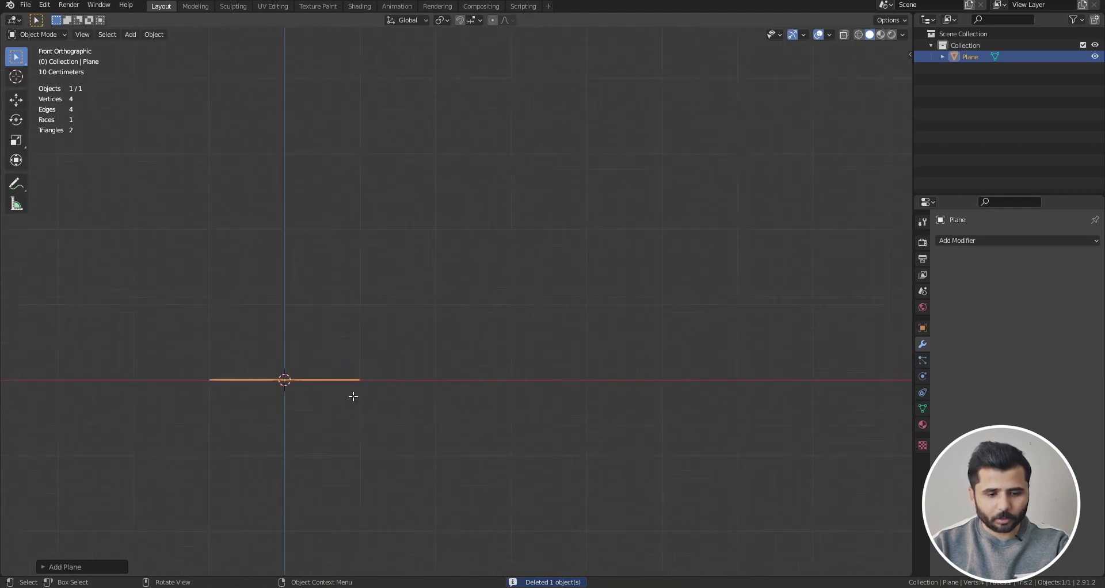
Extrude the plane's +X edge upward along Z by about 1.5 m to form an L-shaped stair step
key(Tab)
key(shift+z)
drag(444, 313, 336, 409)
key(e)
key(z)
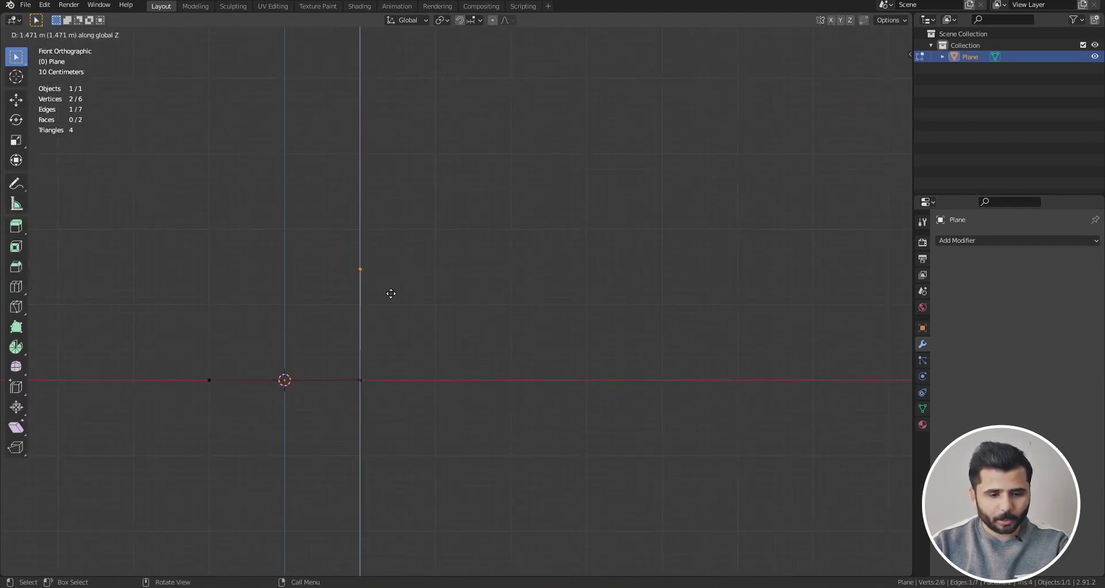
click(399, 308)
key(Tab)
scroll(404, 316, down, 2)
scroll(393, 295, up, 3)
middle_drag(380, 296, 394, 339)
key(z)
click(603, 339)
scroll(597, 348, down, 2)
middle_drag(476, 345, 418, 305)
scroll(417, 305, up, 3)
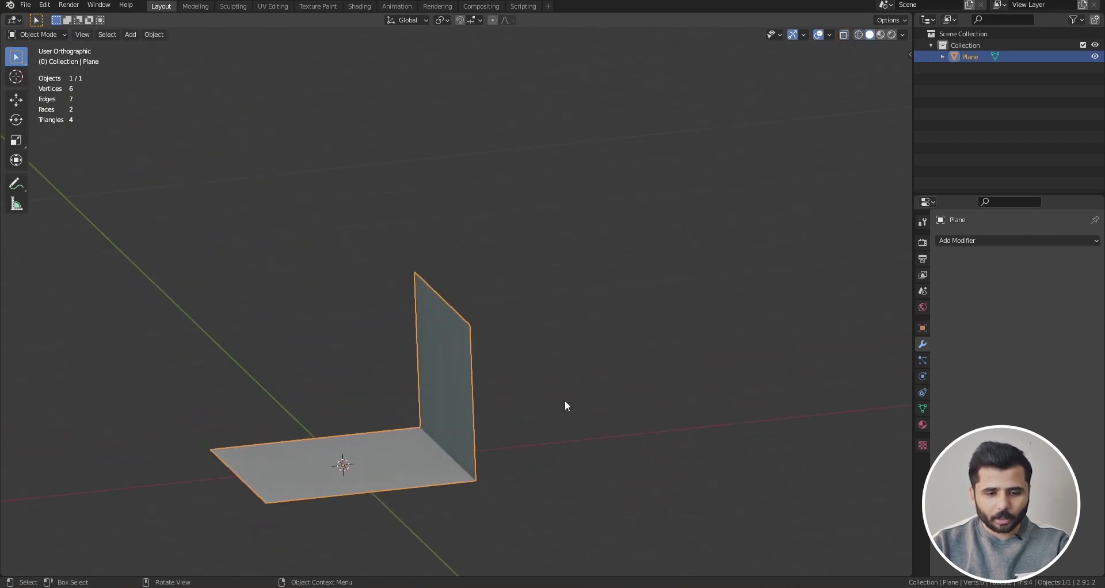
Widen the whole L-shaped mesh by scaling it along Y to about three times its width
scroll(362, 393, down, 6)
middle_drag(378, 416, 409, 407)
key(Tab)
key(a)
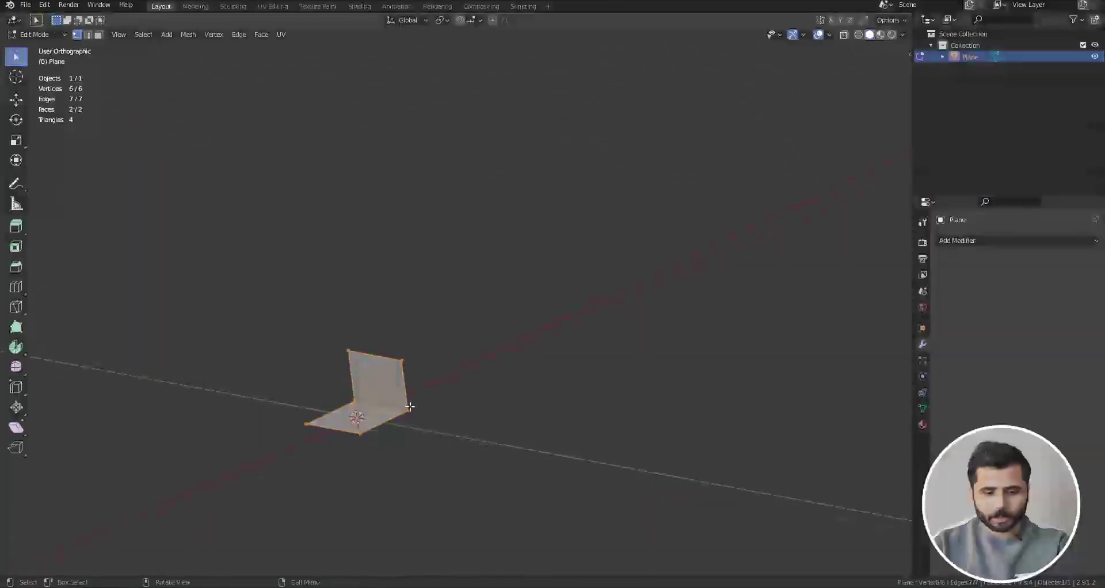
key(s)
key(x)
key(x)
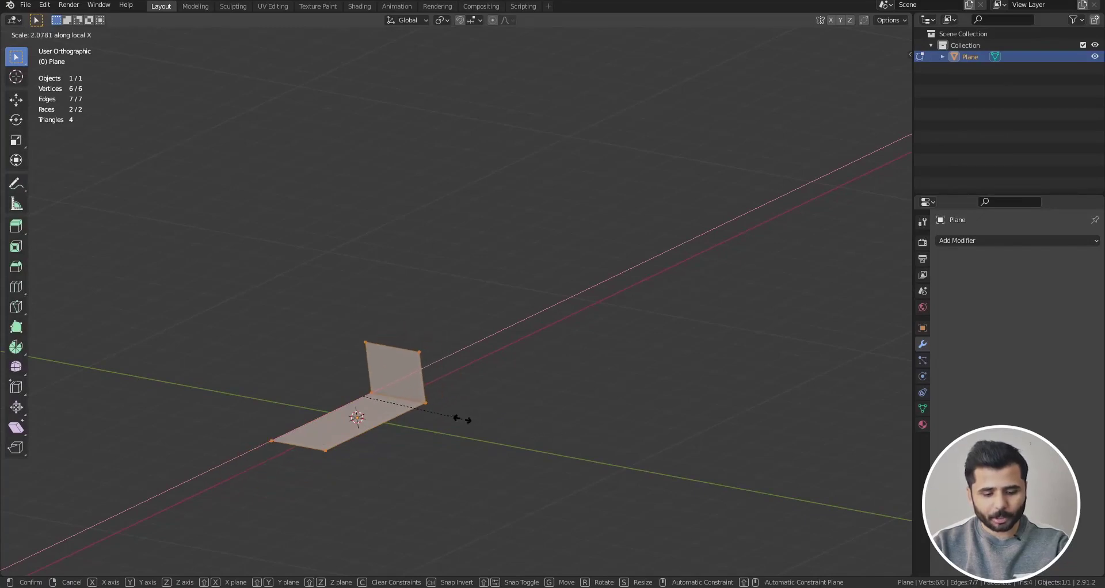
key(y)
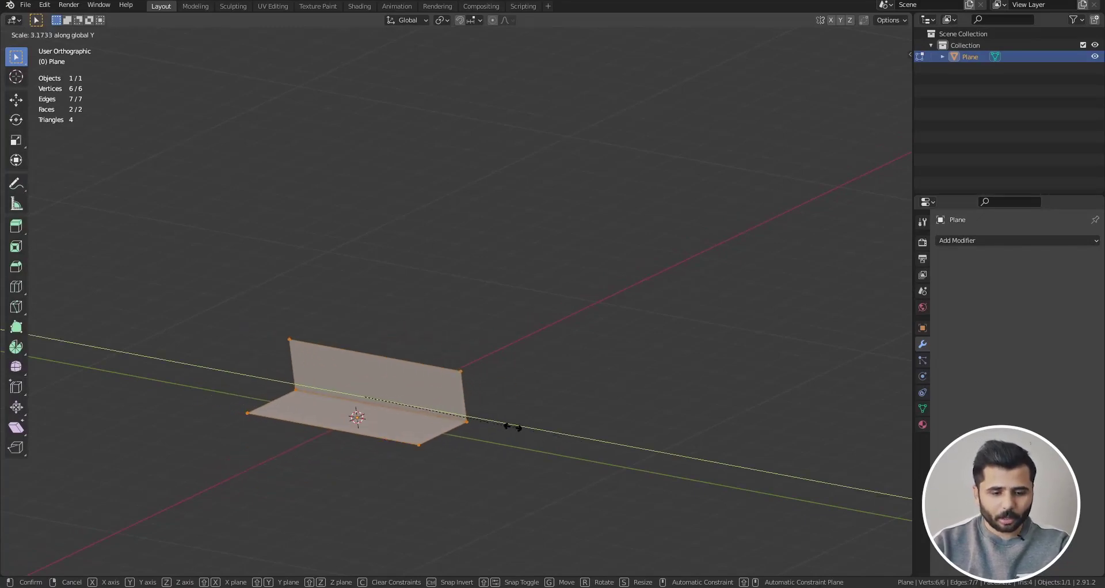
click(495, 432)
scroll(495, 432, down, 3)
key(Tab)
middle_drag(538, 468, 420, 396)
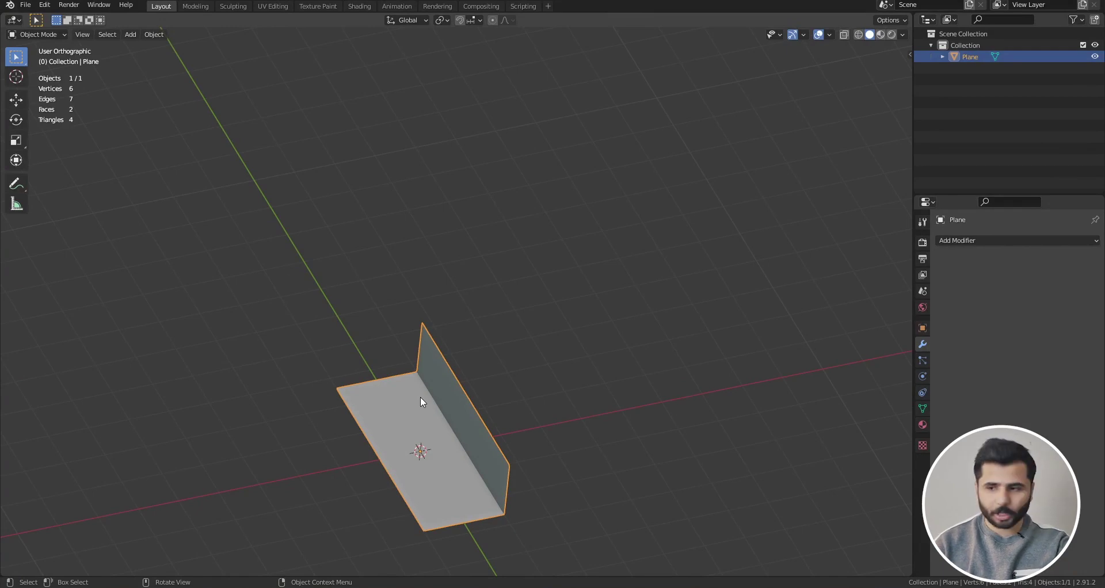
Examine the L-shape's profile from the front in wireframe and its mesh at an angle in solid shading
key(shift)
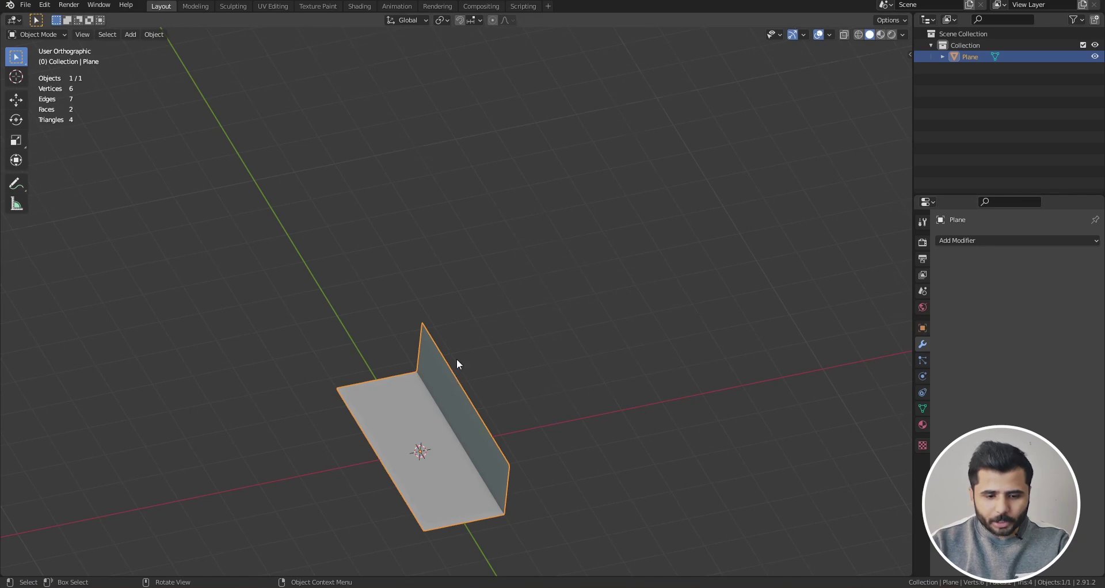
key(KP_1)
key(z)
click(352, 355)
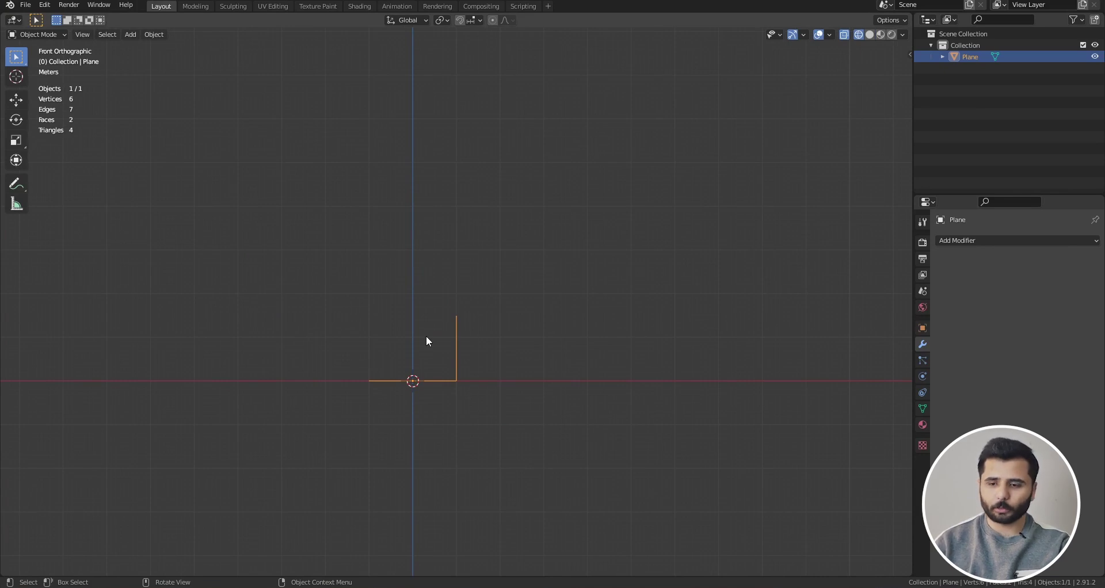
middle_drag(485, 161, 419, 314)
key(alt+z)
key(Tab)
scroll(520, 330, up, 3)
key(alt+a)
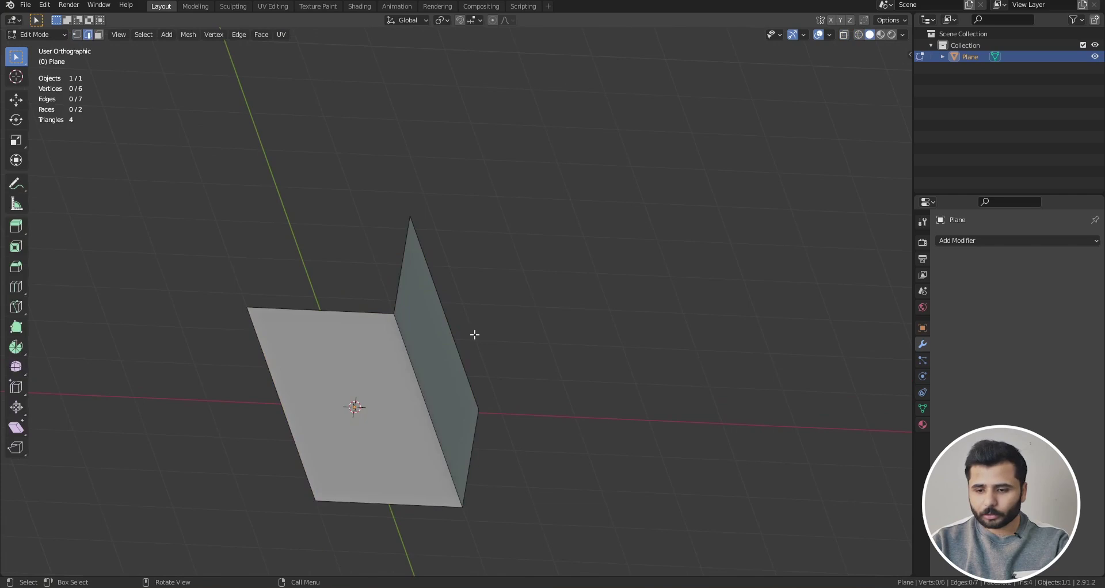
Add an Array modifier to the L-shaped step
key(Tab)
click(982, 240)
click(875, 274)
scroll(483, 307, down, 4)
Snap the 3D cursor to the top edge of the step's riser and set the object's origin there
key(Tab)
scroll(483, 306, up, 4)
click(483, 306)
key(shift+s)
click(537, 402)
key(Tab)
key(q)
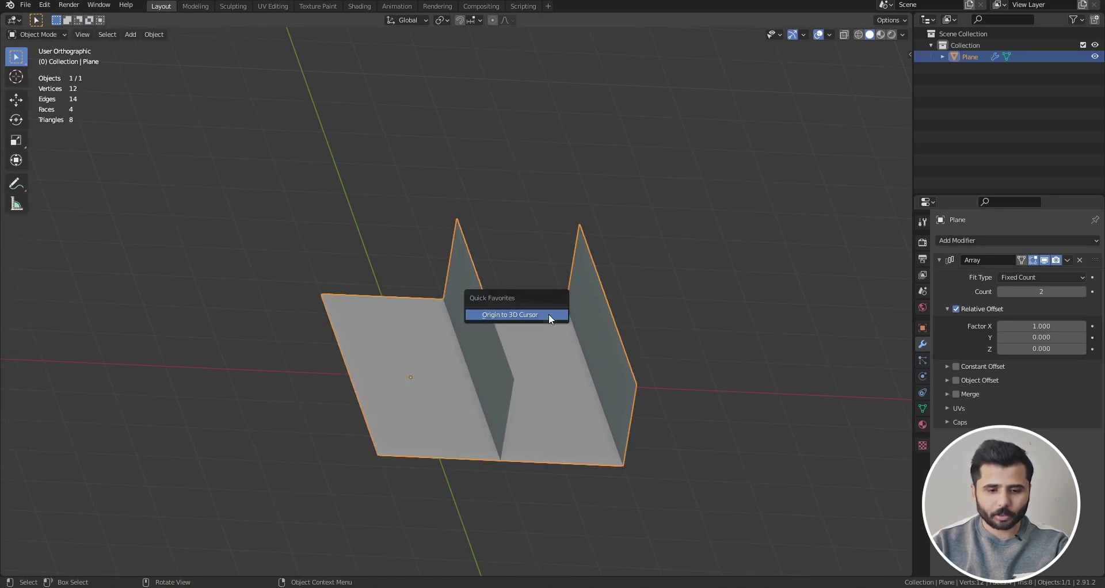
click(548, 313)
Examine the arrayed steps and the new origin from several views, in wireframe and solid shading
scroll(541, 313, down, 3)
key(grave)
click(651, 331)
key(grave)
click(508, 340)
key(grave)
click(646, 345)
key(z)
click(478, 344)
key(grave)
click(496, 326)
scroll(507, 320, up, 4)
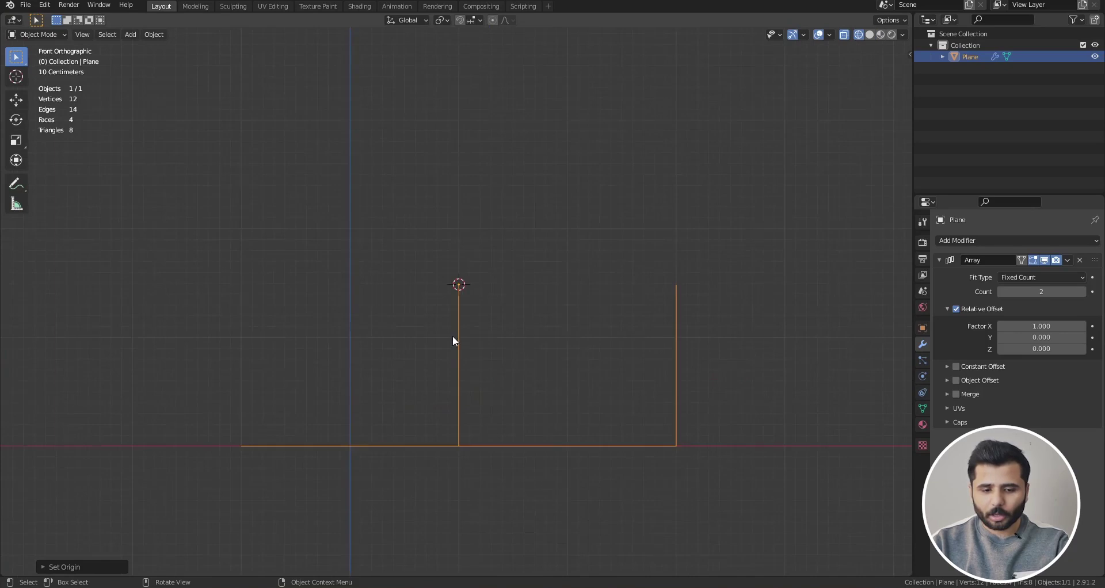
middle_drag(453, 337, 474, 362)
key(z)
click(606, 372)
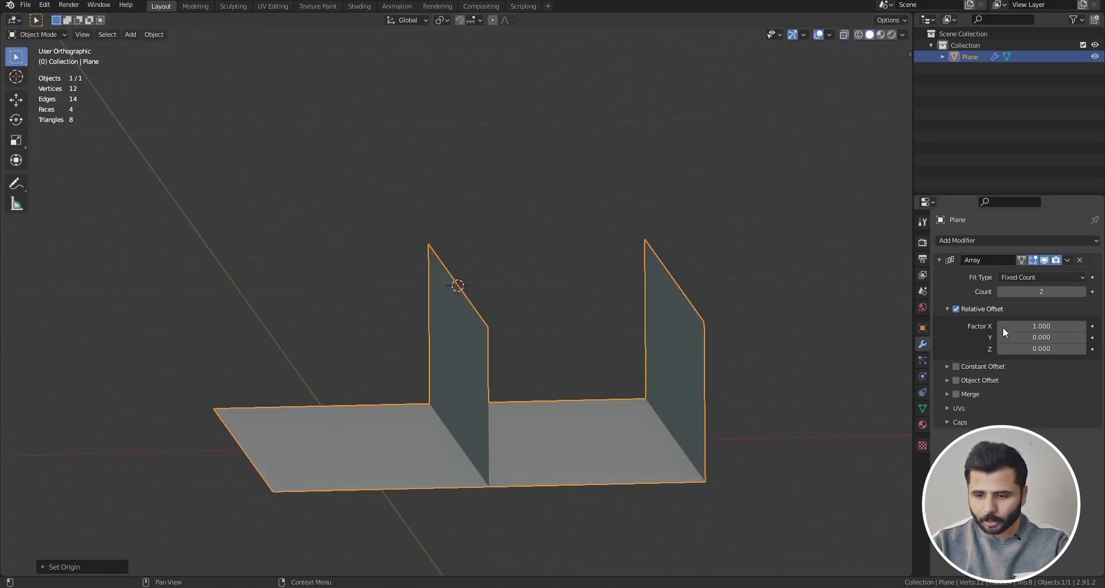
Set the Array's relative offset Factor Z to 1 so the second step starts atop the first riser
mouse_move(1030, 349)
mouse_down()
mouse_move(1082, 349)
mouse_move(1029, 351)
mouse_up()
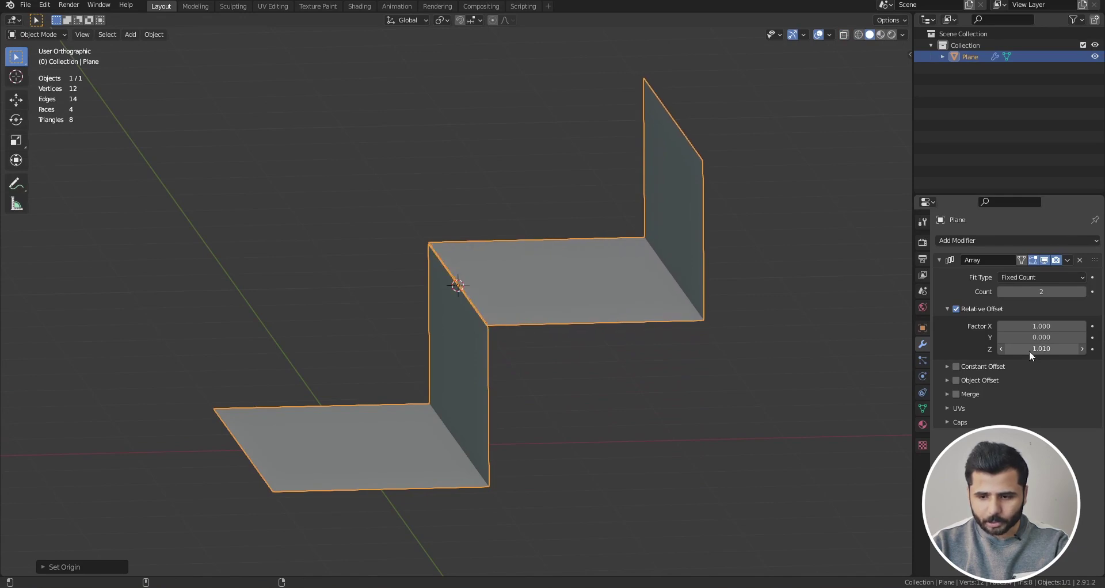
click(1036, 350)
key(BackSpace)
key(Return)
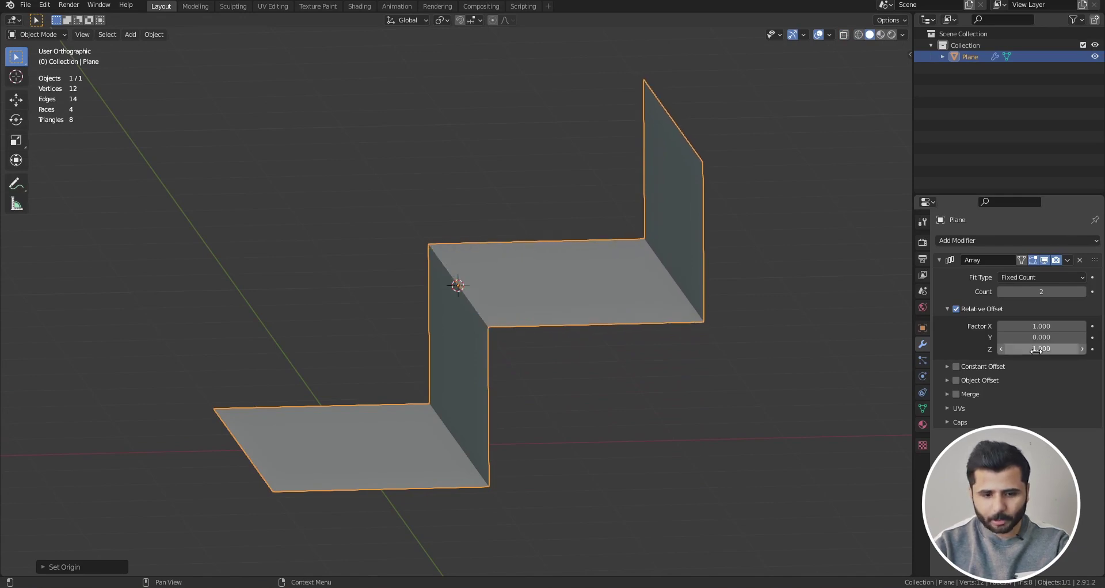
Inspect the joint between the two steps from the front in wireframe
key(KP_1)
scroll(472, 299, up, 6)
key(z)
shift+middle_drag(464, 257, 338, 309)
scroll(360, 251, down, 3)
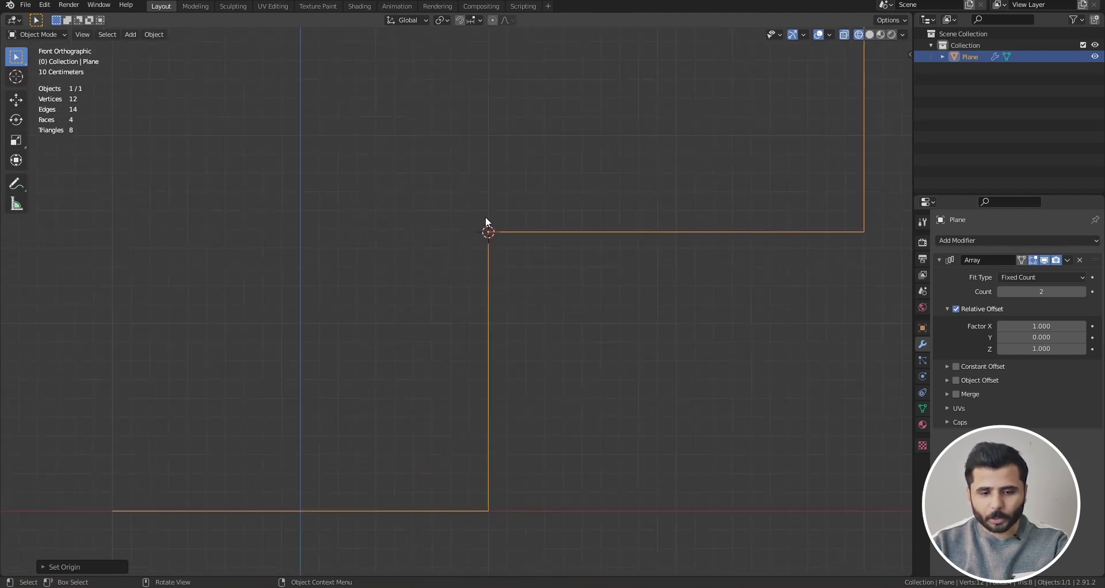
scroll(480, 267, down, 3)
scroll(482, 256, up, 1)
scroll(477, 317, down, 2)
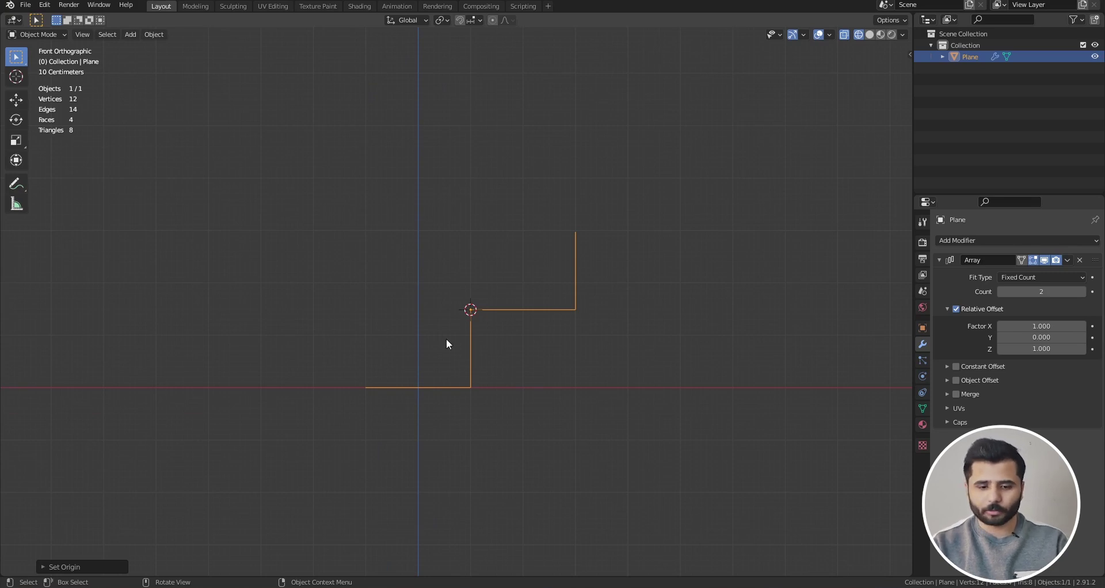
Return to solid shading and increase the Array's count to 7 to form a short staircase
mouse_move(514, 289)
middle_down()
mouse_move(471, 311)
mouse_move(471, 337)
mouse_move(578, 305)
mouse_move(396, 227)
middle_up()
key(z)
click(496, 330)
middle_drag(496, 329, 487, 332)
scroll(486, 332, down, 5)
click(1082, 292)
click(1083, 292)
click(1083, 292)
click(1083, 292)
click(1083, 292)
scroll(436, 321, down, 8)
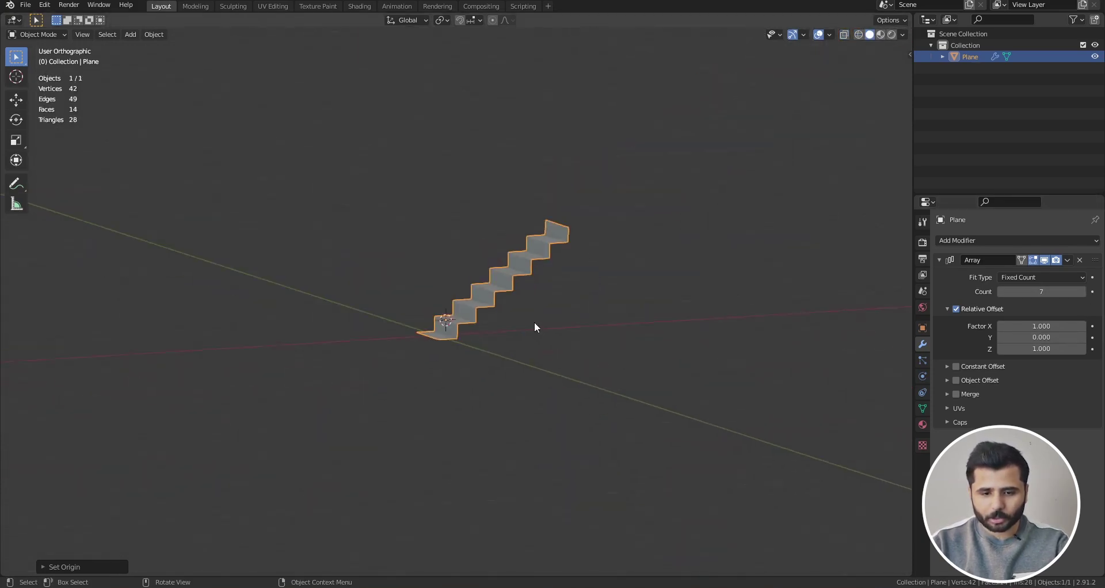
Increase the Array's count further, one at a time, to extend the staircase by about a dozen steps
click(1082, 291)
click(1082, 292)
click(1082, 292)
click(1082, 292)
click(1082, 291)
click(1081, 292)
click(1082, 292)
click(1082, 292)
click(1082, 292)
click(1082, 292)
click(1082, 291)
click(1082, 292)
scroll(602, 311, down, 3)
middle_drag(602, 311, 580, 293)
Adjust the Array's count to 20 while viewing the staircase from the front in wireframe
key(KP_1)
scroll(579, 245, up, 4)
key(z)
click(335, 226)
scroll(369, 276, down, 3)
scroll(587, 232, up, 2)
drag(1002, 286, 1071, 286)
scroll(403, 287, down, 3)
scroll(399, 285, up, 5)
scroll(650, 287, up, 3)
drag(1040, 292, 1002, 292)
Raise the top edge of the first step's riser along Z to roughly three times the riser's height
scroll(260, 377, up, 9)
key(Tab)
scroll(282, 402, up, 6)
drag(264, 363, 322, 303)
scroll(382, 377, down, 2)
key(g)
key(z)
click(377, 311)
scroll(353, 393, down, 3)
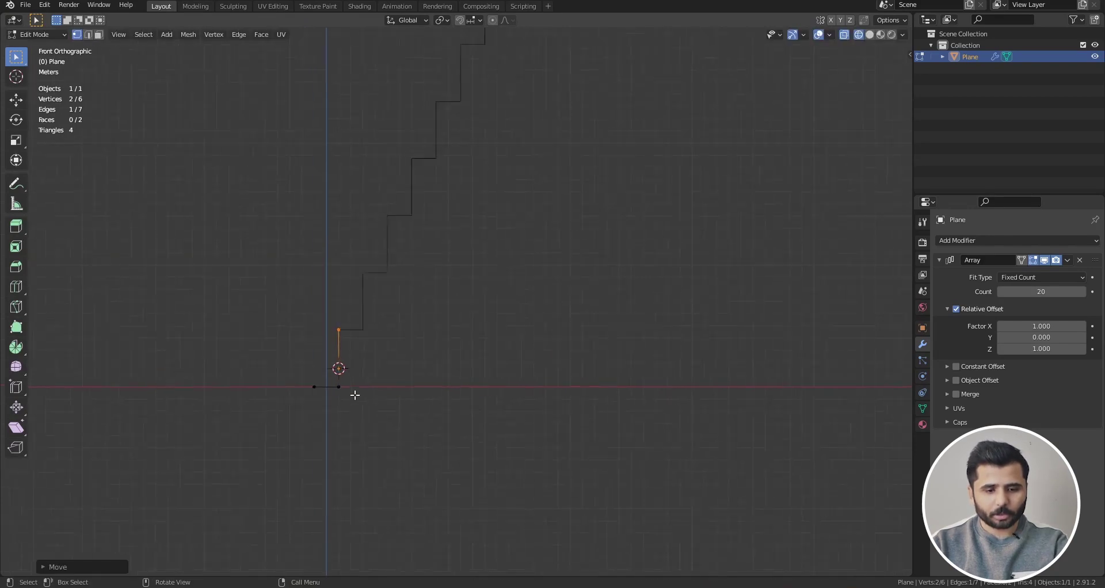
Move the first step's riser along X by about 5.8 m to deepen the treads
key(a)
drag(397, 305, 348, 418)
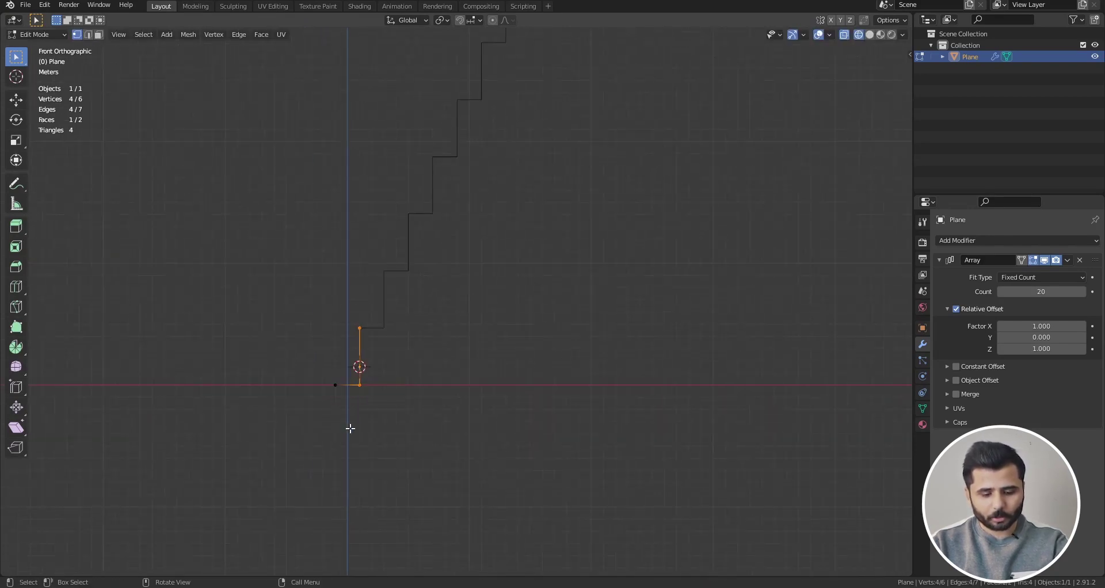
key(g)
key(z)
key(x)
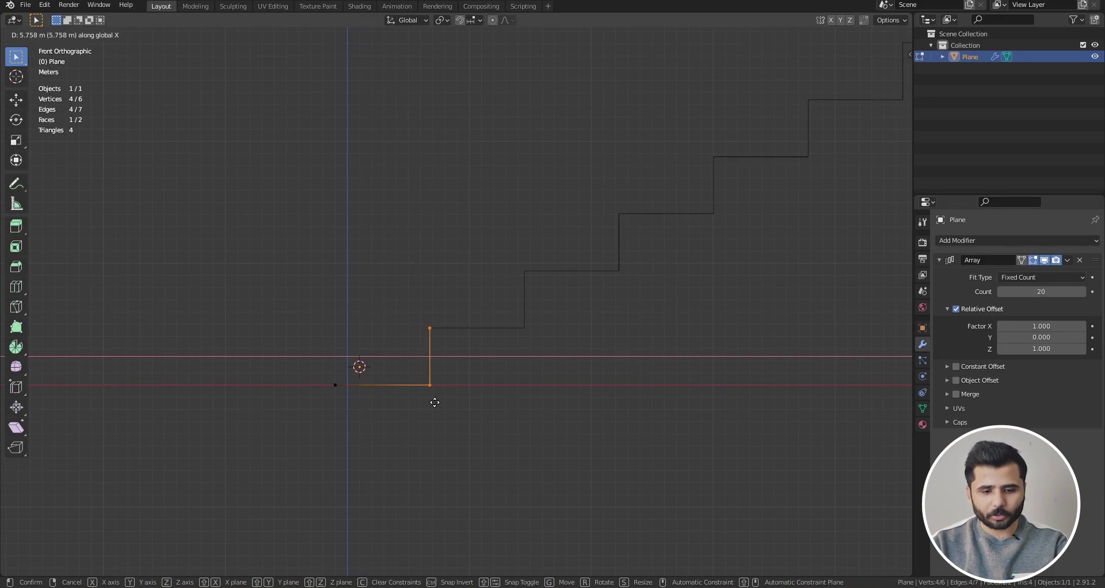
click(434, 403)
key(Tab)
scroll(400, 410, down, 6)
Widen the staircase by scaling it along Y to at least nine times its width and view it from several angles
middle_drag(396, 400, 519, 420)
scroll(503, 357, down, 2)
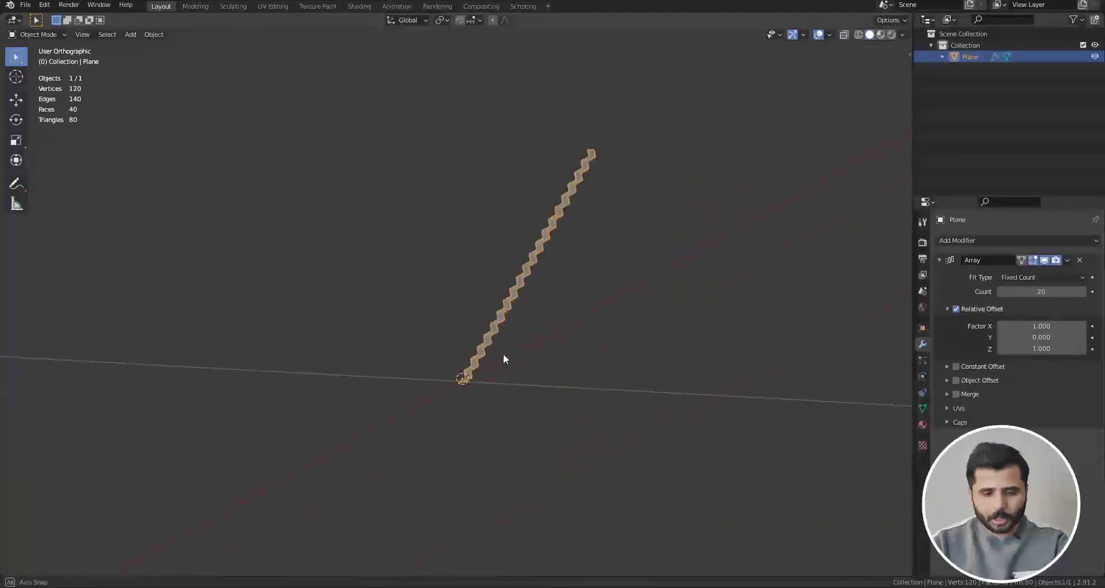
middle_drag(503, 358, 570, 362)
key(s)
key(y)
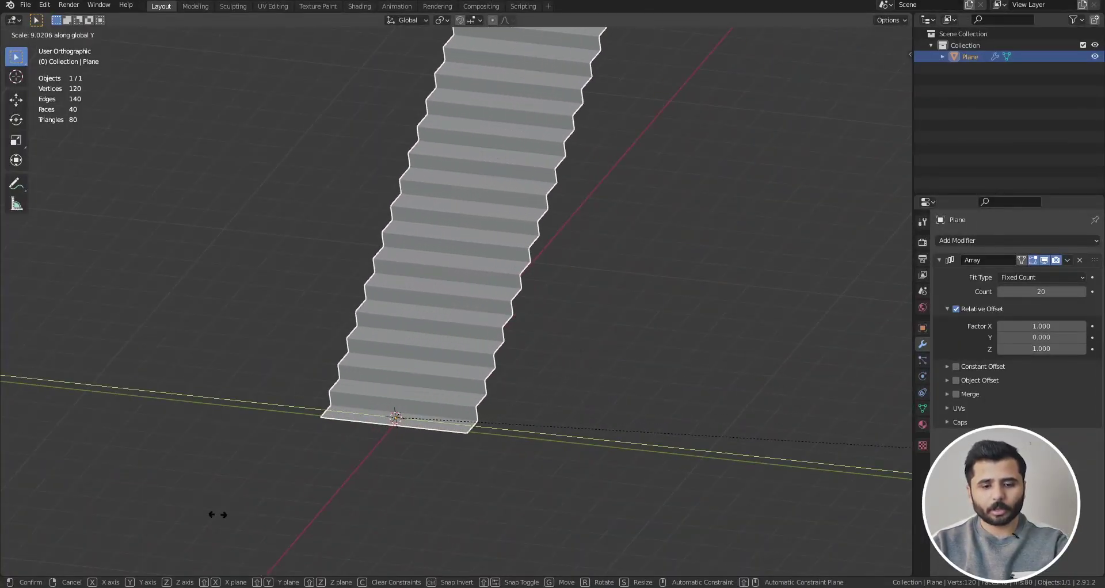
click(641, 547)
scroll(551, 412, down, 3)
click(655, 395)
click(556, 383)
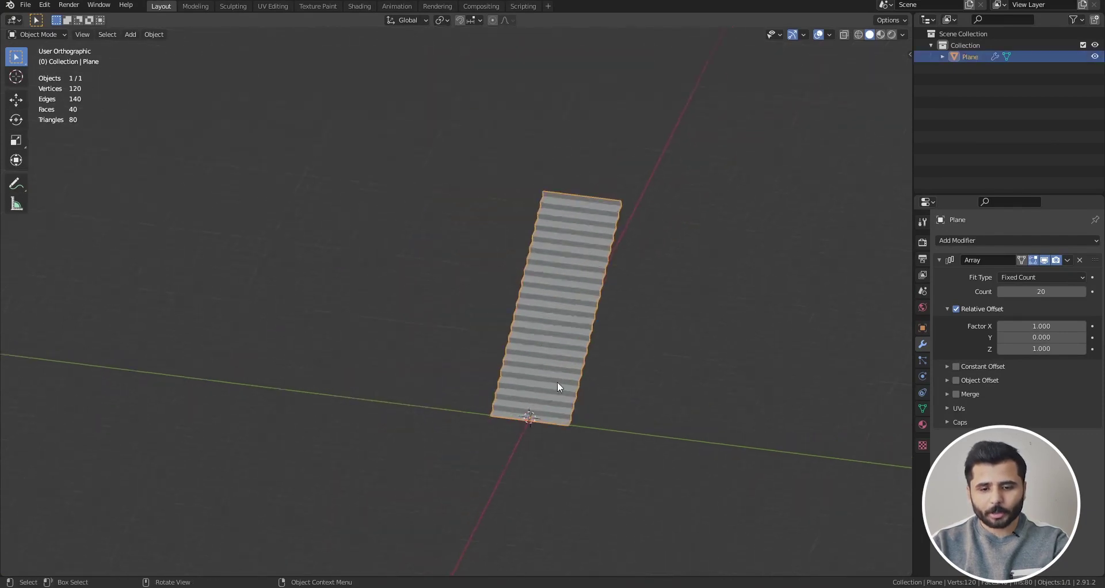
key(KP_3)
middle_drag(613, 403, 533, 412)
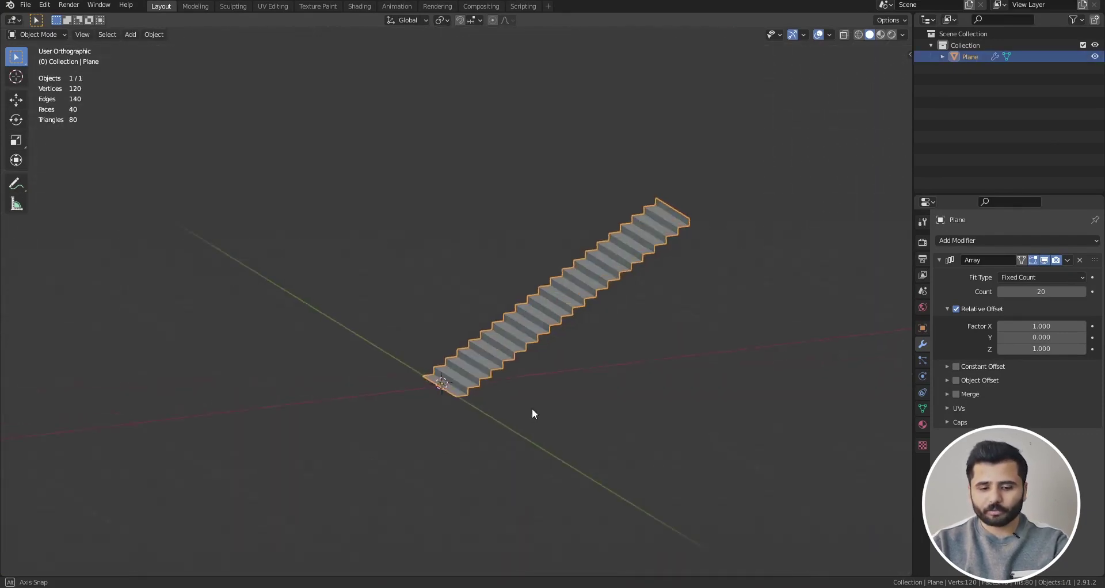
Extrude the first step's tread face in place and scale the new face down into a smaller inset rectangle
scroll(533, 412, up, 4)
scroll(484, 328, down, 3)
key(Tab)
scroll(368, 461, up, 5)
key(alt+a)
key(3)
click(362, 422)
key(e)
right_click(621, 459)
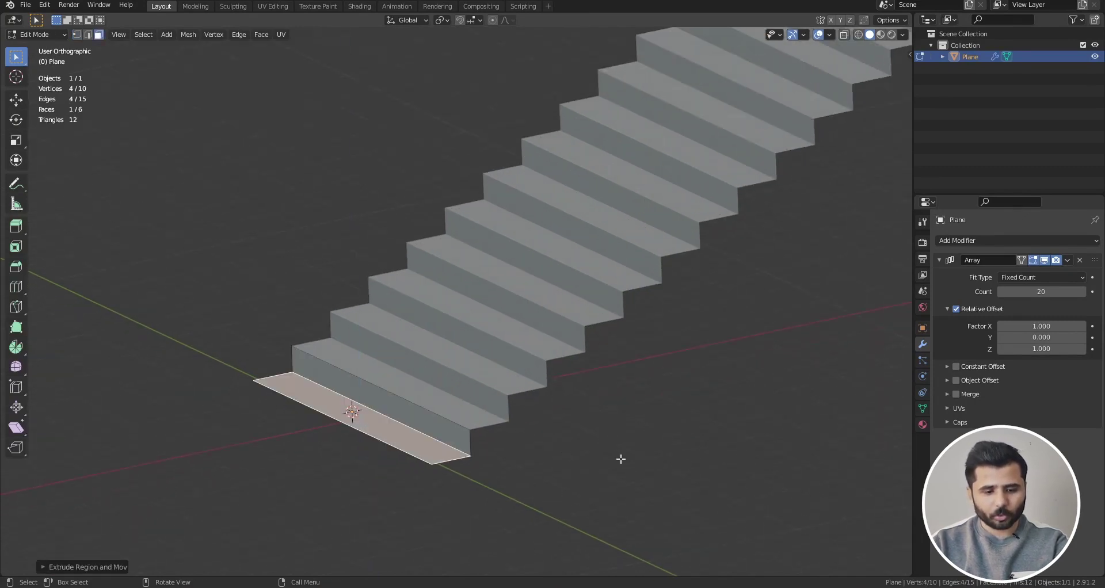
key(s)
click(511, 444)
Extrude the inset tread face upward along Z into a low block and return to Object Mode
key(e)
key(z)
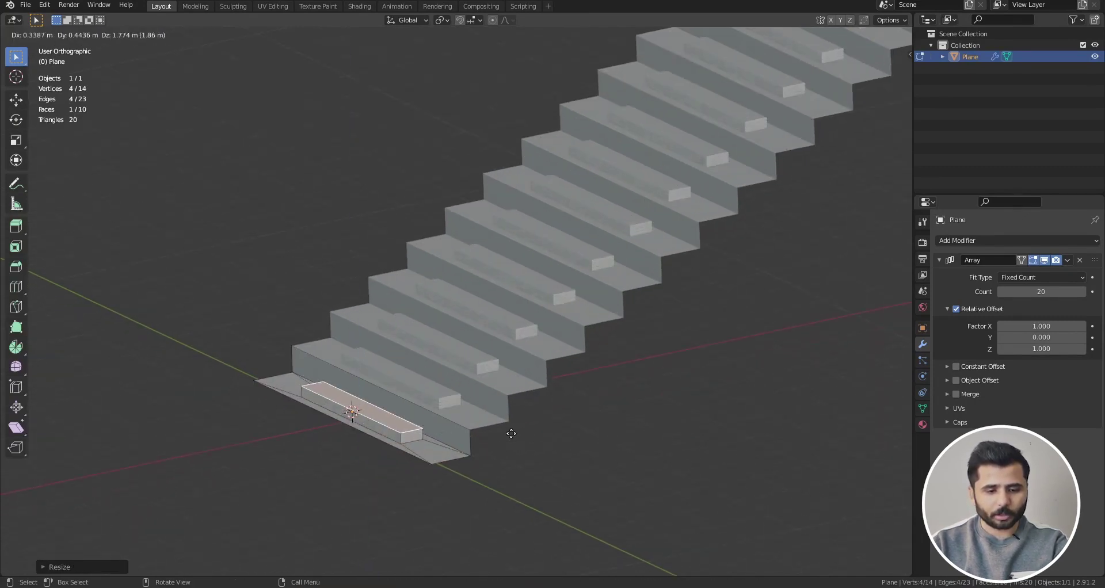
click(506, 424)
key(Tab)
scroll(420, 422, down, 4)
scroll(464, 395, up, 1)
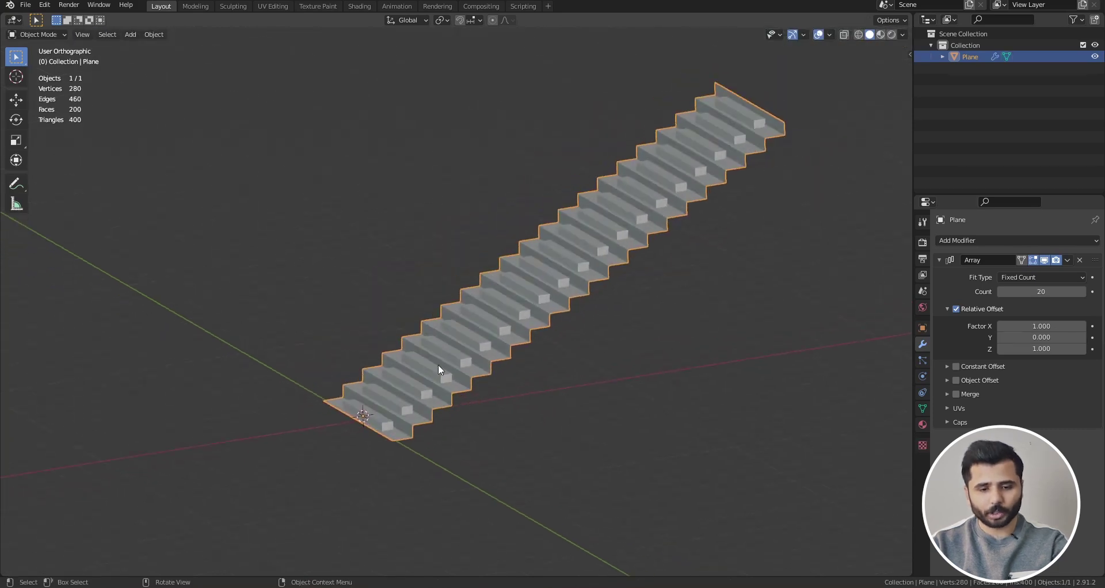
Scale down a new face on the low block's top and extrude it into a narrower second block
key(Tab)
scroll(374, 391, up, 6)
key(s)
click(506, 468)
scroll(461, 475, down, 2)
key(e)
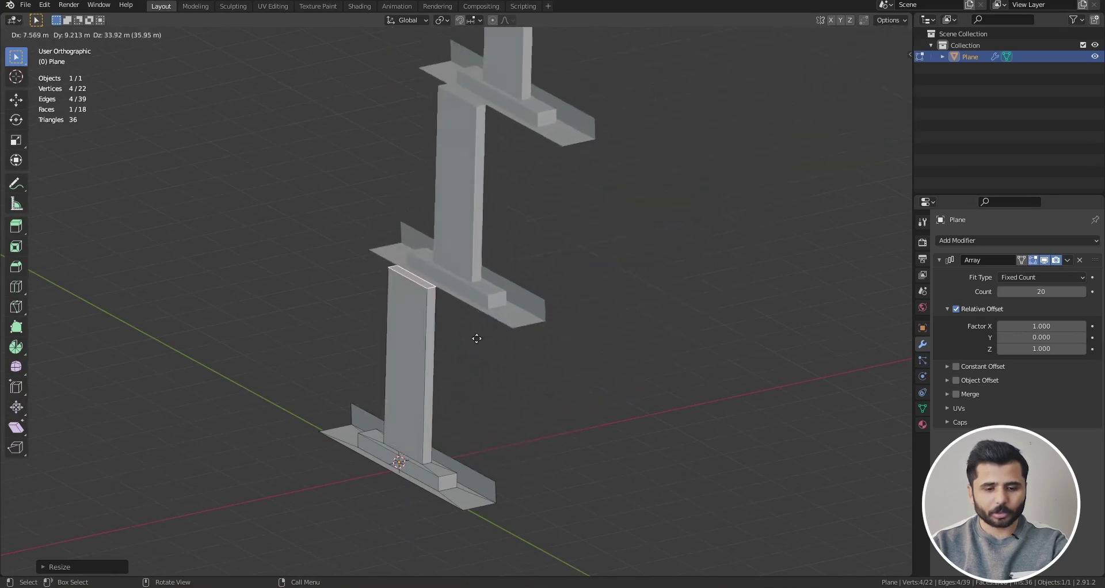
click(491, 472)
key(Tab)
scroll(518, 454, down, 5)
Examine how the added blocks repeat along the whole staircase
click(564, 425)
middle_drag(564, 426, 621, 446)
middle_drag(427, 292, 443, 350)
scroll(364, 355, up, 4)
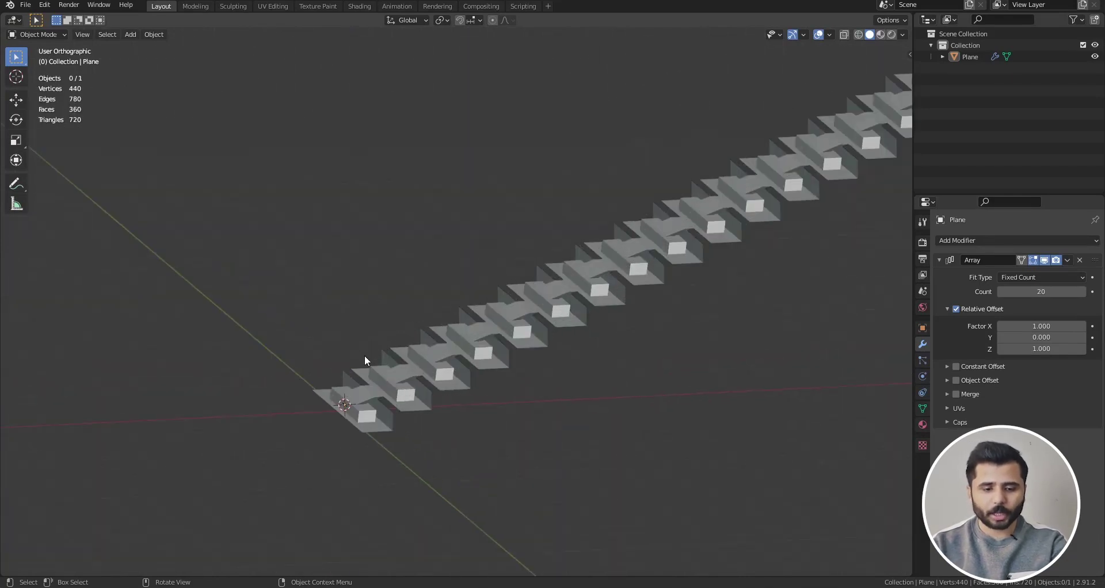
scroll(371, 332, down, 2)
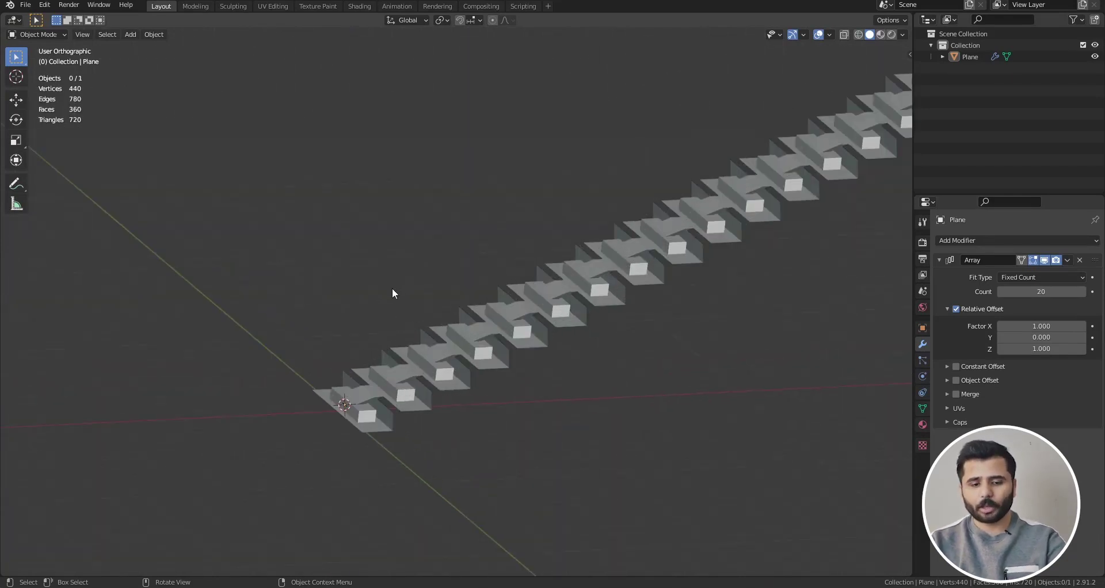
click(406, 380)
scroll(310, 368, down, 2)
scroll(311, 364, up, 2)
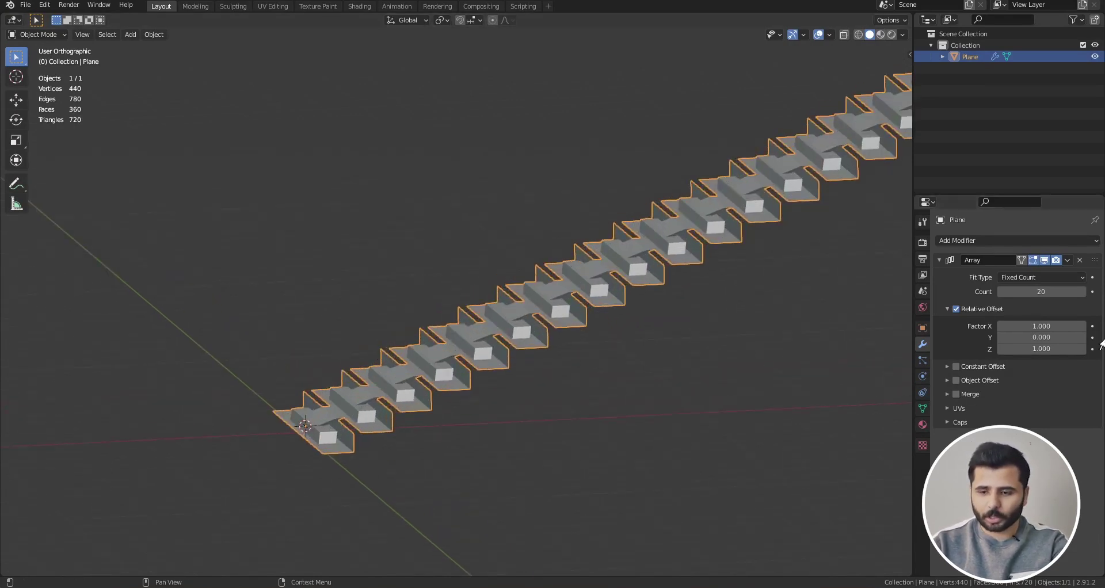
Remove the Array modifier and delete the staircase object
click(1080, 260)
key(Delete)
key(shift+a)
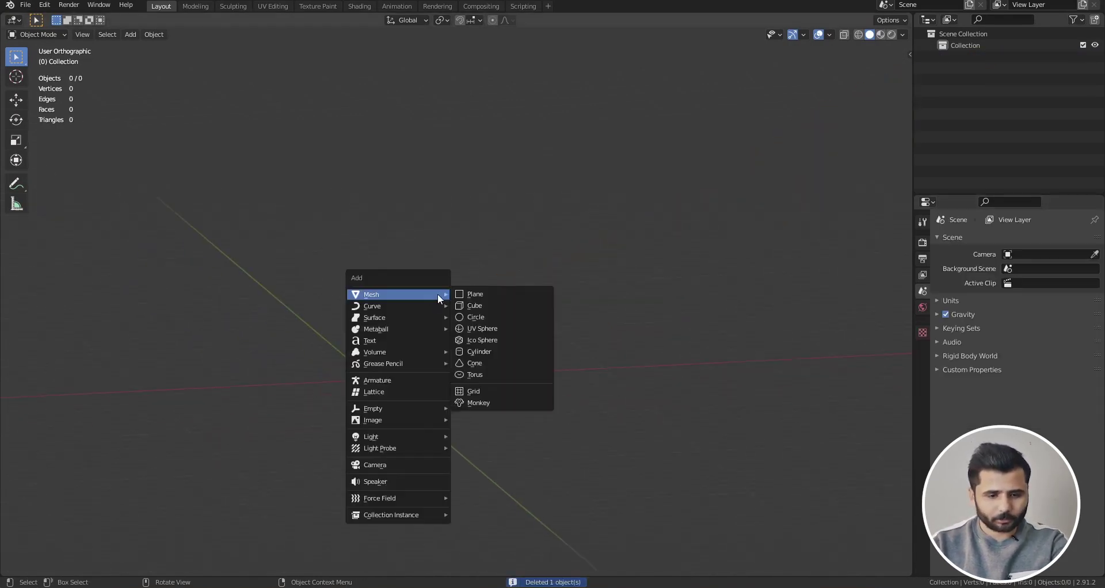
click(518, 403)
key(KP_1)
scroll(338, 363, up, 10)
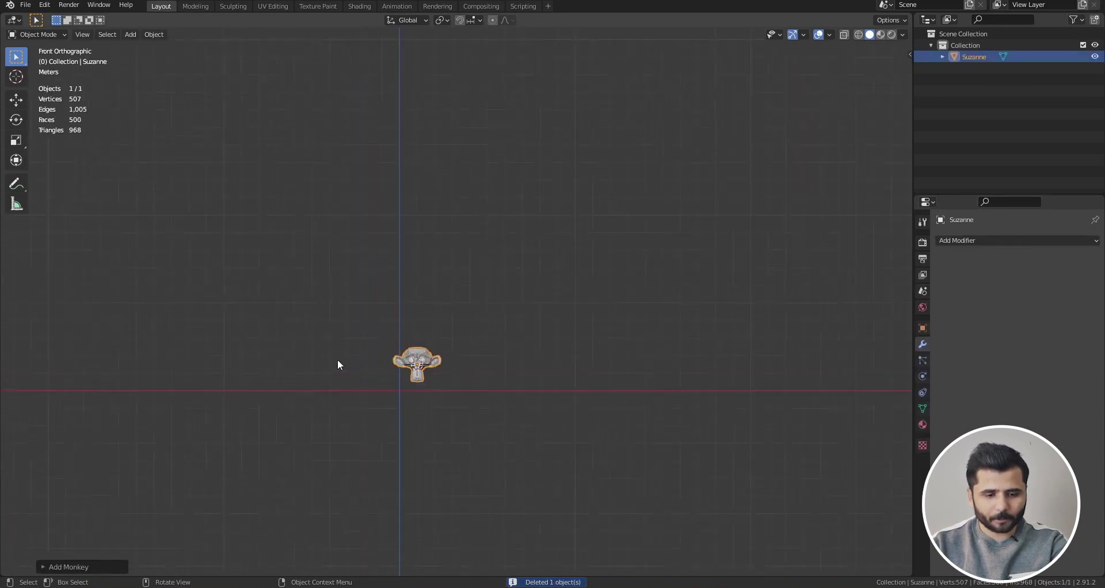
key(Delete)
Start a new file without saving the current one and show the modifier options for its monkey head
key(ctrl+n)
click(481, 349)
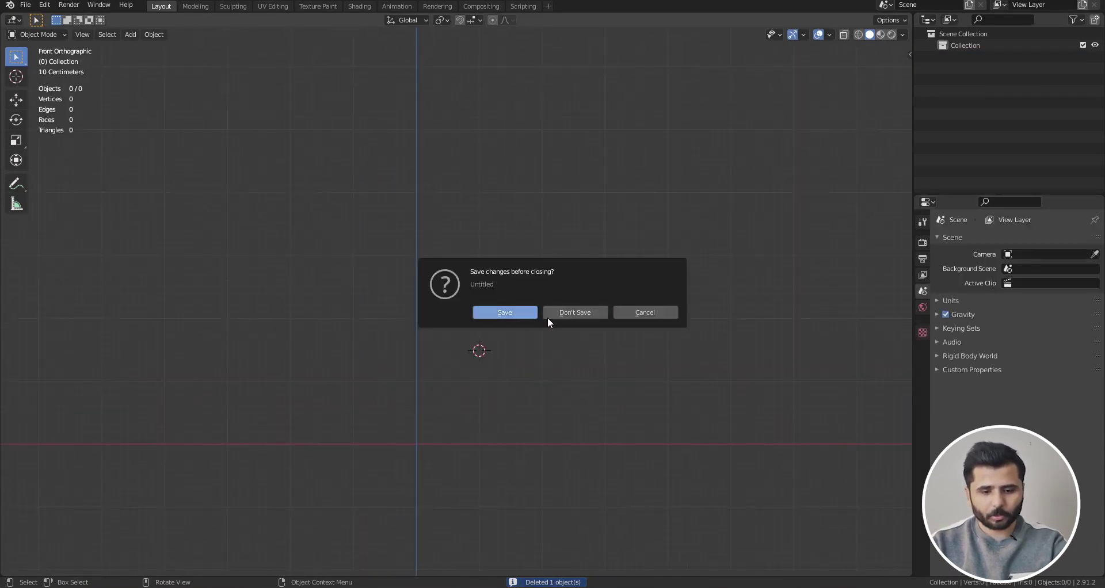
click(547, 316)
scroll(526, 312, up, 4)
click(922, 345)
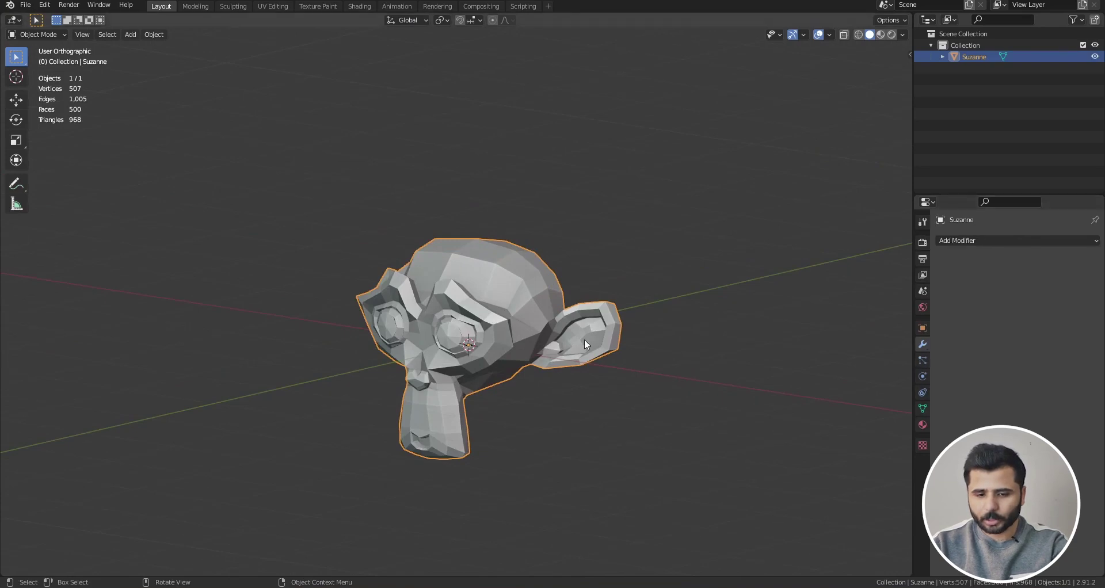
scroll(585, 340, down, 1)
shift+middle_drag(584, 339, 565, 358)
click(1002, 242)
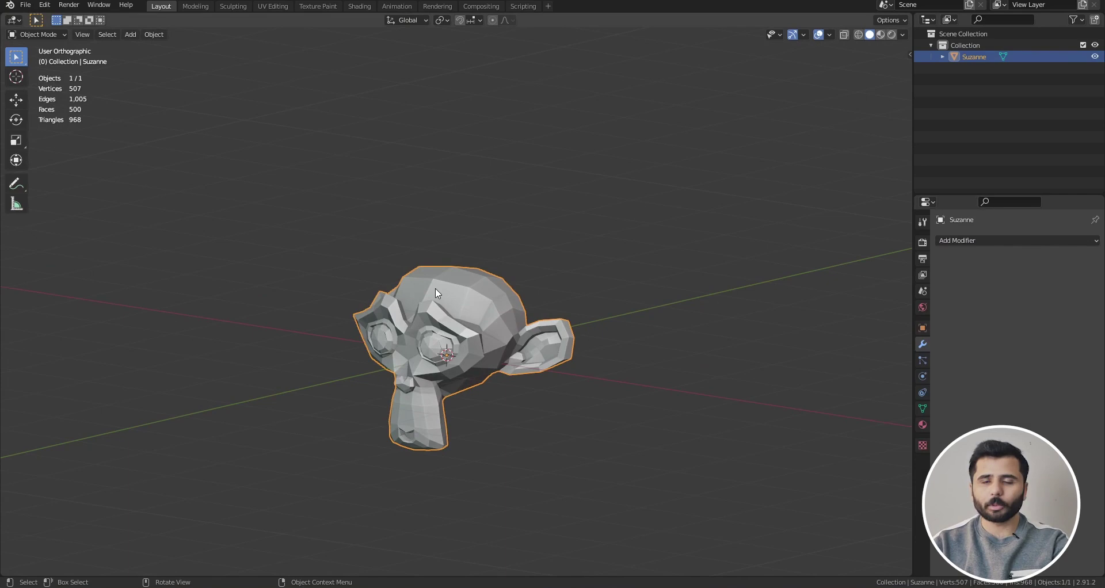
Delete the monkey head and add a cube in its place
key(x)
click(444, 296)
key(shift+a)
mouse_move(451, 221)
click(511, 239)
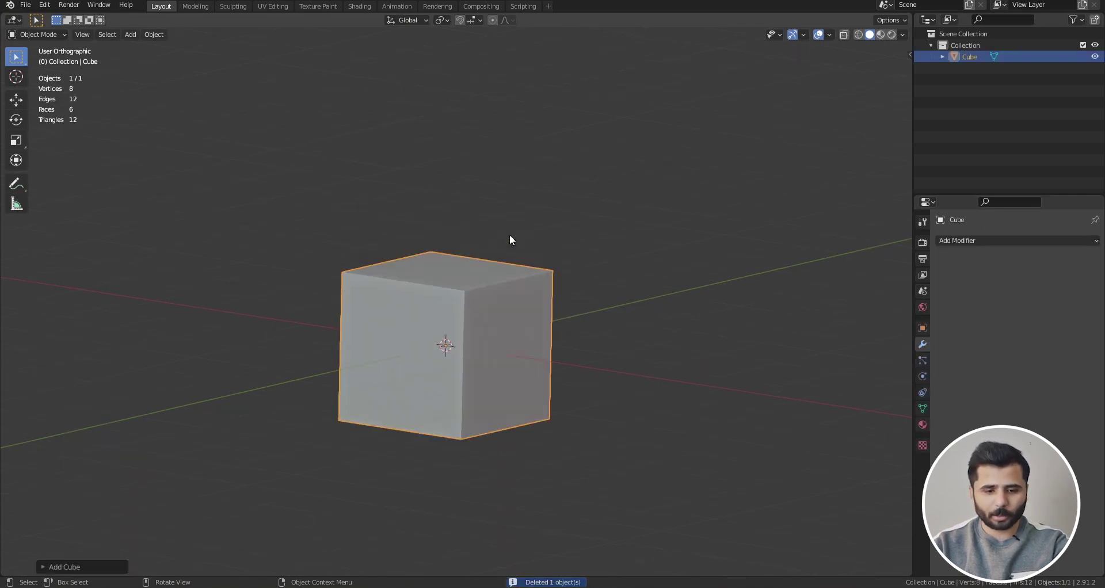
Add a Bevel modifier to the cube with an amount of 0.246 m and 16 segments
scroll(511, 238, up, 2)
click(986, 240)
click(866, 285)
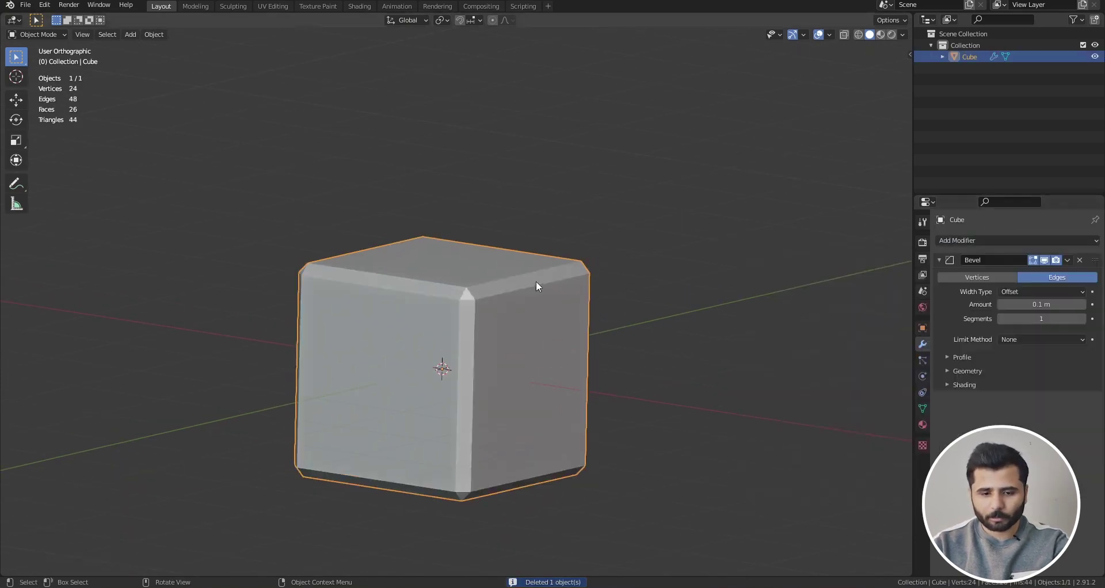
scroll(487, 316, up, 3)
drag(1006, 305, 1036, 319)
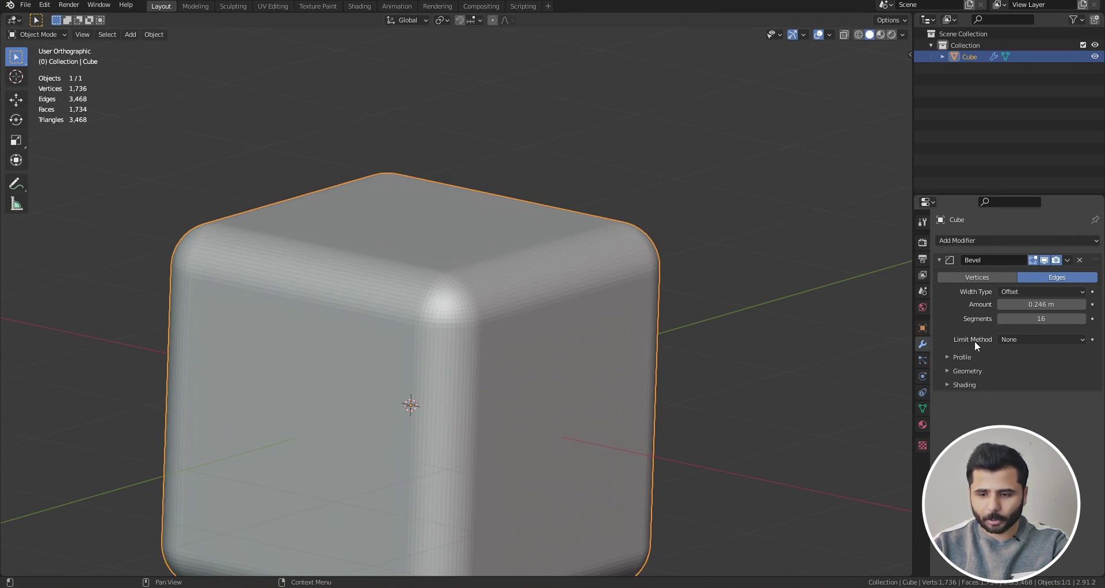
Switch the Bevel modifier to vertices with an amount of 0 m and disable its viewport display, ending in Edit Mode
click(985, 277)
mouse_move(1036, 299)
mouse_down()
mouse_move(1070, 299)
mouse_move(1041, 304)
mouse_up()
key(Tab)
key(z)
click(855, 261)
key(Tab)
click(1045, 260)
key(Tab)
scroll(572, 264, down, 3)
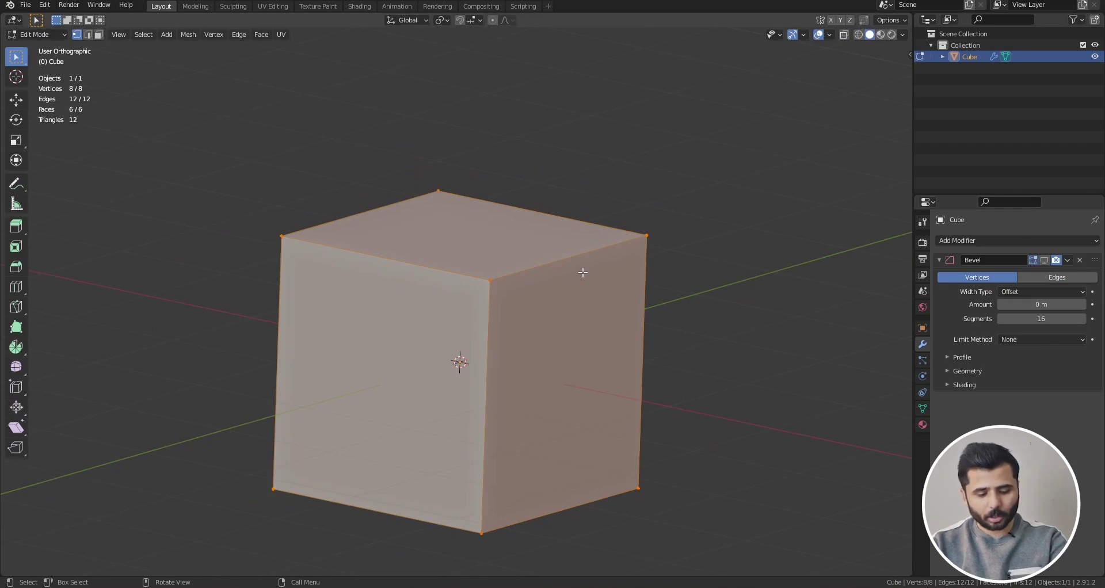
Try a direct vertex bevel with a width of about 0.99 m and 5 segments on all cube vertices
key(alt+shift)
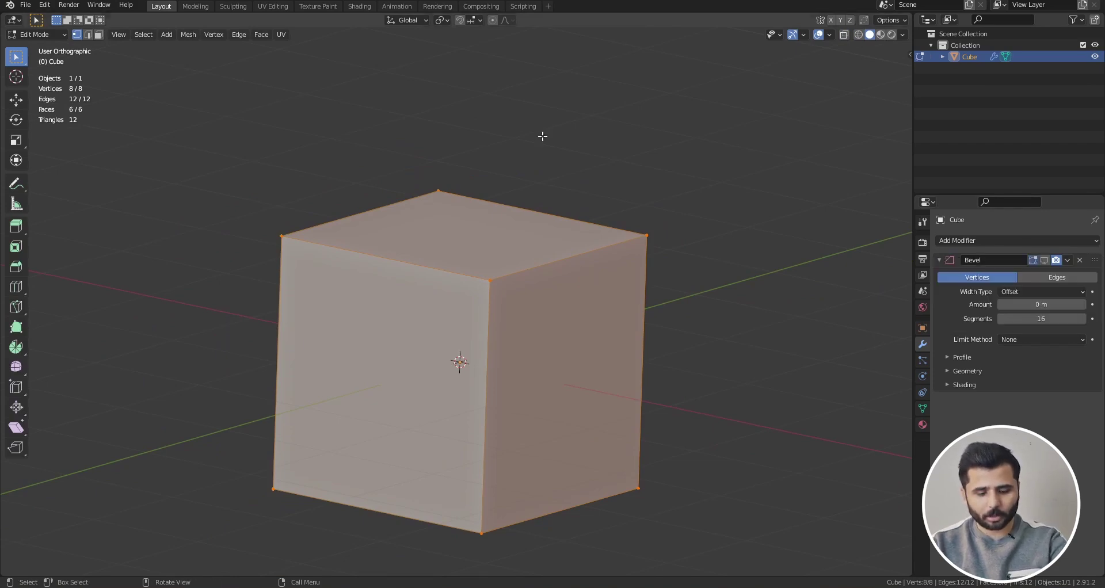
key(ctrl)
key(ctrl+shift+b)
right_click(674, 305)
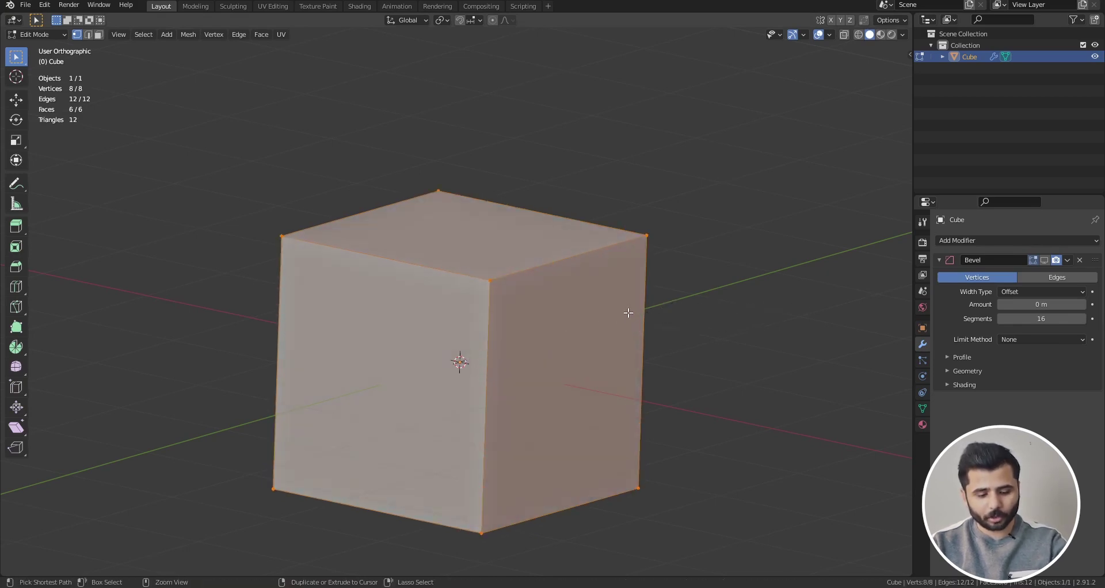
key(ctrl+shift+b)
scroll(761, 294, up, 4)
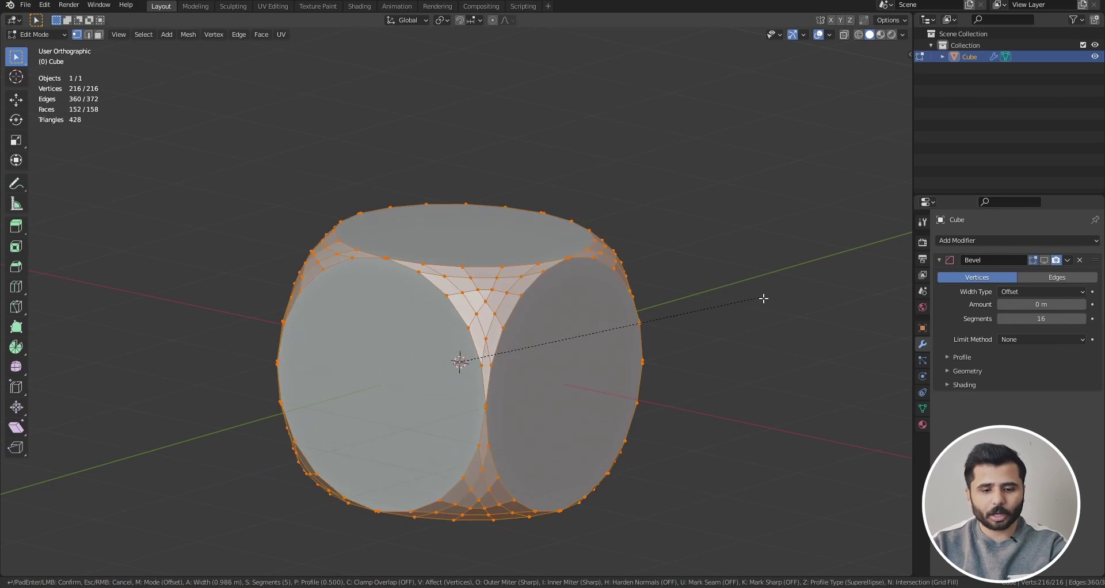
key(Escape)
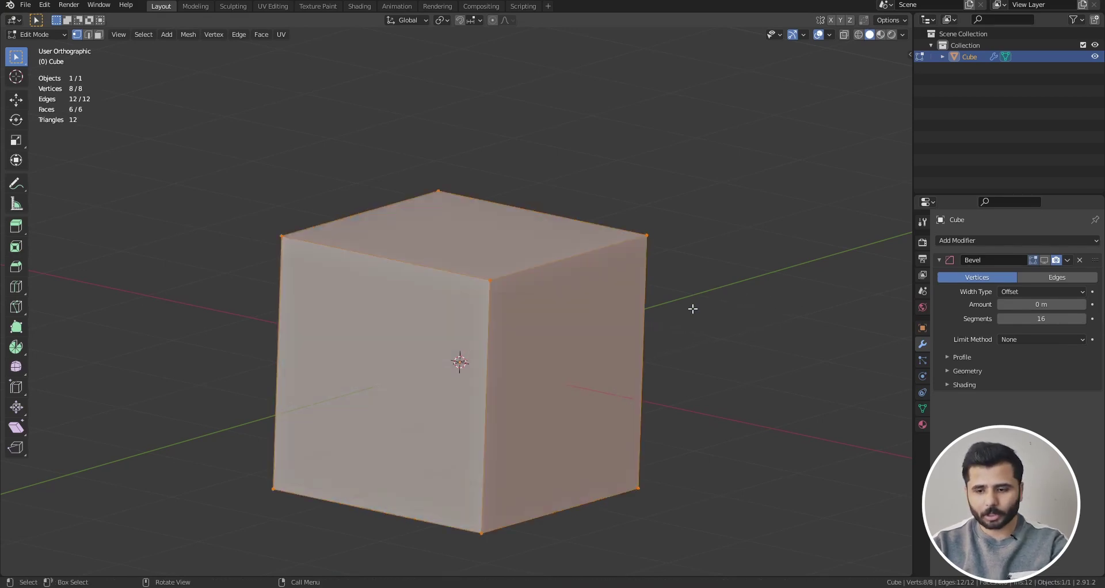
Set the Bevel modifier to edges with an amount of 2.63 m and re-enable its viewport display in Object Mode
key(Tab)
drag(1040, 305, 1065, 305)
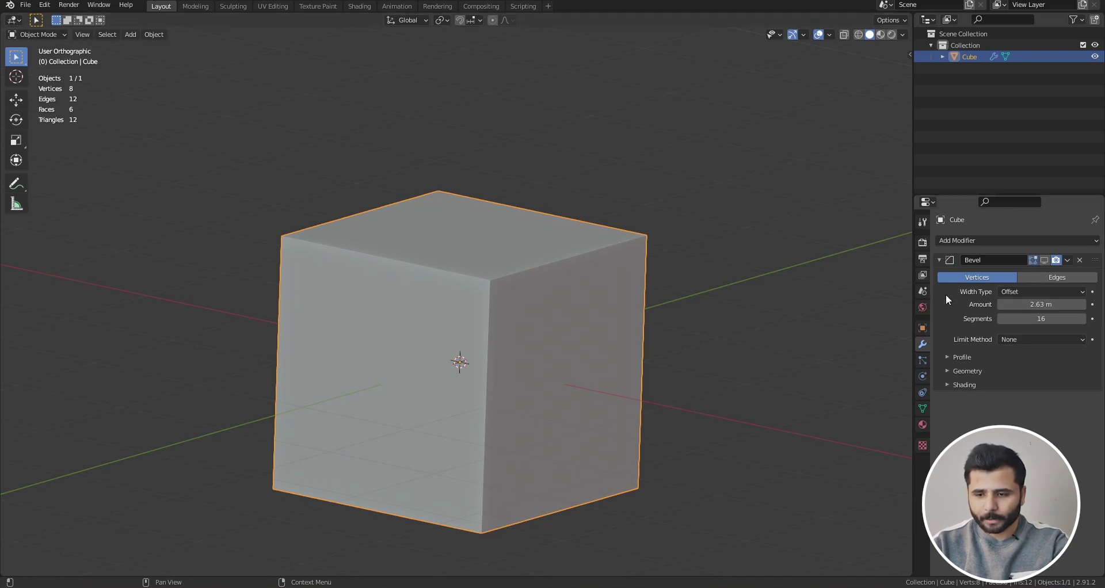
click(1061, 278)
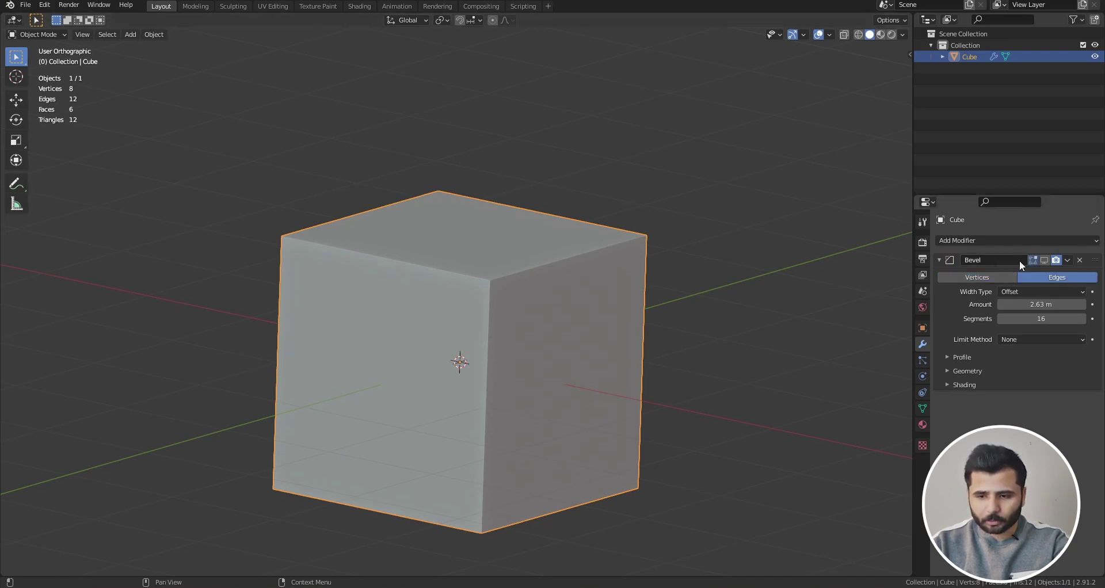
click(1043, 261)
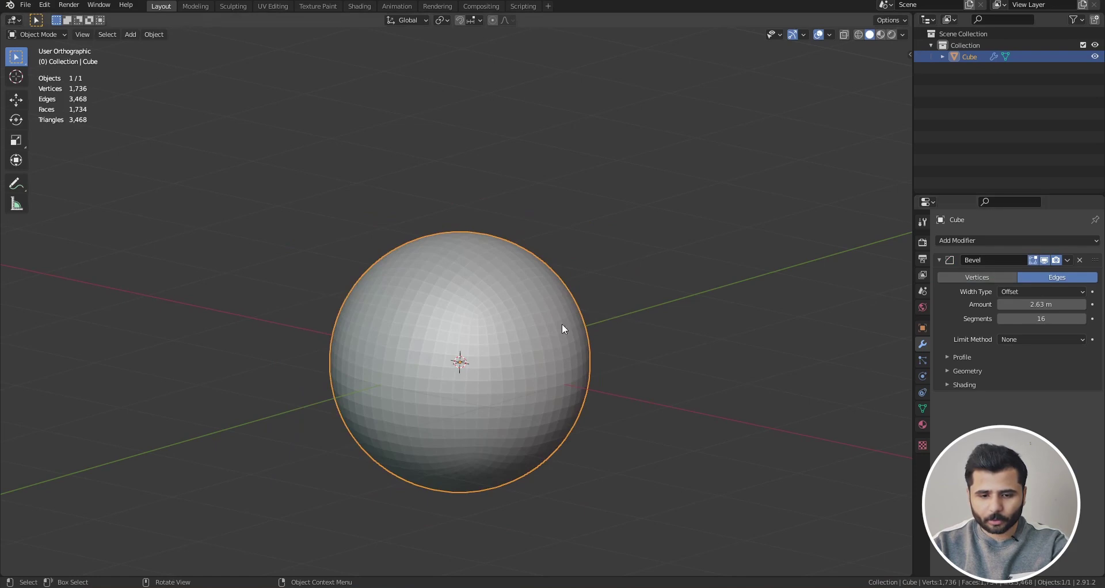
Reduce the cube's bevel to an amount of 0.126 m with 4 segments
drag(1041, 305, 950, 305)
scroll(464, 326, up, 2)
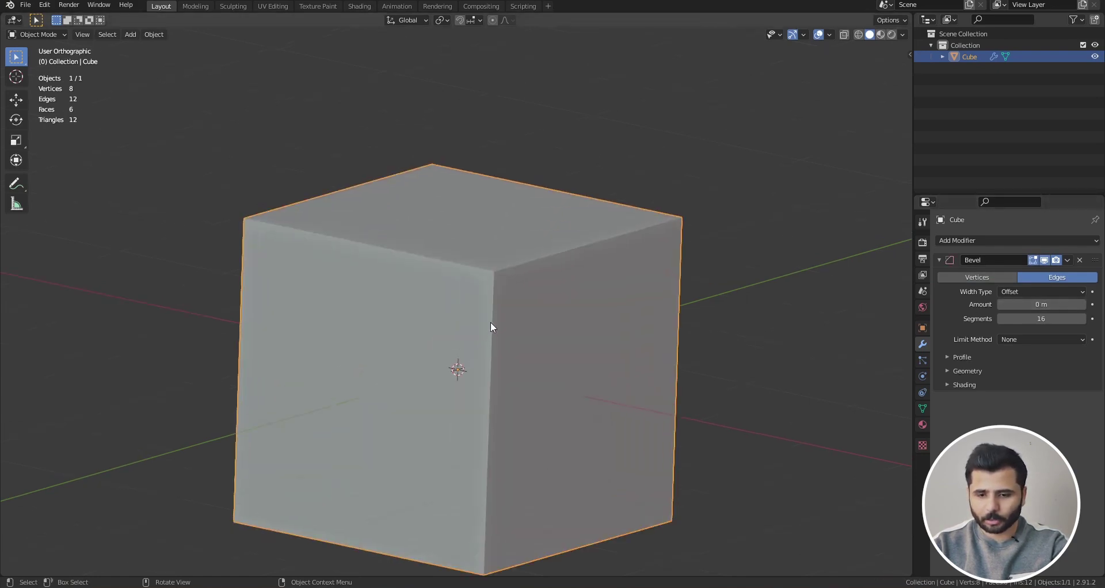
mouse_move(1022, 305)
mouse_down()
mouse_move(1001, 319)
mouse_move(1013, 319)
mouse_up()
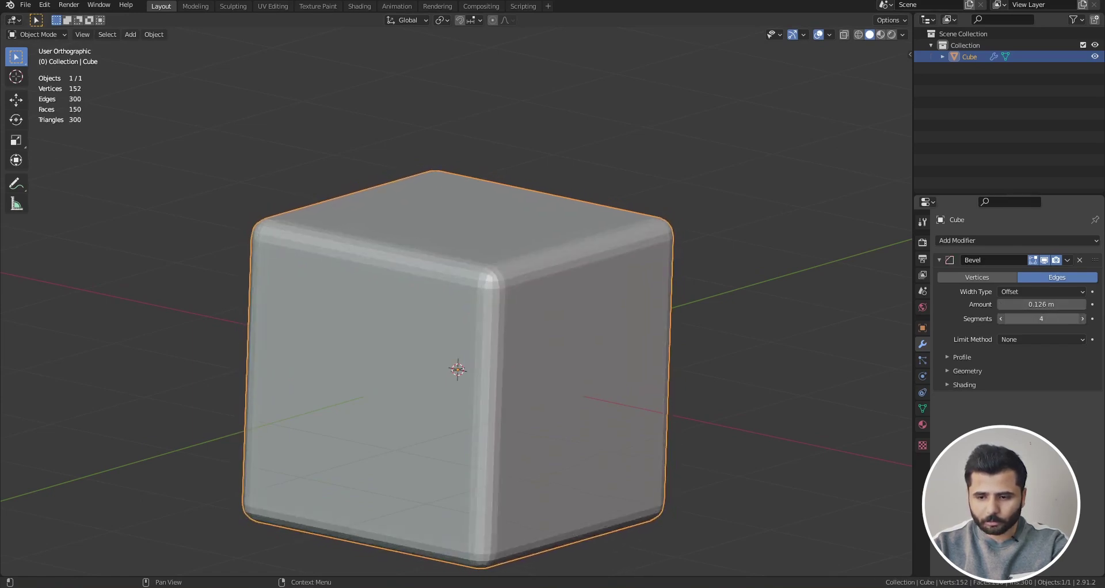
Try limiting the bevel by an angle of 53° and by weight, and return the limit method to None
click(1032, 336)
click(1019, 366)
click(1029, 340)
drag(1036, 354, 1053, 353)
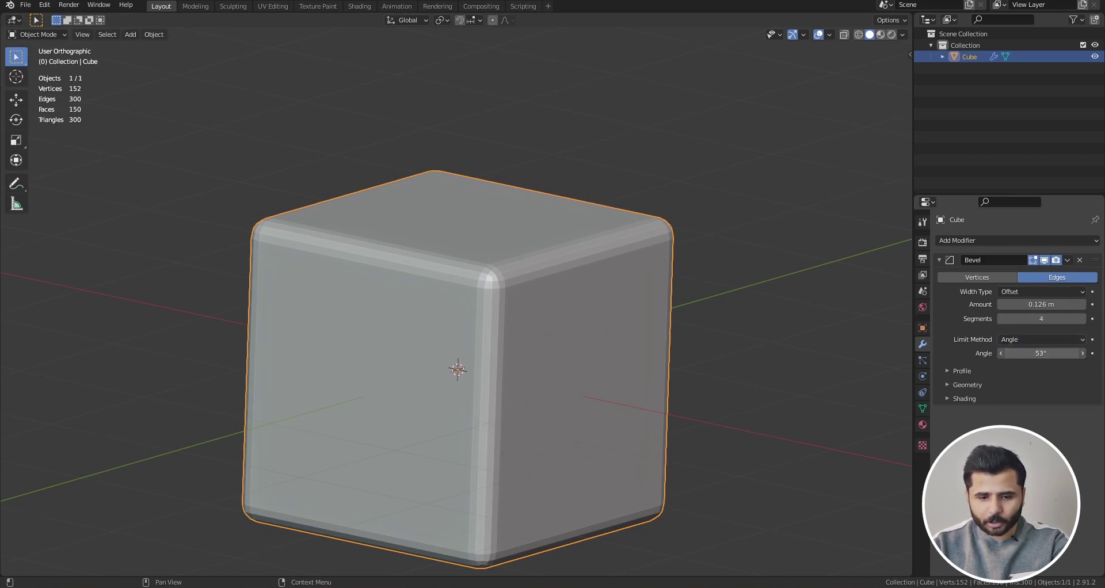
click(1038, 338)
click(1025, 374)
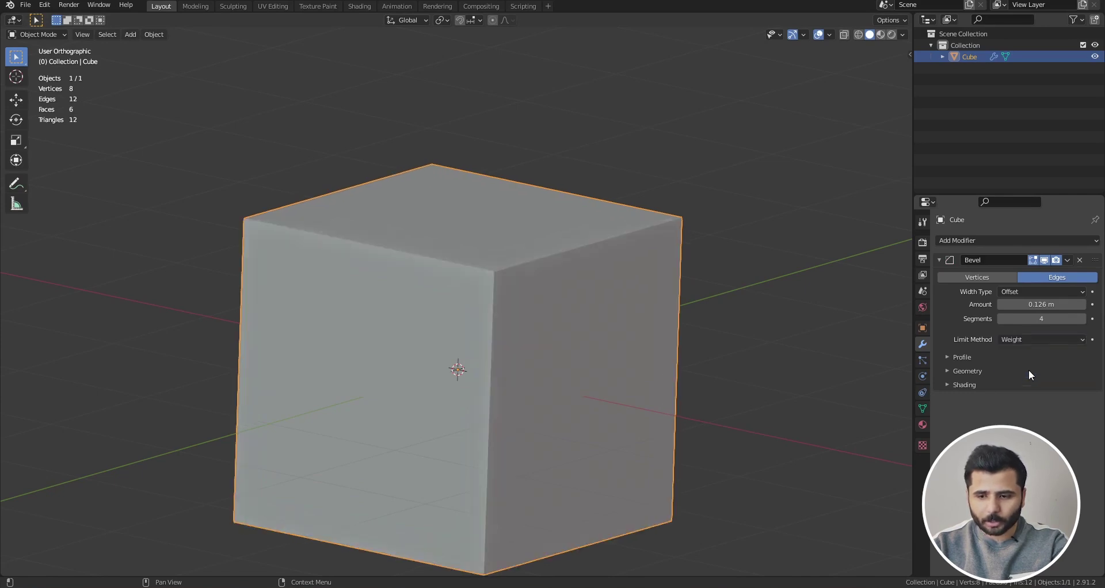
click(1059, 339)
click(1026, 351)
Extrude the cube's upper edge on the positive Y side outward and upward into a sloping face, working in right view
scroll(508, 309, down, 5)
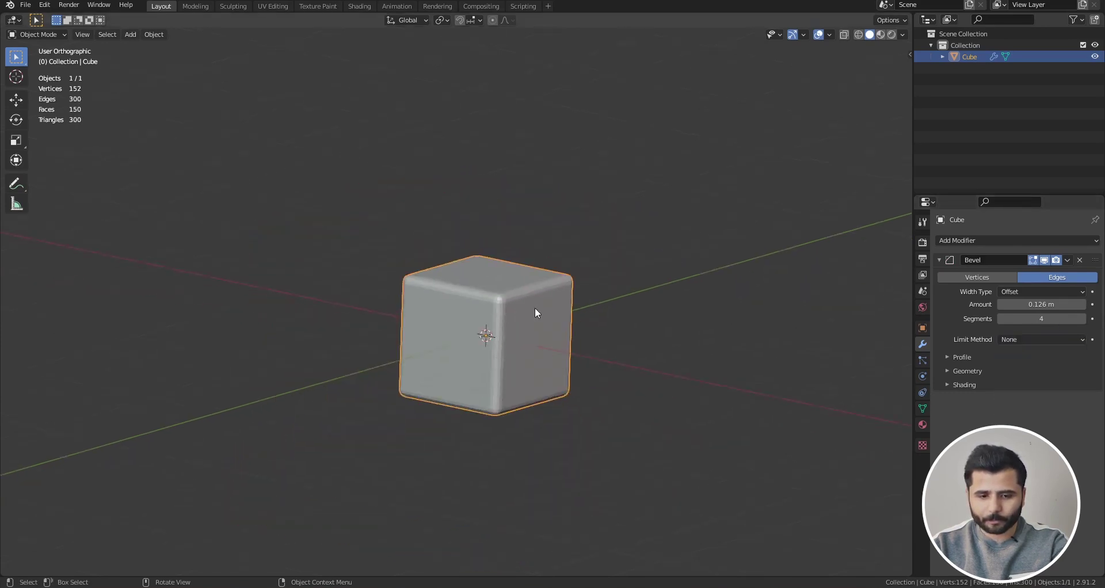
scroll(534, 306, up, 5)
key(Tab)
key(alt+a)
key(2)
click(540, 193)
scroll(469, 353, down, 6)
key(grave)
click(696, 328)
scroll(473, 317, up, 5)
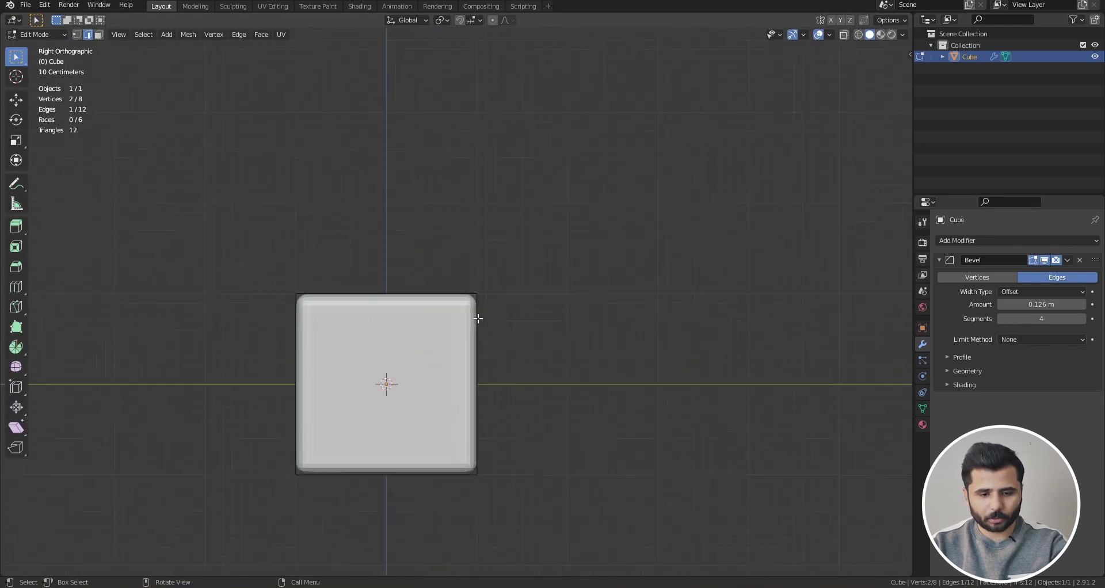
key(e)
click(609, 199)
Extrude the free edge twice more to form a nearly level section and a downward slope
key(e)
click(748, 207)
key(e)
click(809, 277)
key(Tab)
middle_drag(658, 273, 561, 264)
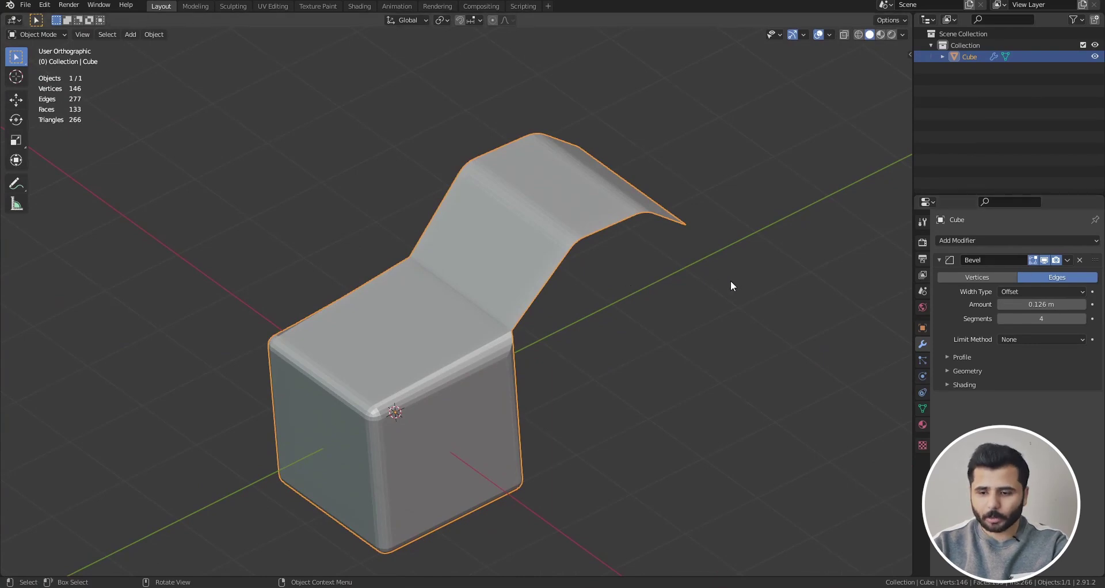
Set the bevel's limit method to Angle with a limit of 60°
click(1021, 339)
click(1023, 353)
middle_drag(546, 344, 527, 345)
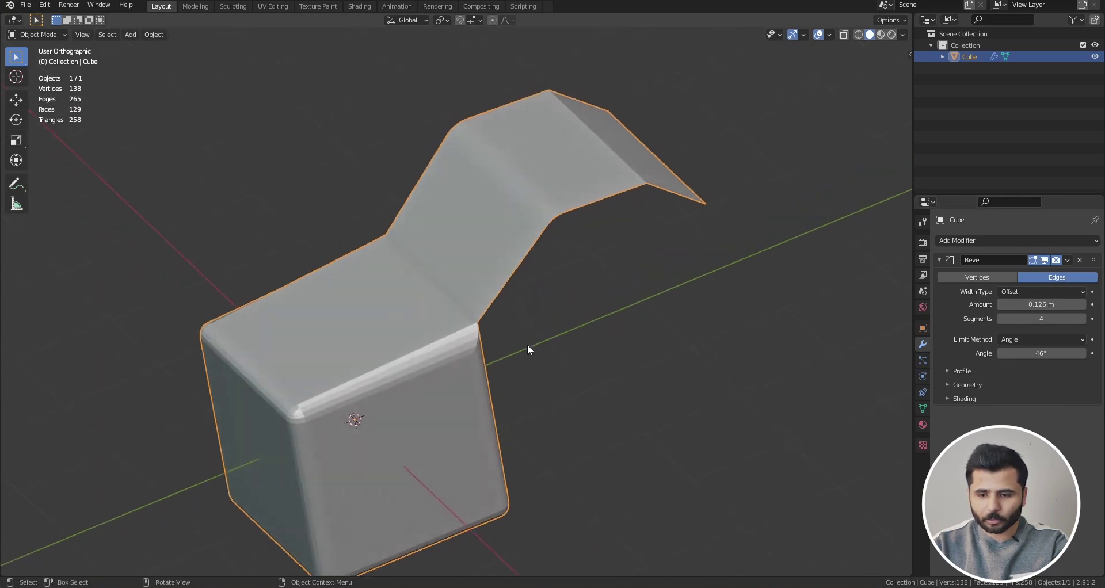
drag(1059, 353, 1053, 352)
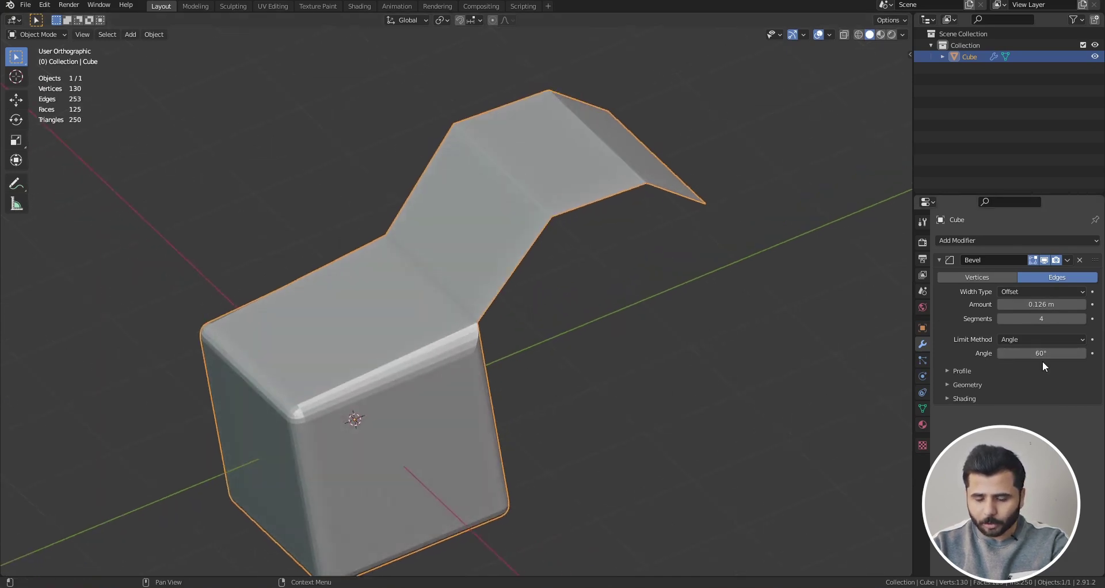
Vary the bevel's angle limit up to 95° and bring it back down to 83°
scroll(519, 323, down, 5)
scroll(516, 320, up, 4)
scroll(447, 334, up, 1)
middle_drag(447, 333, 461, 332)
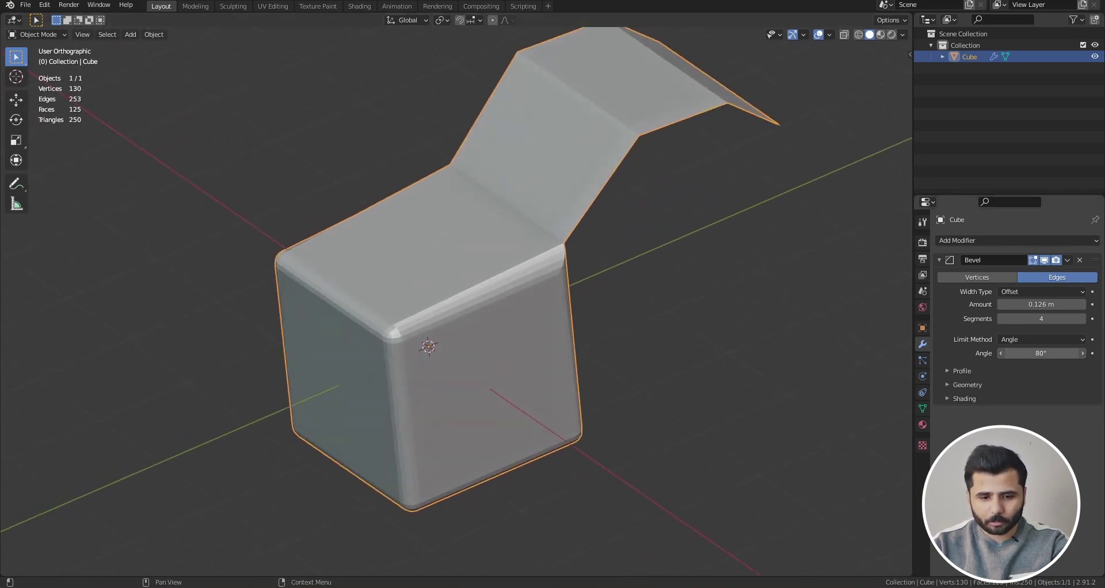
drag(1040, 353, 1057, 352)
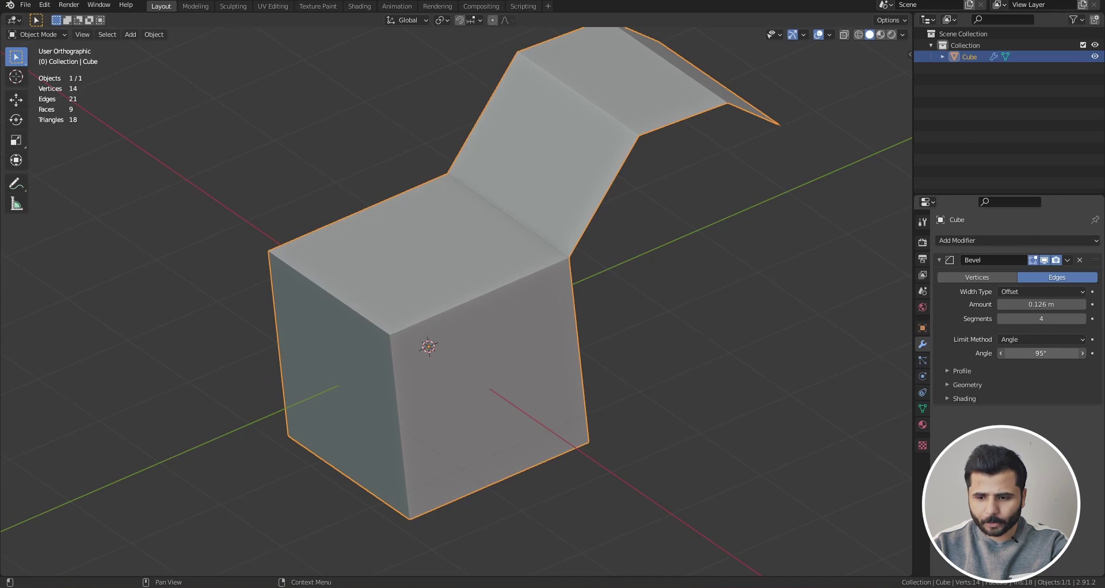
drag(1041, 353, 1026, 349)
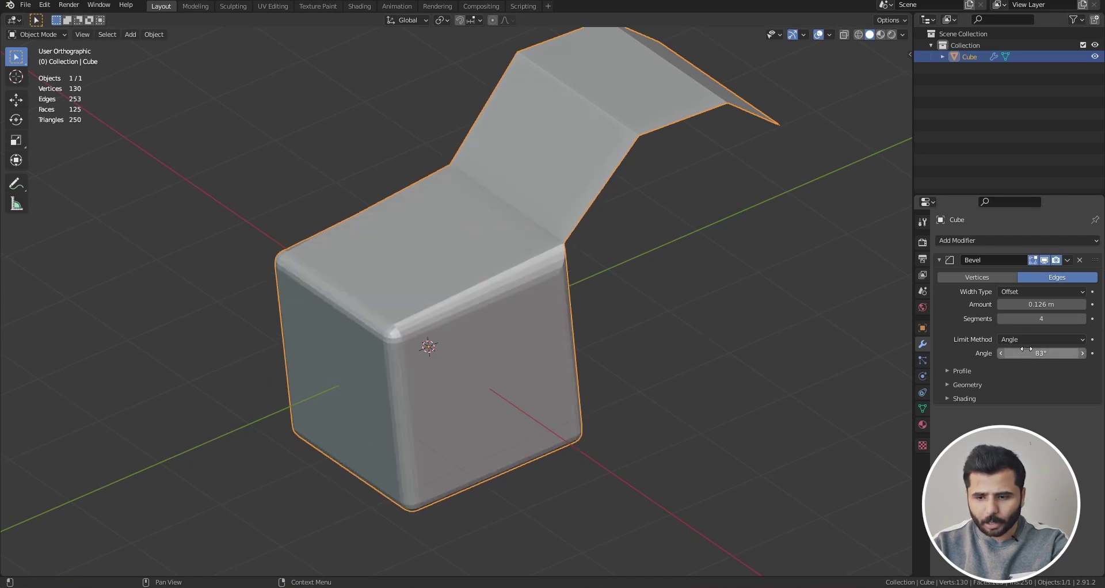
Examine the bevelled cube and its attached strip from several angles, comparing them with the unbevelled cage in Edit Mode
scroll(443, 324, down, 1)
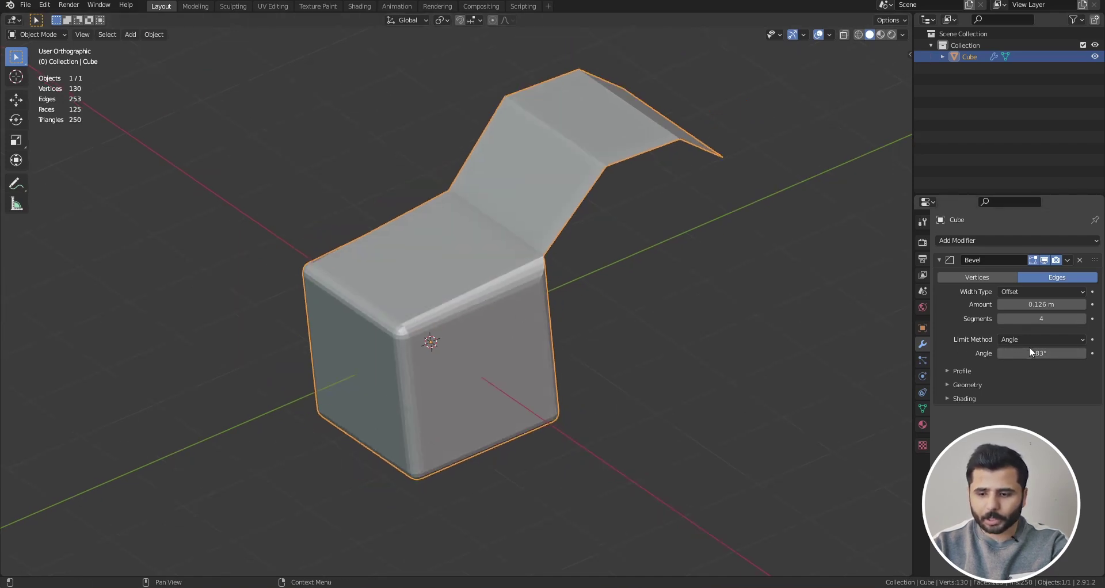
scroll(495, 286, up, 3)
scroll(496, 286, down, 3)
key(grave)
click(480, 275)
middle_drag(482, 277, 515, 362)
scroll(471, 295, up, 1)
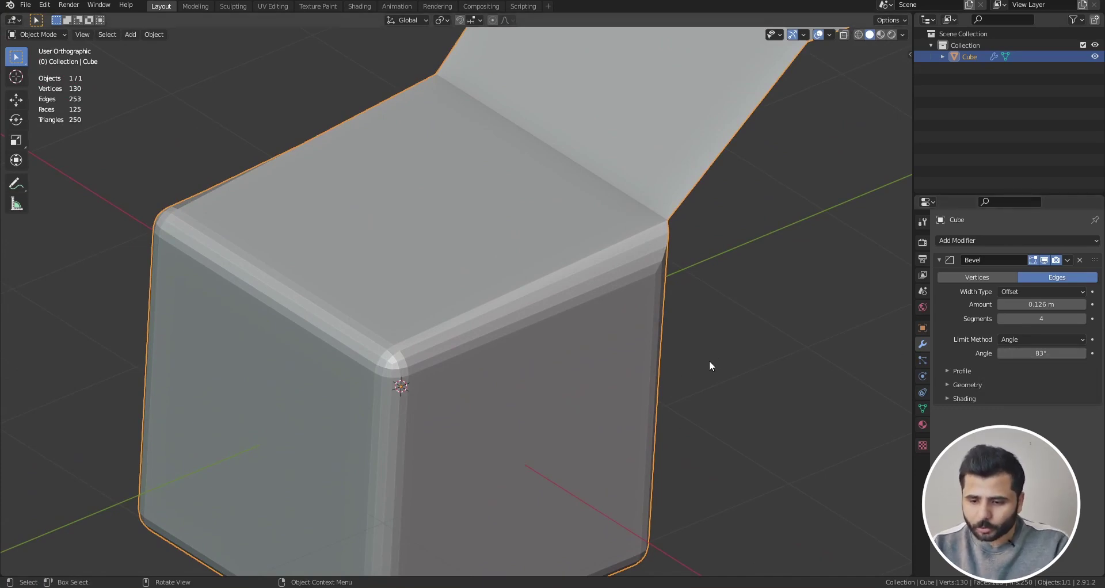
scroll(472, 371, down, 3)
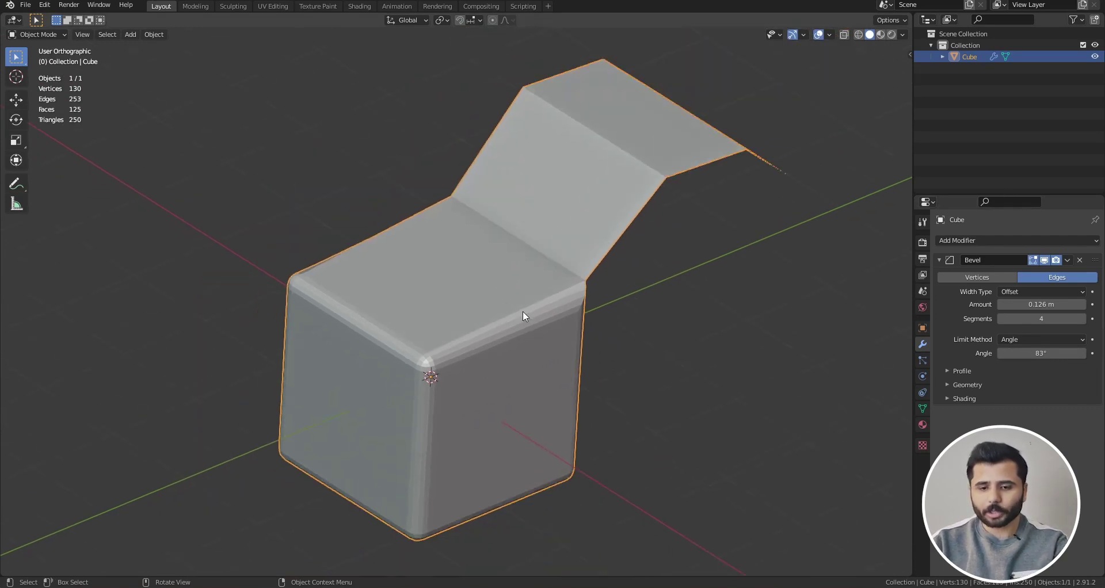
middle_drag(506, 309, 533, 366)
scroll(538, 312, down, 2)
middle_drag(619, 331, 633, 300)
scroll(446, 292, up, 3)
key(Tab)
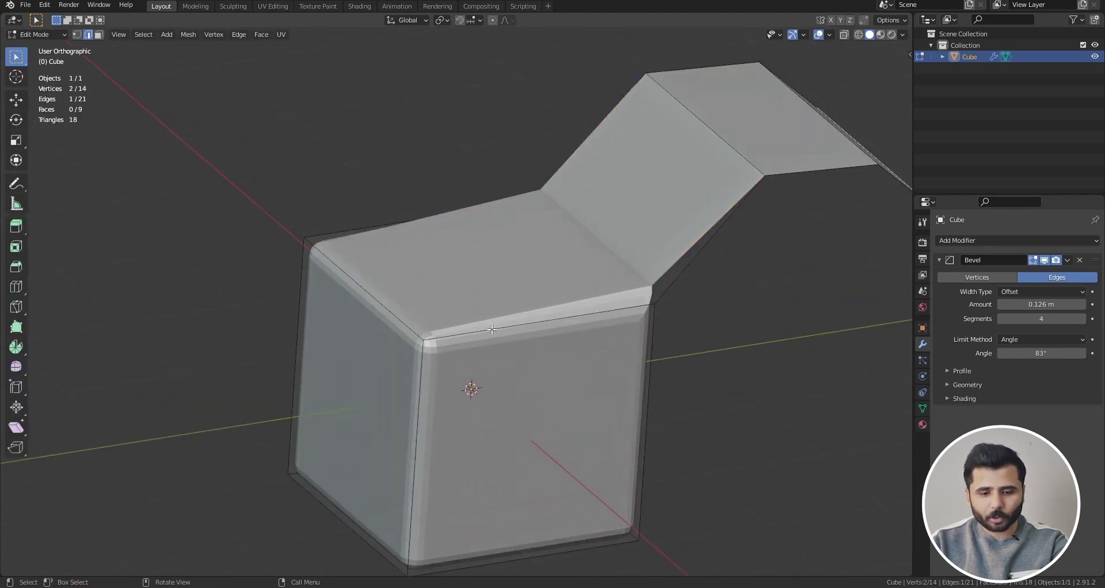
scroll(451, 349, down, 2)
key(Tab)
scroll(451, 317, up, 3)
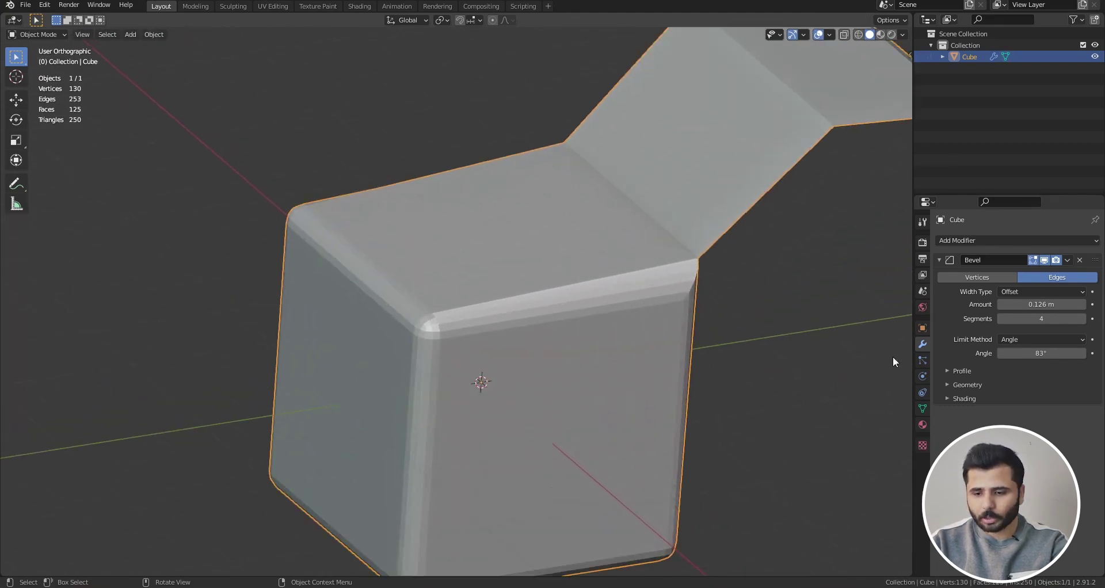
Raise the bevel's angle limit to 92° and inspect the cube's edges
mouse_move(1006, 353)
mouse_down()
mouse_move(1045, 353)
mouse_move(1011, 353)
mouse_up()
scroll(644, 305, down, 2)
scroll(643, 304, down, 1)
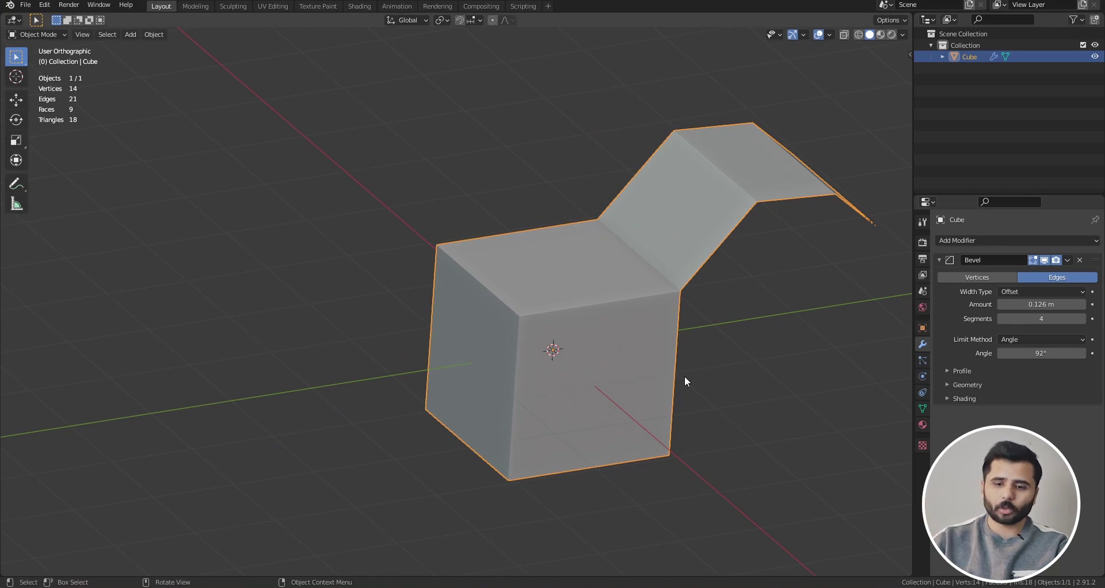
scroll(625, 375, down, 3)
middle_drag(643, 335, 657, 325)
Lower the bevel's angle limit to 25° and inspect the bends along the strip
drag(1069, 354, 1034, 354)
scroll(686, 263, up, 4)
scroll(604, 250, down, 3)
middle_drag(585, 289, 770, 271)
In right view, extrude the strip's free edge outward about 0.53 m, nearly level
key(Tab)
scroll(769, 271, up, 5)
key(grave)
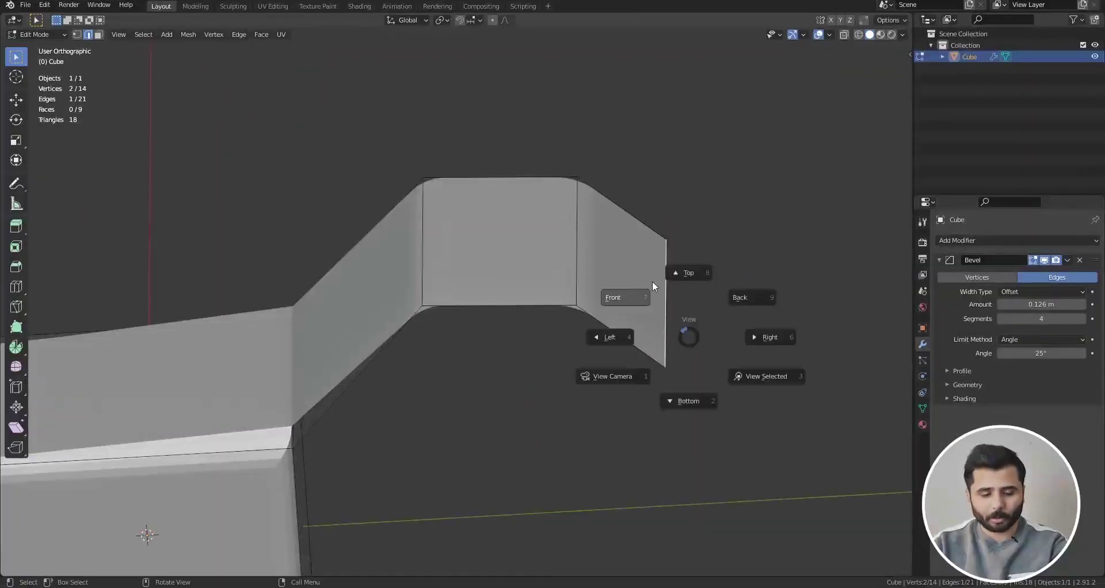
click(653, 282)
key(grave)
click(648, 309)
scroll(633, 284, up, 3)
key(e)
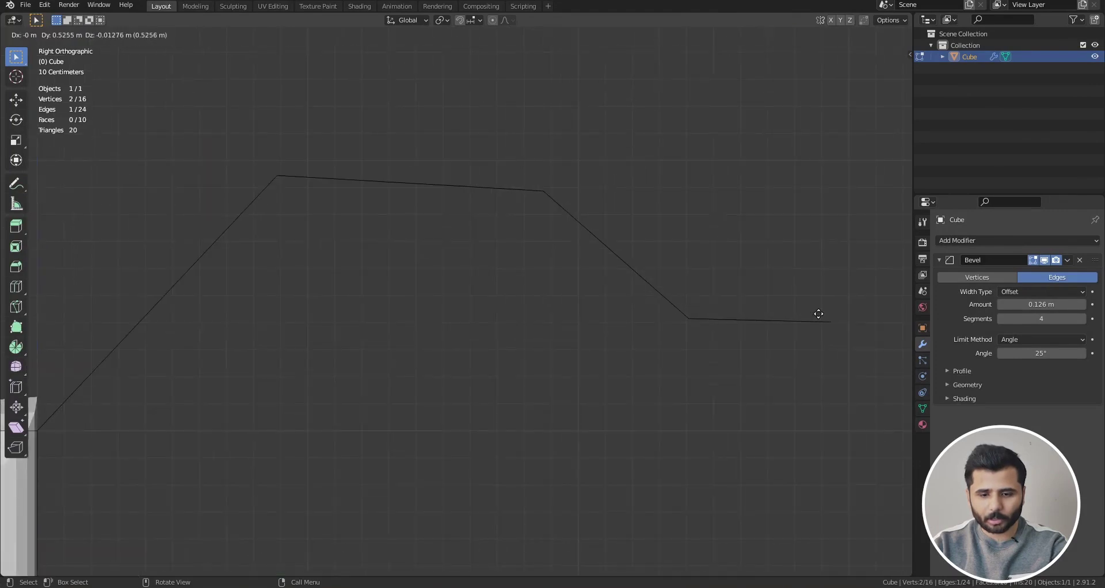
click(818, 314)
Extrude the strip's end edge outward once more by about 0.65 m and return to Object Mode
scroll(543, 287, down, 4)
middle_drag(542, 286, 652, 321)
scroll(653, 321, up, 3)
key(e)
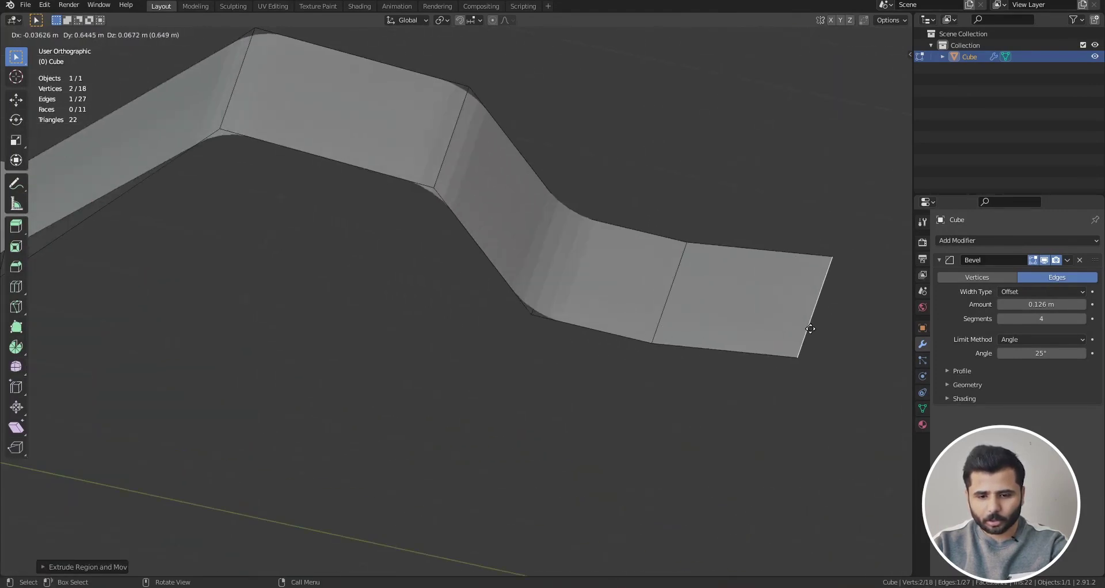
click(810, 329)
key(Tab)
Examine how the bevel rounds the bends of the extended strip, close up, in side view and from other angles
scroll(619, 296, up, 4)
scroll(589, 306, down, 2)
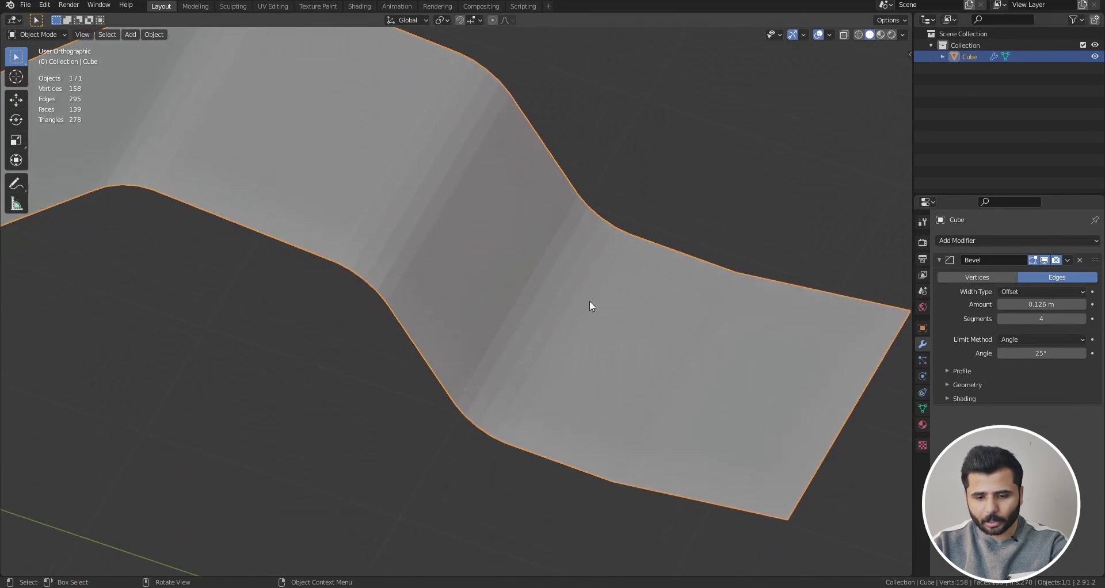
scroll(681, 323, down, 2)
key(KP_3)
scroll(792, 303, down, 3)
scroll(611, 228, up, 4)
scroll(611, 225, up, 1)
key(z)
scroll(550, 168, up, 1)
scroll(697, 219, down, 7)
key(z)
middle_drag(532, 286, 554, 340)
scroll(419, 187, up, 4)
scroll(423, 201, down, 3)
scroll(544, 222, up, 1)
middle_drag(461, 229, 559, 233)
scroll(561, 230, up, 2)
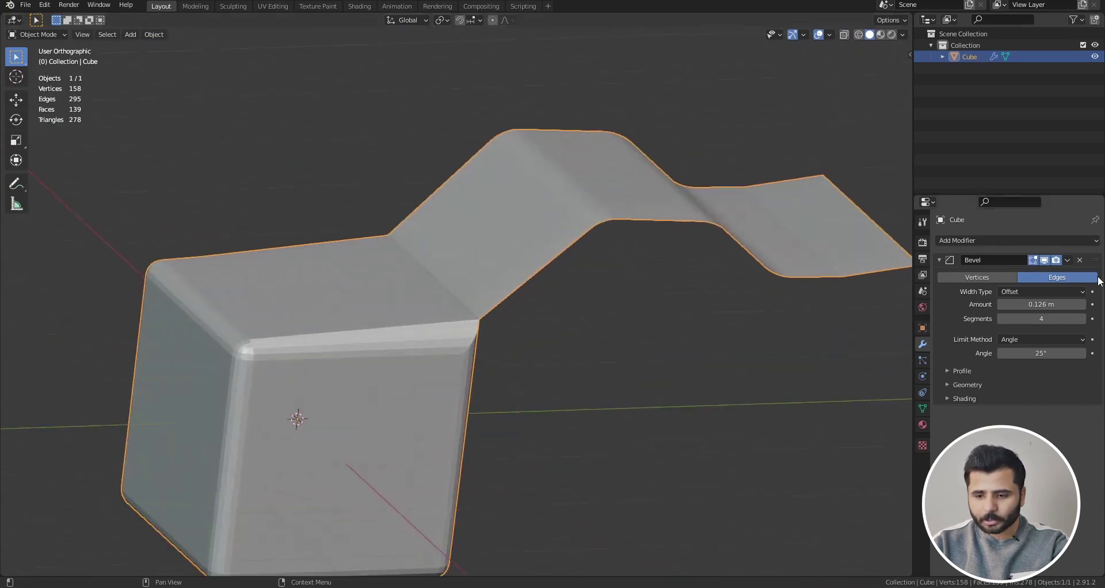
Set the bevel's limit method to None
click(1040, 338)
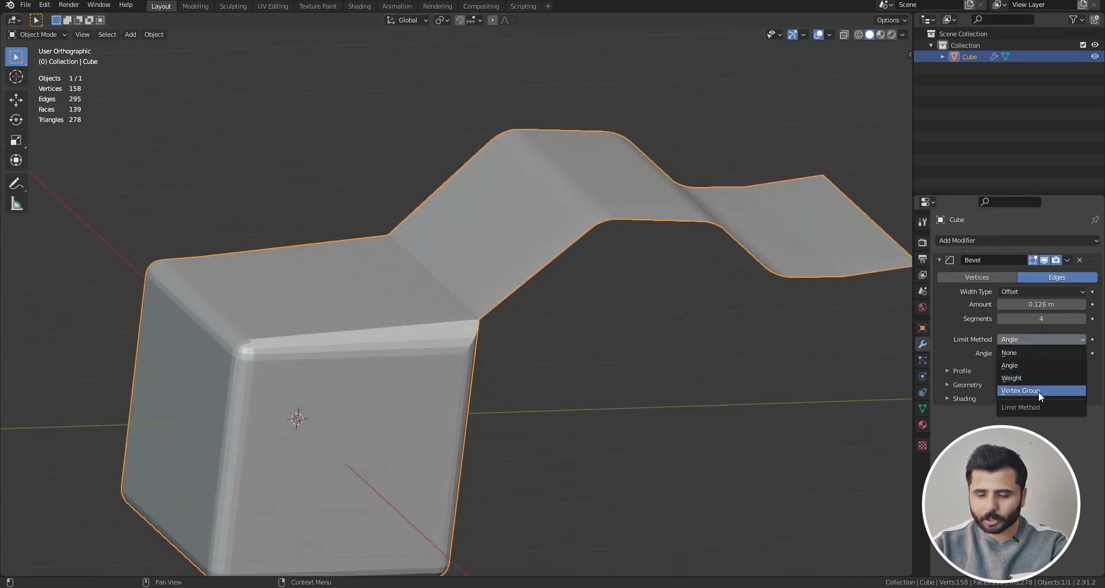
click(1018, 364)
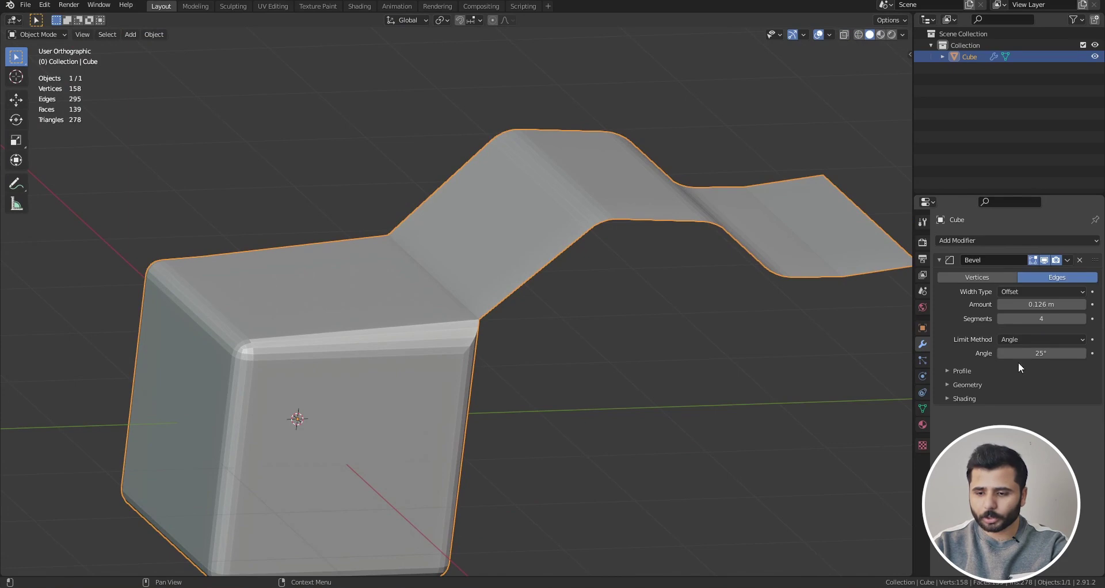
click(1020, 346)
click(1023, 348)
Delete the whole extruded strip from the mesh using X-ray selection, leaving only the plain cube
key(Tab)
scroll(778, 308, down, 3)
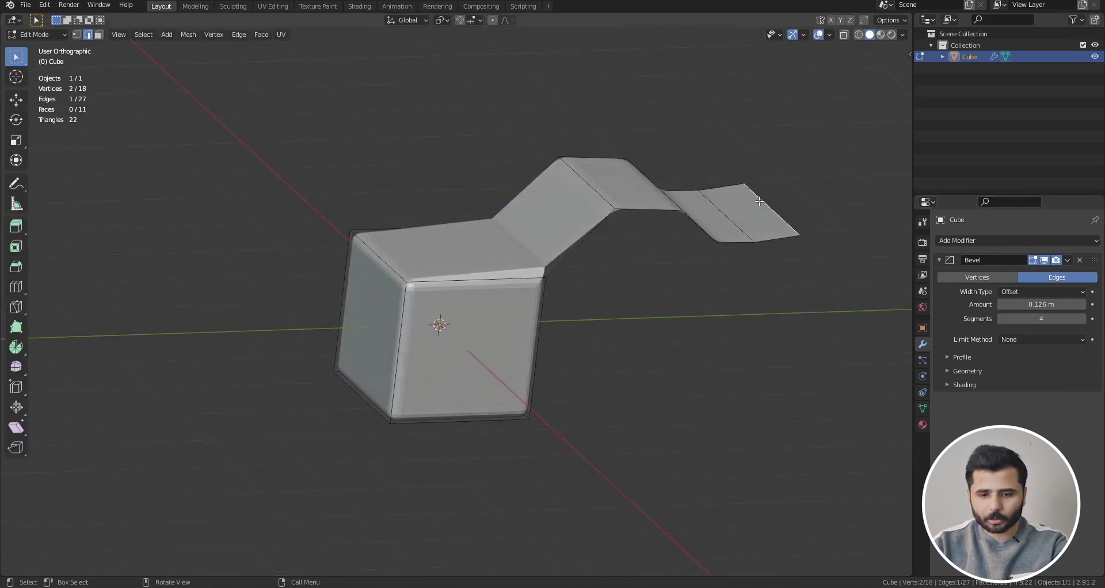
key(alt+z)
drag(838, 125, 561, 282)
shift+drag(604, 120, 540, 190)
key(z)
key(x)
click(704, 188)
mouse_move(561, 225)
middle_down()
mouse_move(528, 230)
mouse_move(485, 299)
mouse_move(537, 290)
middle_up()
key(Tab)
Set the bevel's superellipse profile shape to 0.09 and inspect the concave edges
scroll(485, 299, up, 4)
click(972, 356)
scroll(598, 291, down, 2)
scroll(532, 296, up, 1)
drag(1041, 388, 1006, 389)
middle_drag(541, 358, 633, 334)
scroll(642, 302, up, 4)
key(KP_1)
scroll(476, 259, down, 4)
scroll(517, 231, up, 5)
middle_drag(584, 230, 575, 237)
scroll(574, 237, up, 2)
Set the bevel to 9 segments with an amount of 0.321 m
click(1082, 320)
click(1082, 320)
click(1082, 322)
click(1081, 321)
click(1081, 321)
drag(1042, 305, 1076, 304)
scroll(538, 239, down, 3)
scroll(492, 278, up, 2)
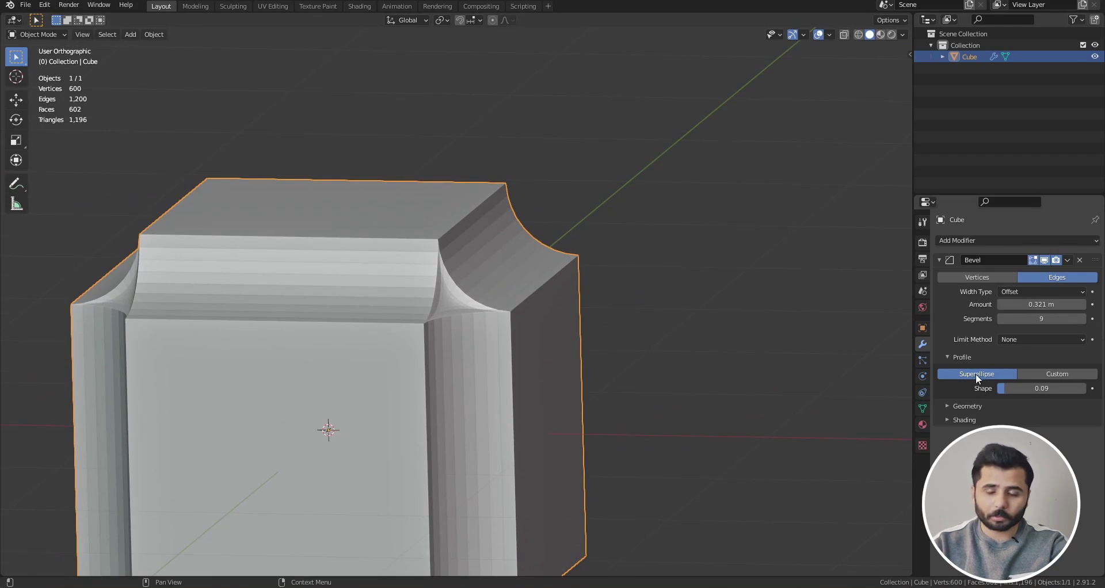
Raise the bevel profile's shape to 1.00, and set it back to 0.5
drag(1008, 386, 1086, 386)
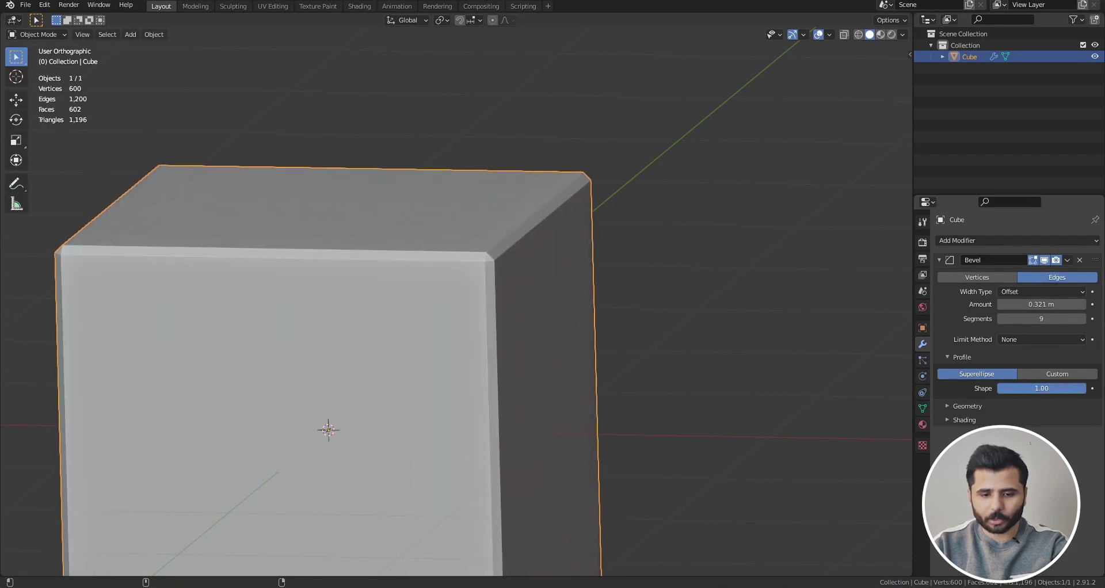
click(1070, 388)
text(.5)
key(Return)
click(1068, 387)
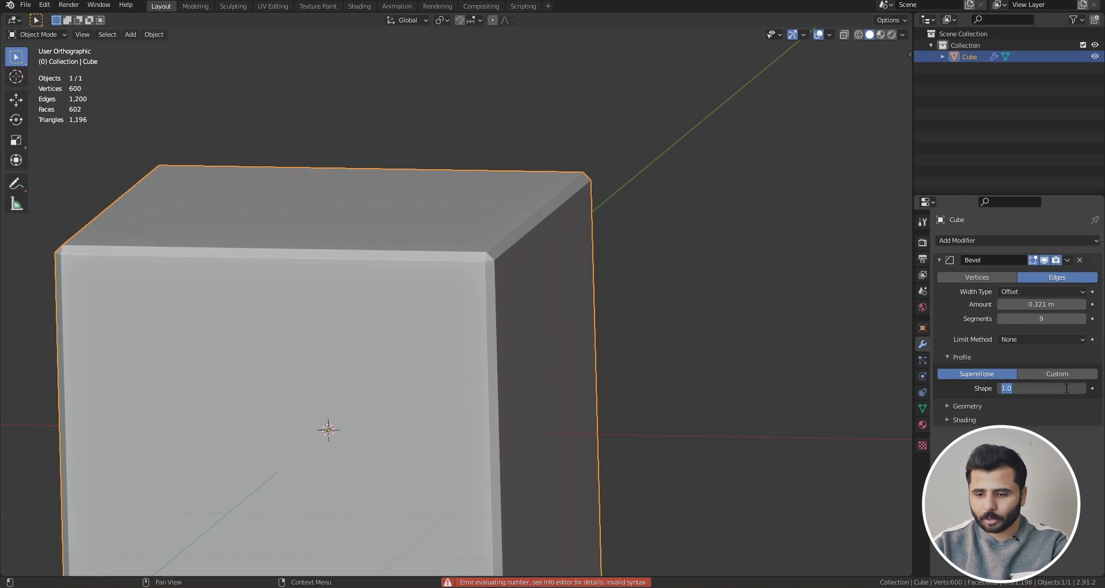
text(0.5)
key(Return)
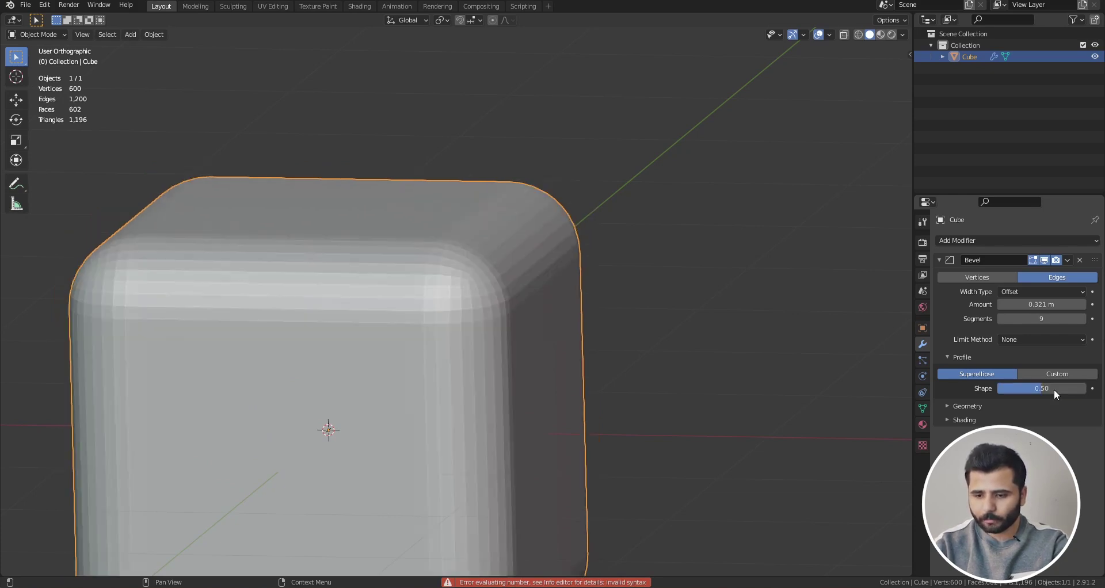
scroll(712, 348, down, 3)
middle_drag(657, 282, 644, 288)
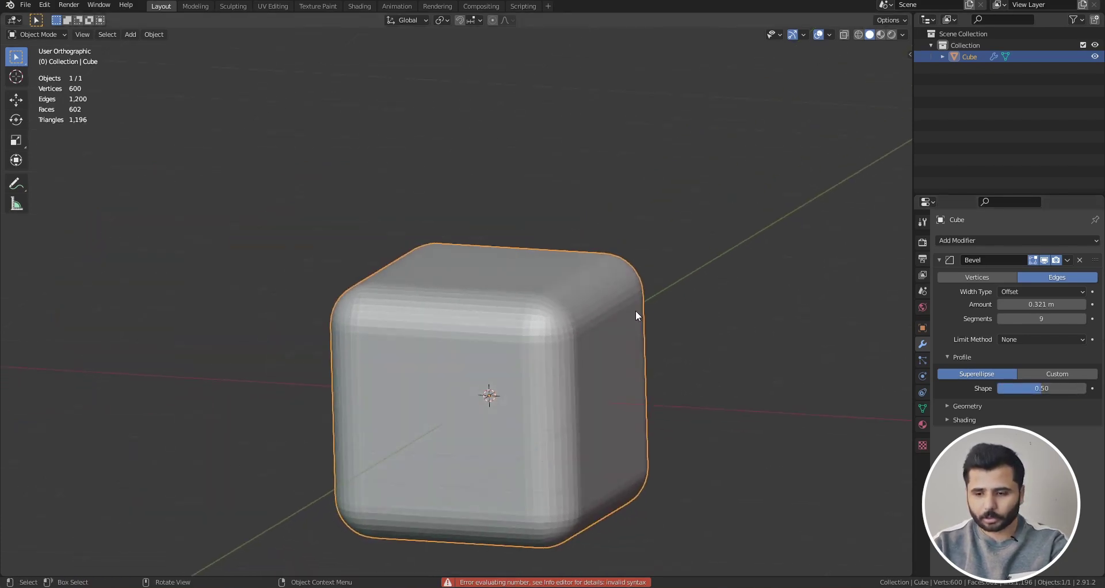
scroll(640, 316, up, 2)
Switch the bevel profile to Custom and inspect the cube's corner in front wireframe view
click(1056, 376)
scroll(588, 242, down, 3)
middle_drag(557, 269, 553, 271)
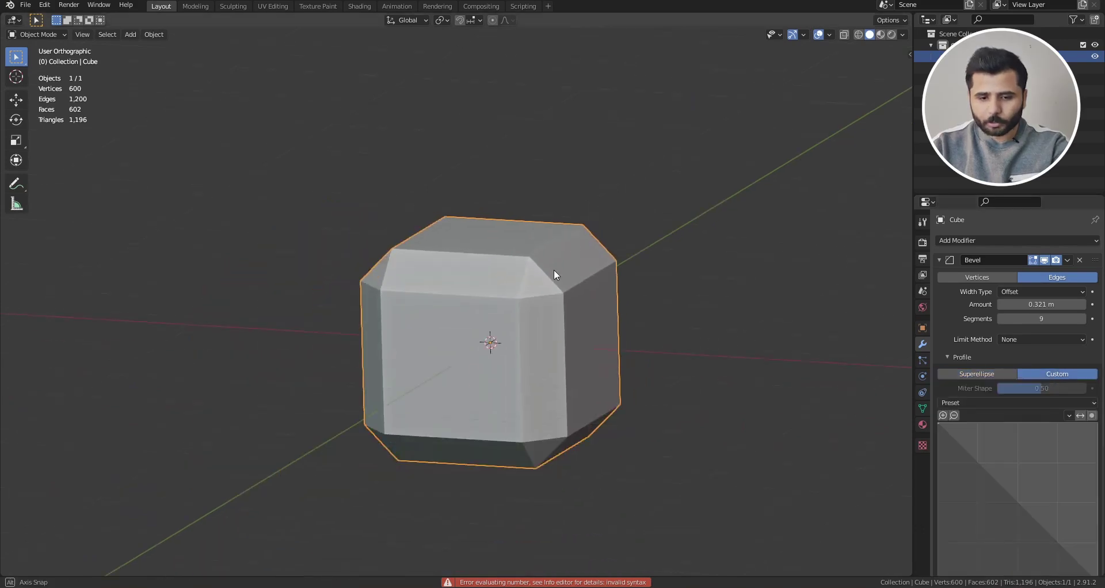
key(KP_1)
scroll(614, 265, up, 3)
key(shift+z)
scroll(551, 213, up, 2)
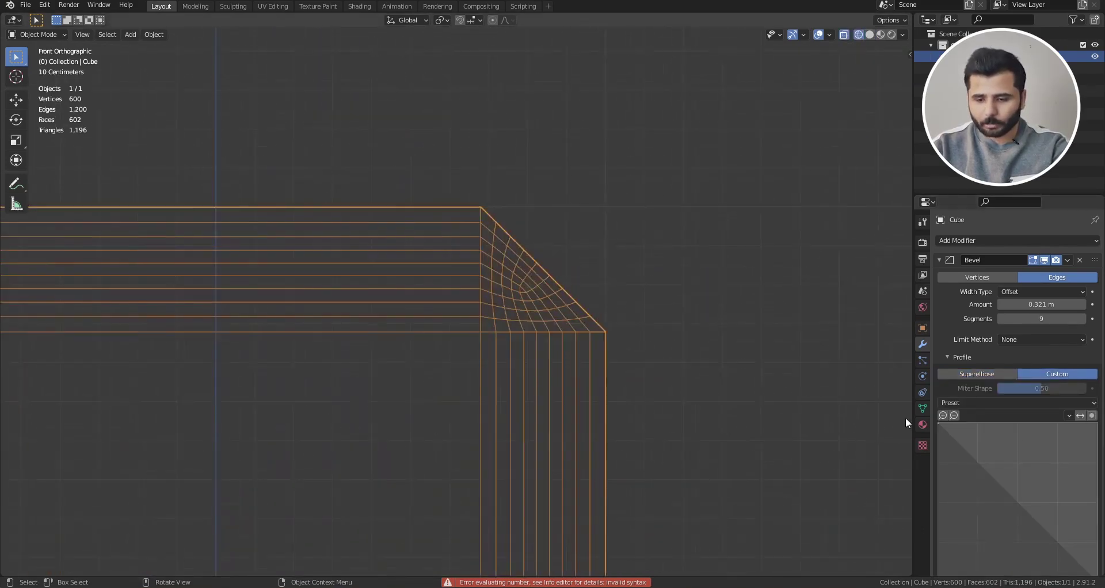
scroll(853, 366, down, 2)
Add a point to the custom profile curve, bulging it outward, and check the cube in solid shading
drag(1018, 503, 999, 445)
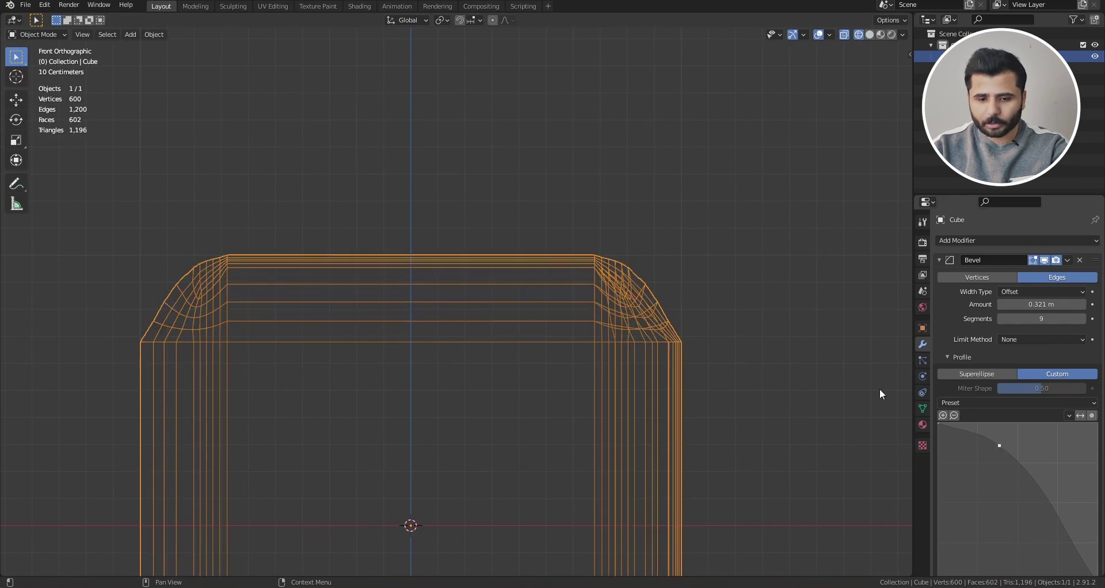
scroll(504, 183, down, 3)
key(z)
click(664, 247)
mouse_move(663, 247)
middle_down()
mouse_move(629, 250)
mouse_move(605, 273)
middle_up()
scroll(604, 273, up, 2)
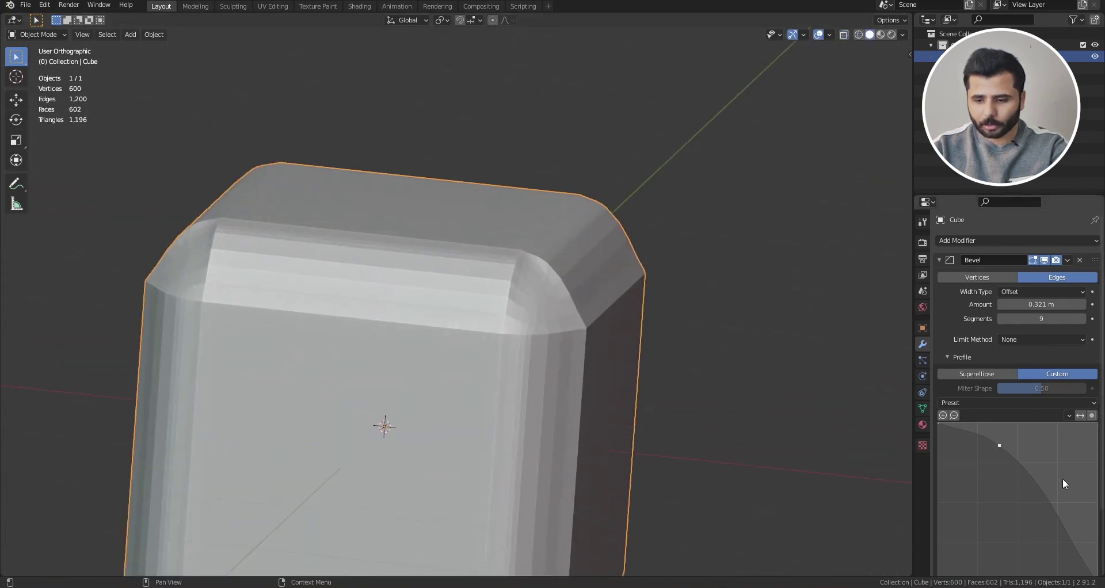
Add two more points to the profile curve to make a stepped profile, and check it in front wireframe view
drag(1037, 486, 1020, 499)
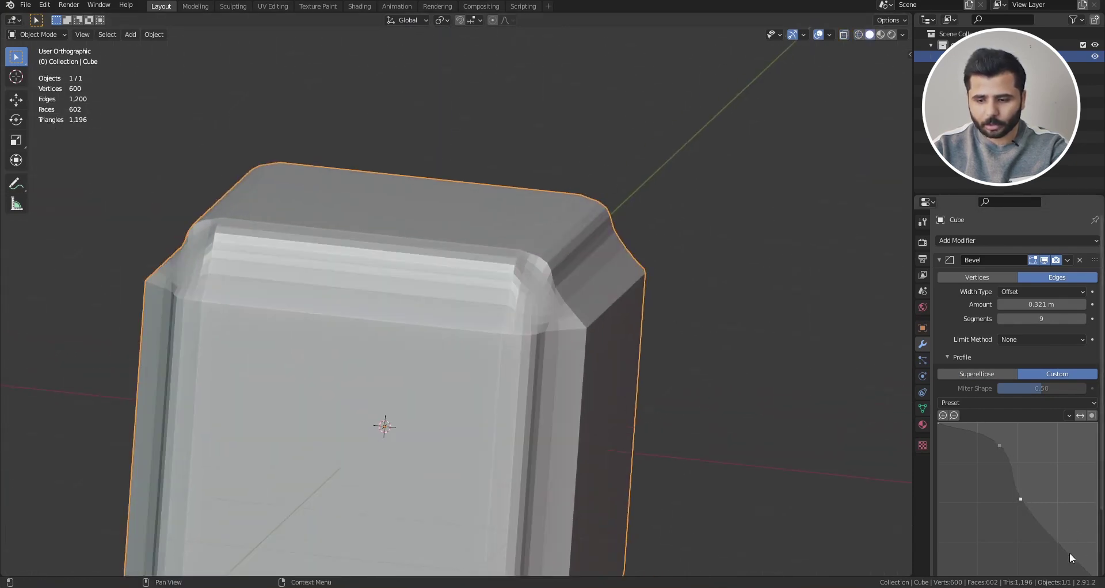
drag(1069, 556, 1076, 535)
scroll(630, 412, down, 4)
key(KP_1)
key(z)
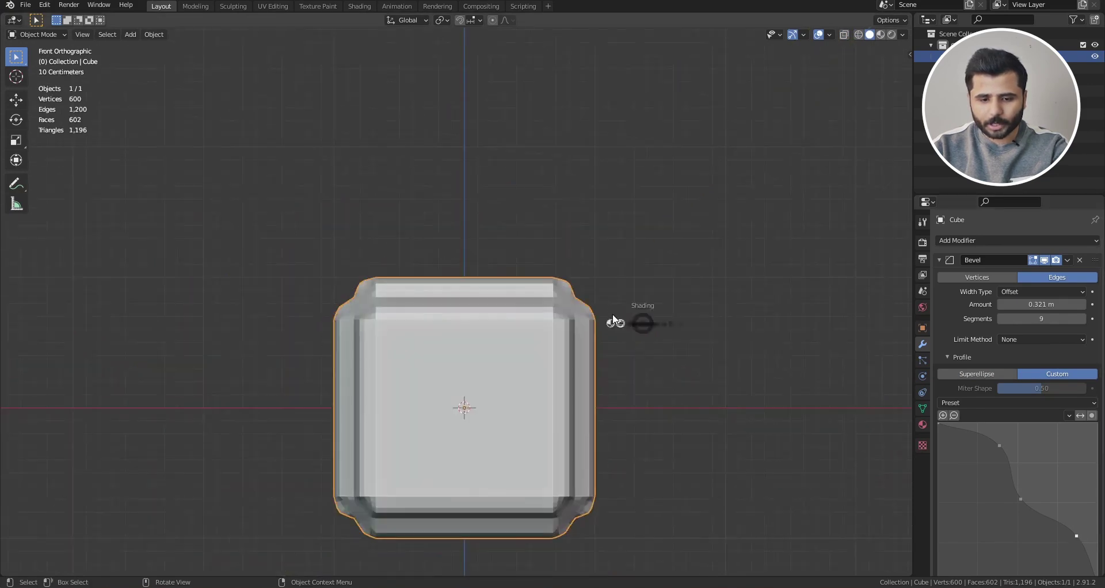
click(614, 320)
scroll(553, 282, up, 5)
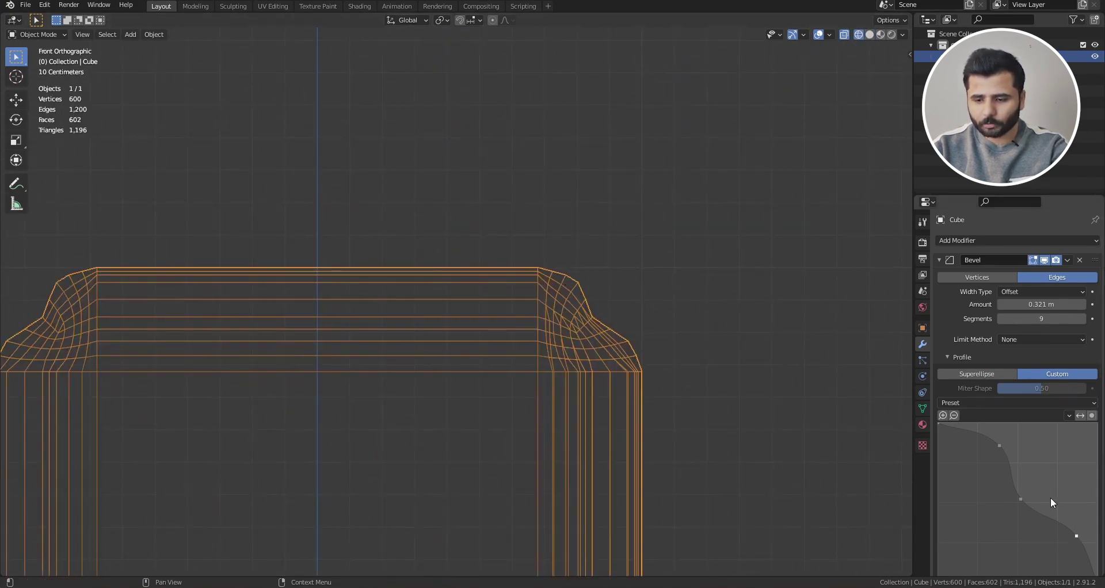
Add another profile point that bends the curve inward, and shade the cube smooth in solid view
key(z)
click(596, 213)
mouse_move(596, 213)
middle_down()
mouse_move(533, 225)
mouse_move(575, 269)
middle_up()
right_click(577, 267)
click(571, 239)
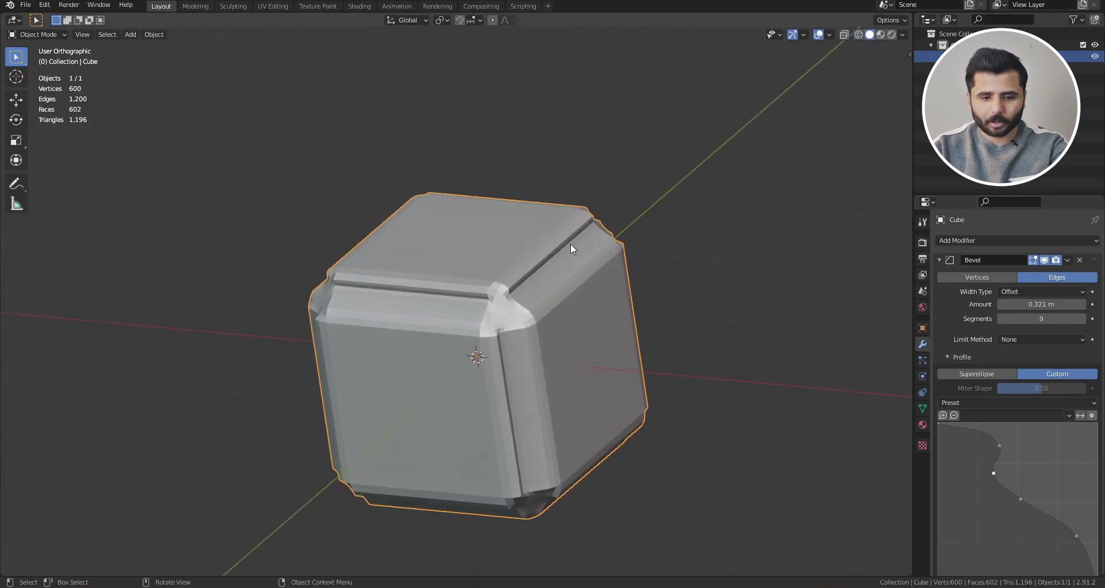
key(KP_1)
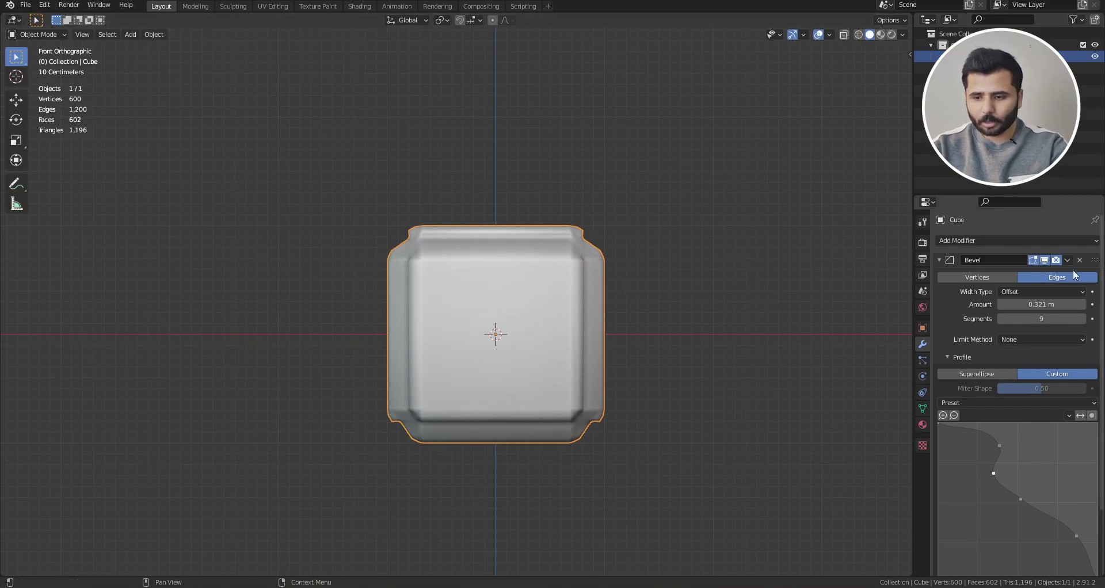
Remove the Bevel modifier from the cube and shade the cube flat
click(1077, 260)
middle_drag(599, 242, 557, 280)
right_click(578, 241)
click(600, 257)
scroll(600, 257, up, 3)
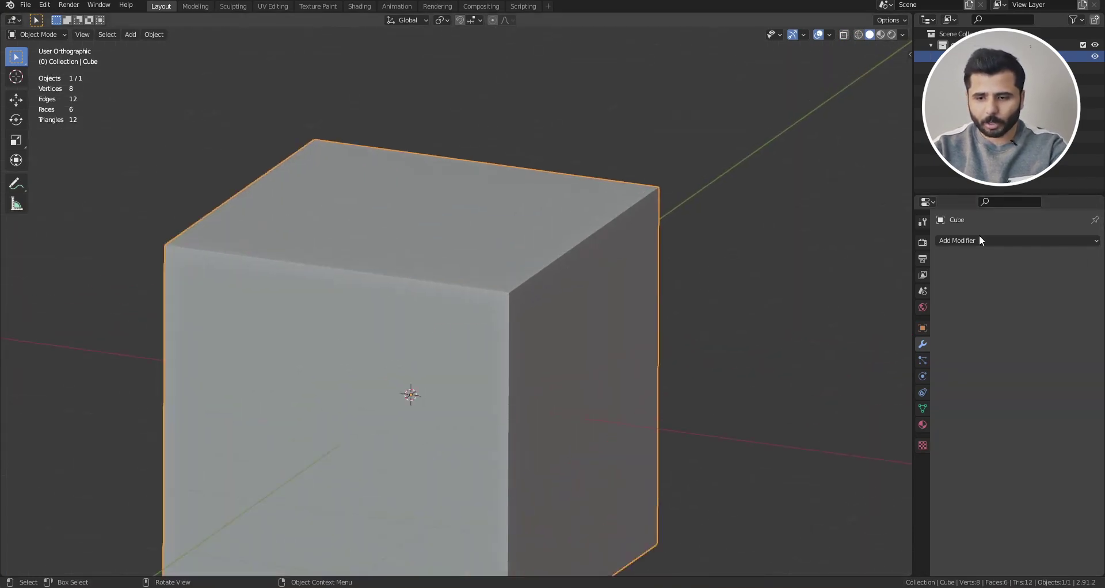
Add a new Bevel modifier to the cube and show its corner in front wireframe view
click(979, 240)
click(857, 290)
key(KP_1)
key(z)
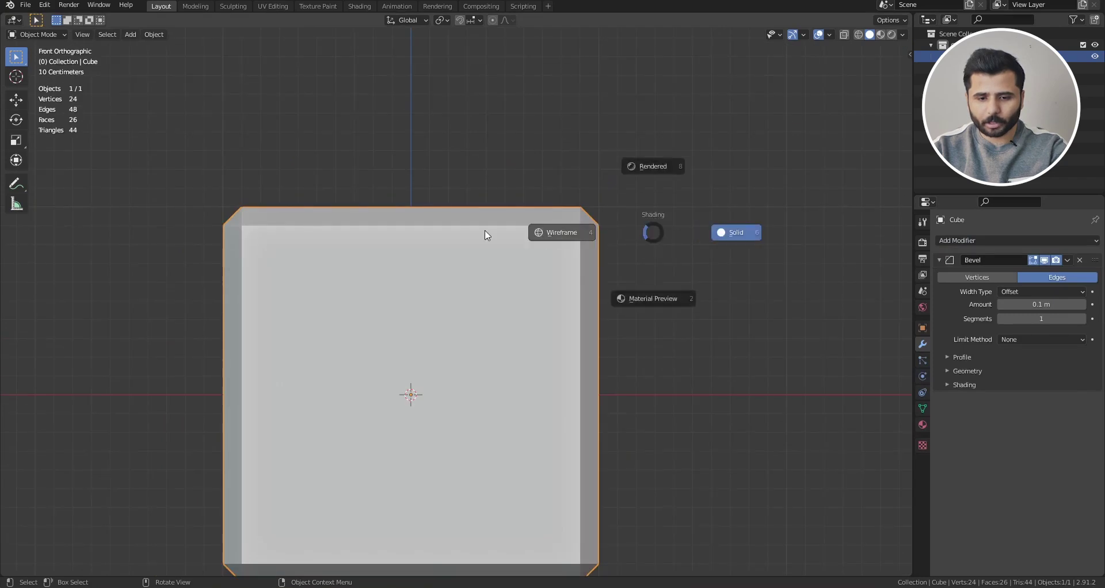
click(486, 233)
scroll(570, 216, up, 3)
scroll(586, 227, up, 1)
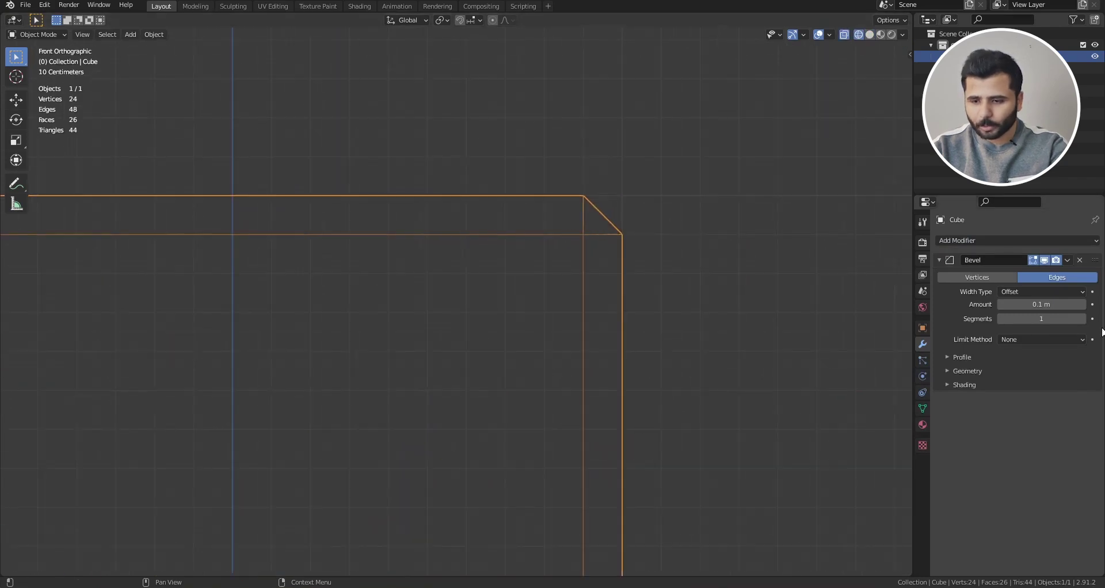
Set the new bevel to 18 segments and an amount of 0.185 m, and return to solid shading
click(1082, 319)
click(1082, 319)
click(1082, 320)
click(1082, 320)
click(1082, 320)
click(1081, 320)
click(1082, 320)
mouse_move(1058, 319)
mouse_down()
mouse_move(1072, 319)
mouse_move(1056, 304)
mouse_move(1070, 304)
mouse_up()
key(z)
click(483, 150)
scroll(901, 358, down, 1)
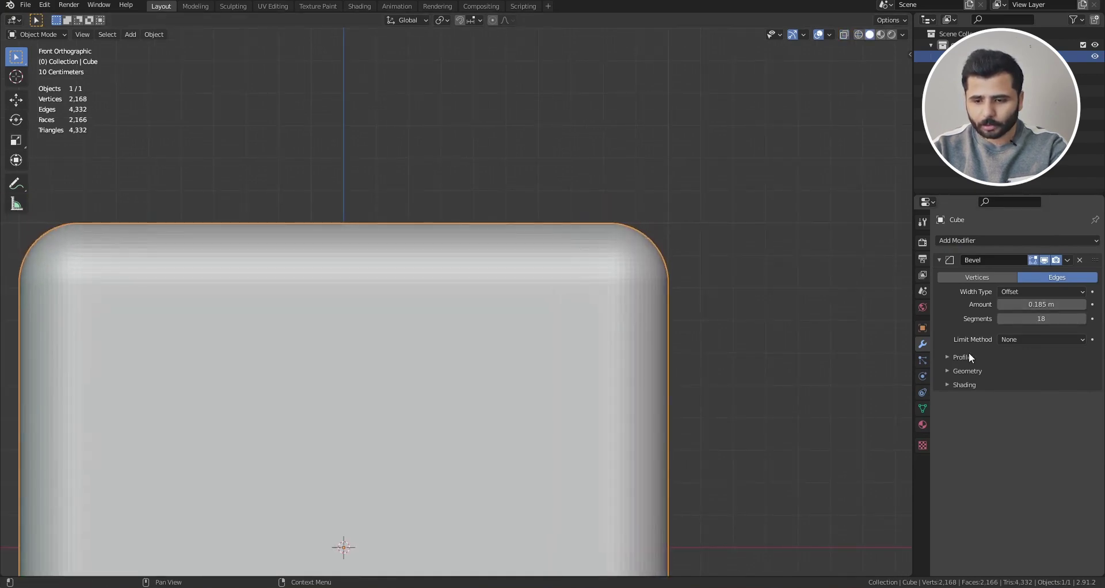
Switch the new bevel's profile to Custom and add a curve point at X 0.12857, Y 0.63571
click(964, 358)
click(1057, 374)
key(KP_Decimal)
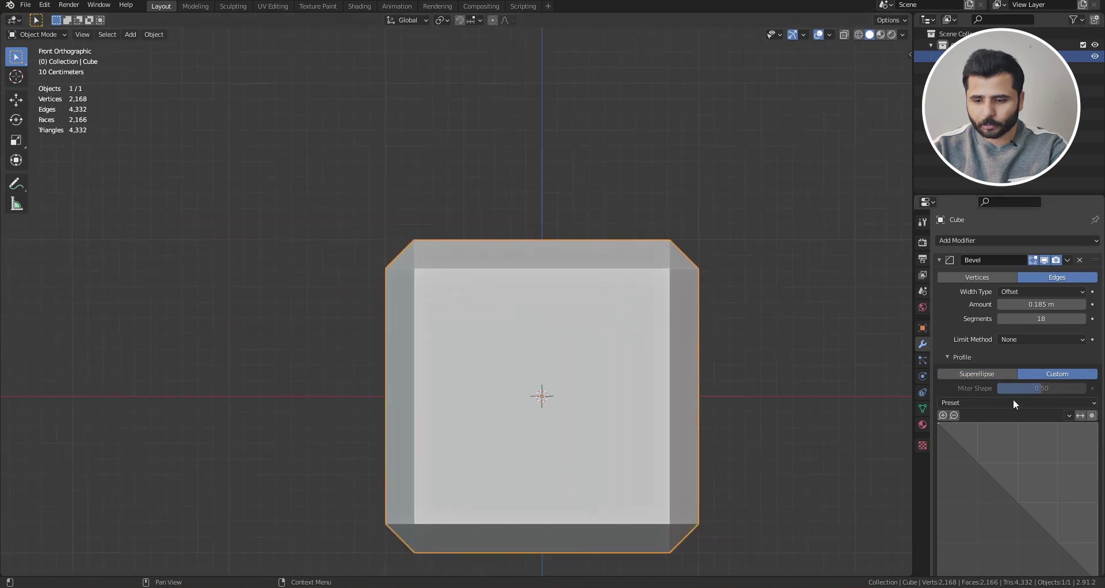
scroll(1013, 403, down, 3)
scroll(998, 427, up, 1)
drag(983, 427, 955, 436)
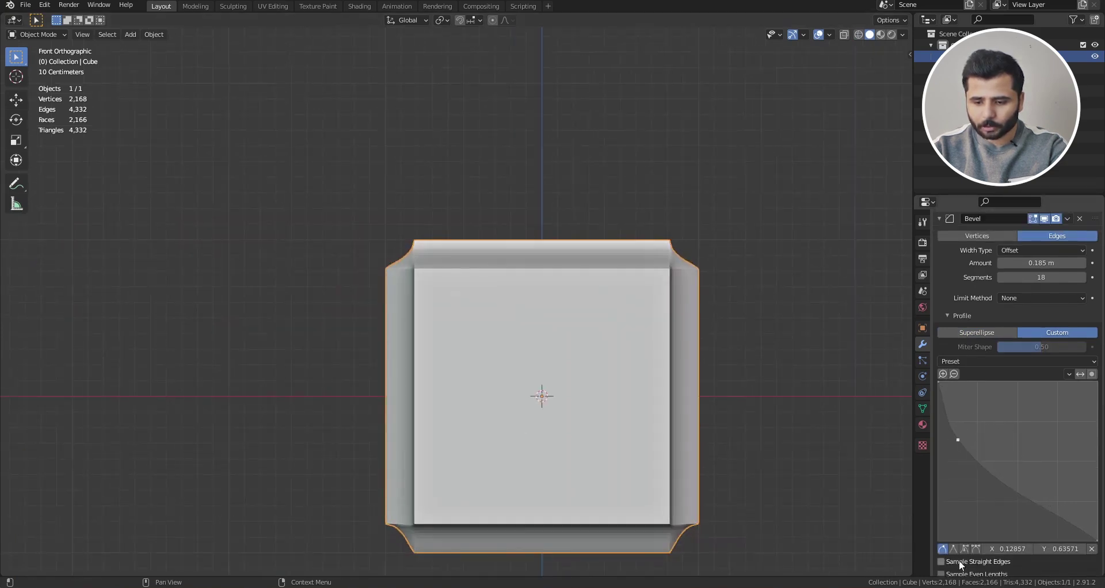
Give that profile point a vector handle and add a second curve point at X 0.55, Y 0.54286
click(956, 549)
scroll(789, 313, up, 5)
drag(1011, 479, 1025, 455)
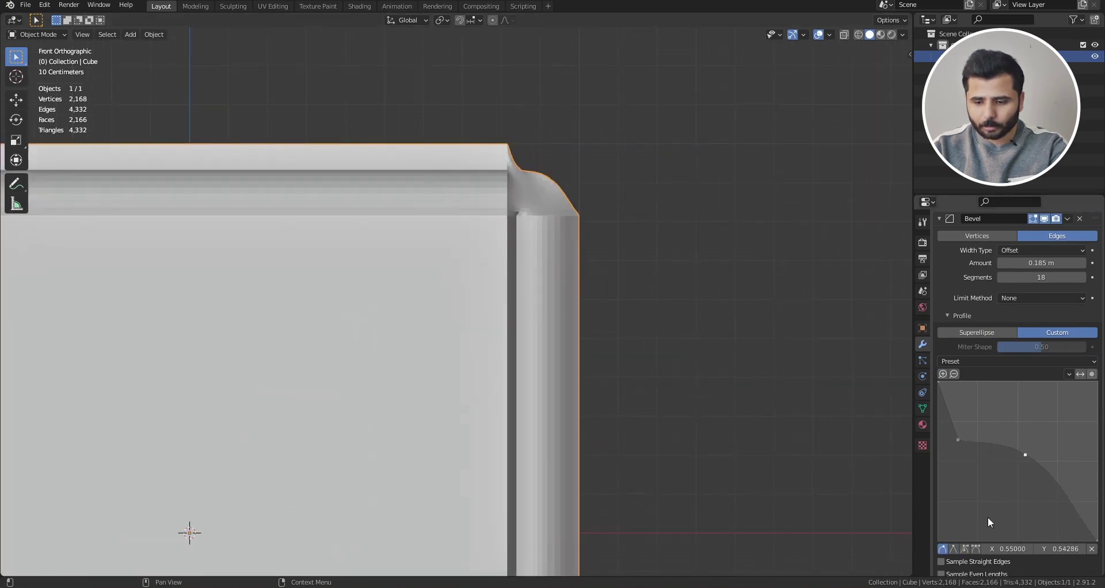
Give the second profile point a vector handle and add a third vector point at X 0.69643, Y 0.15357
click(955, 548)
drag(1065, 483, 1048, 516)
click(955, 548)
middle_drag(537, 271, 545, 174)
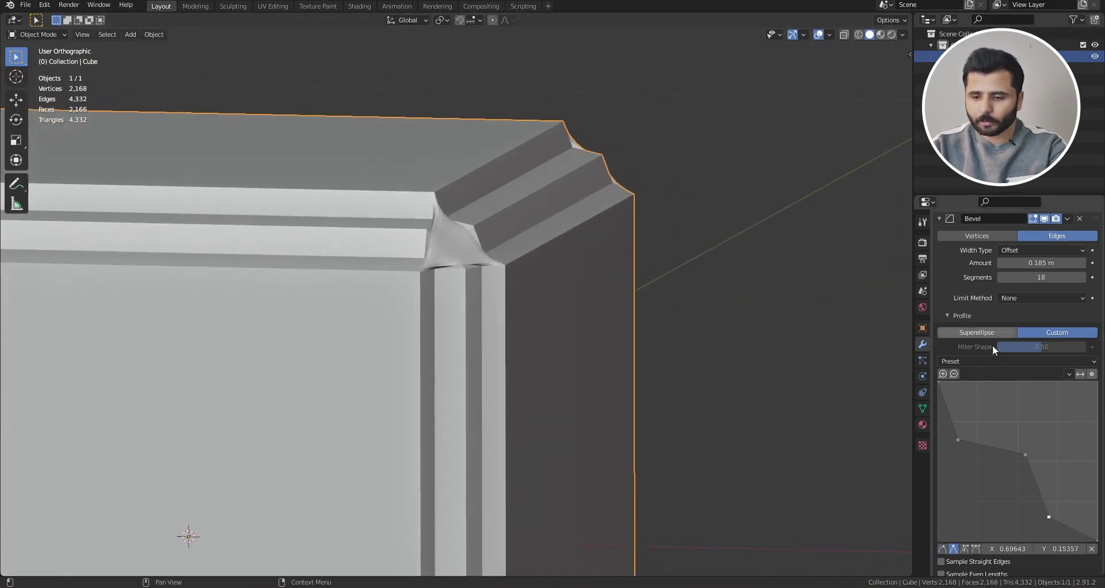
Toggle Sample Straight Edges and Sample Even Lengths on and off to compare their effect on the custom profile
scroll(1002, 357, down, 2)
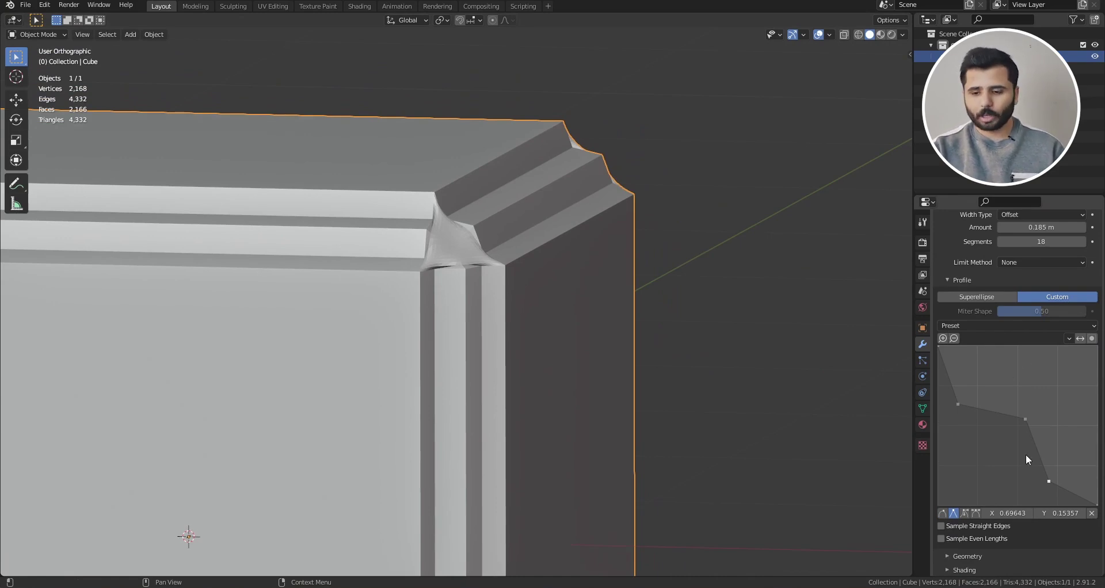
click(941, 524)
click(941, 525)
click(944, 526)
click(944, 526)
click(943, 538)
click(942, 539)
click(941, 538)
click(944, 539)
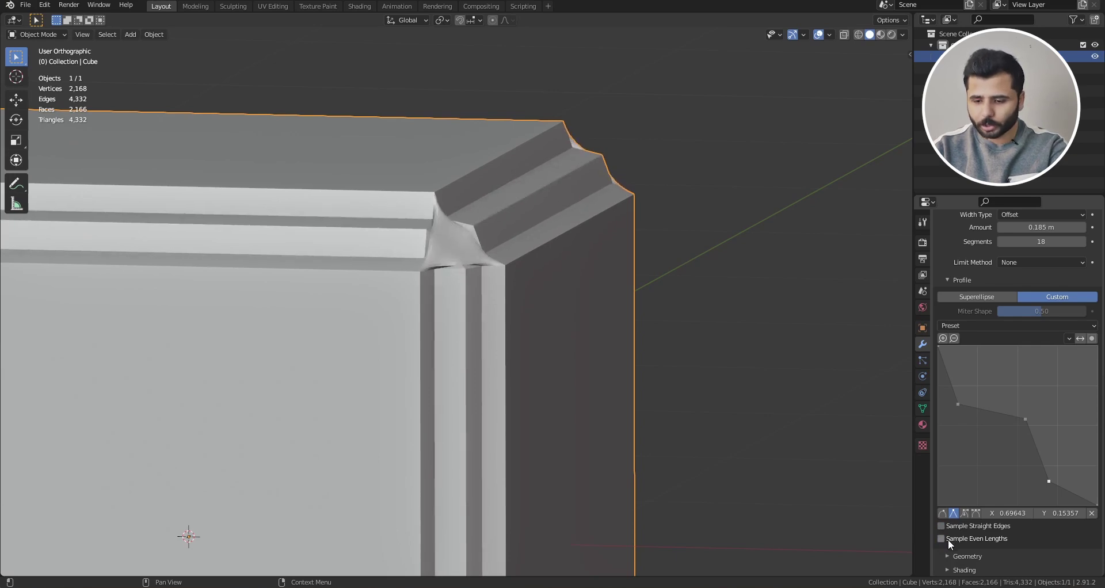
Try the Arc outer miter in the bevel's geometry options and undo it
scroll(967, 564, down, 4)
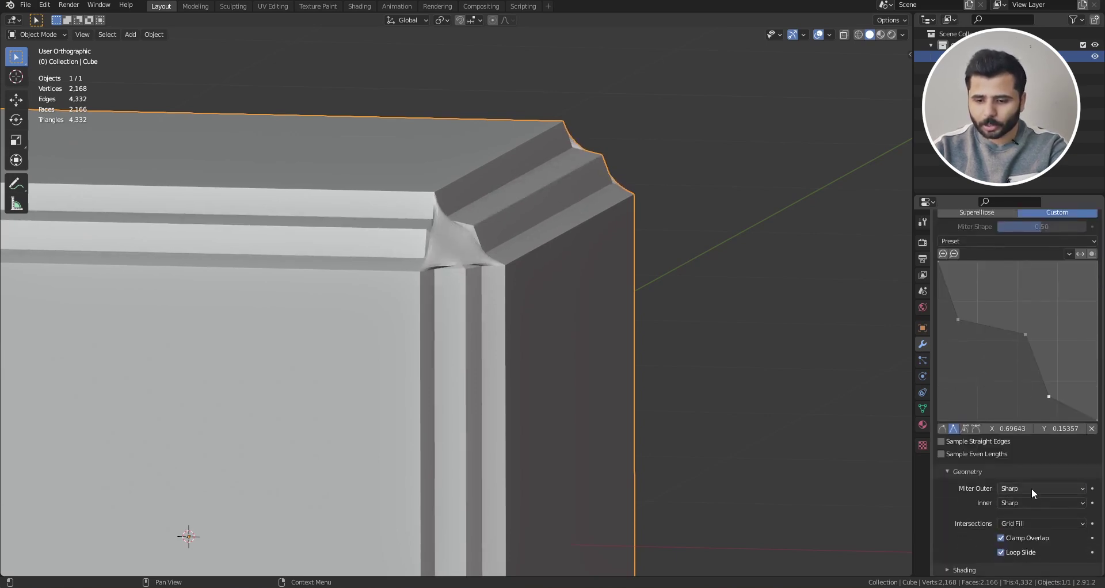
click(1031, 489)
click(1010, 525)
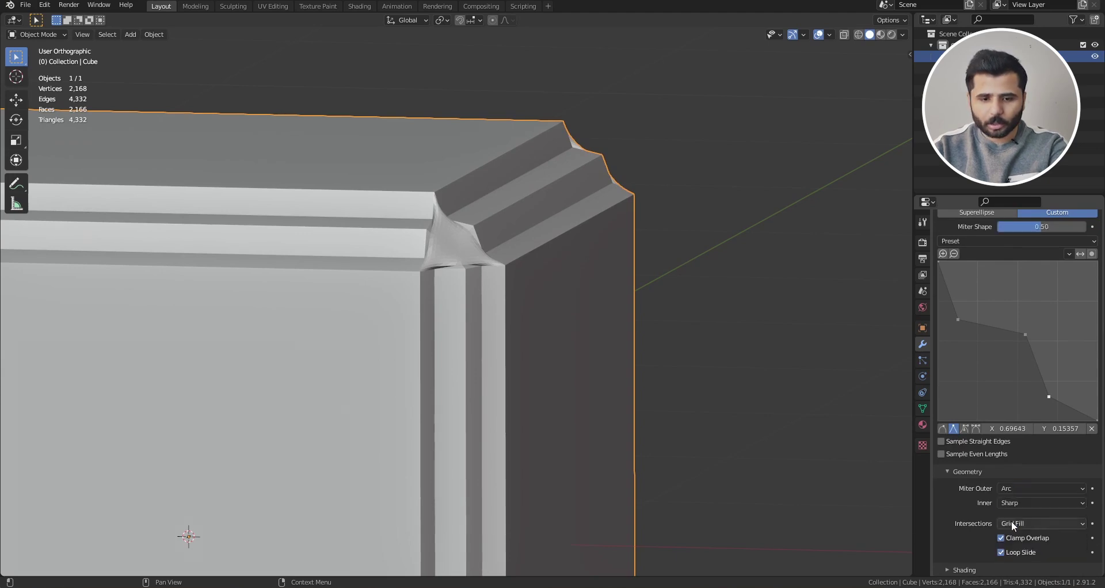
key(ctrl+z)
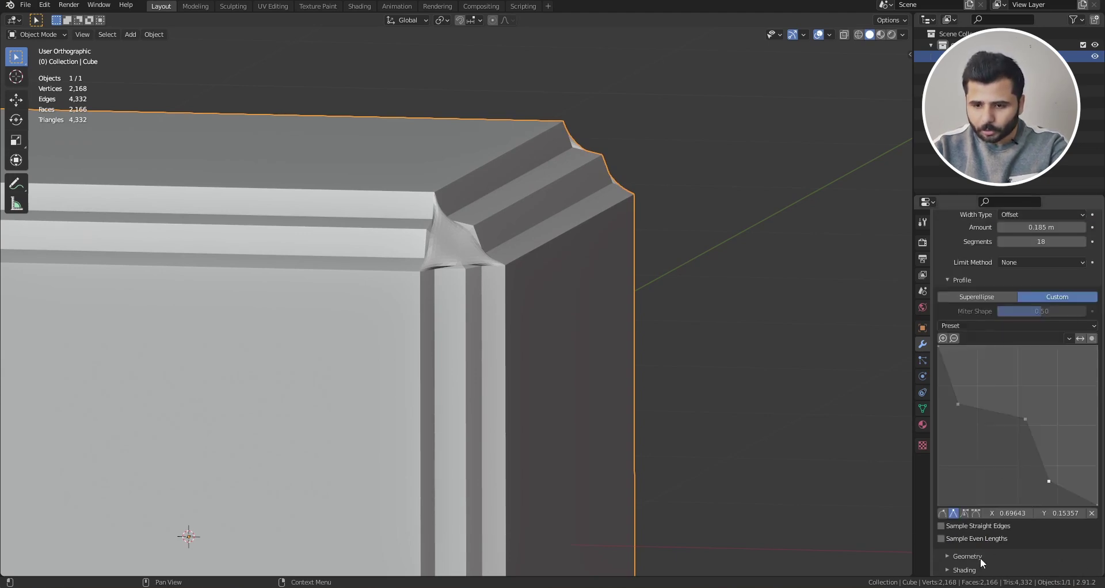
Switch the bevel's profile back to Superellipse and open its Geometry options
click(968, 284)
click(978, 371)
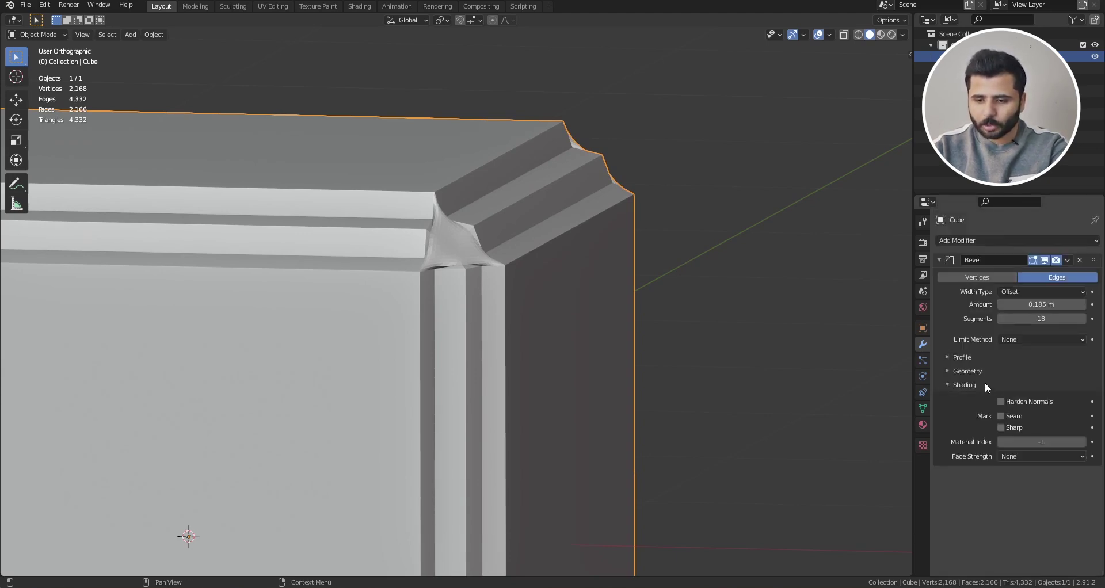
key(Tab)
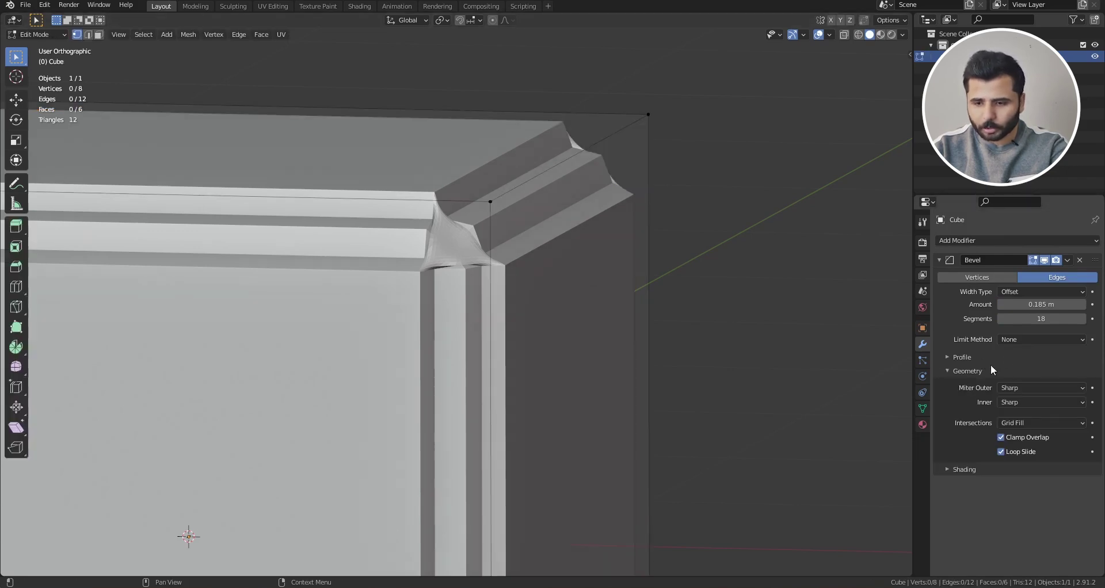
click(962, 358)
click(986, 370)
click(963, 358)
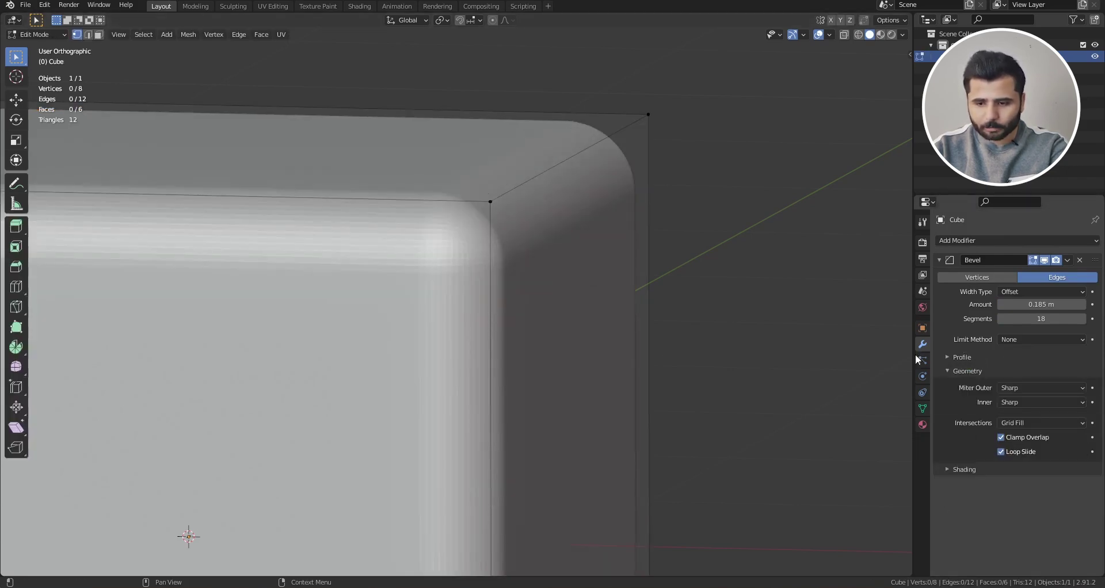
key(Tab)
Try the Patch and Arc outer miters on the cube's bevel and return the setting to Sharp
click(1028, 387)
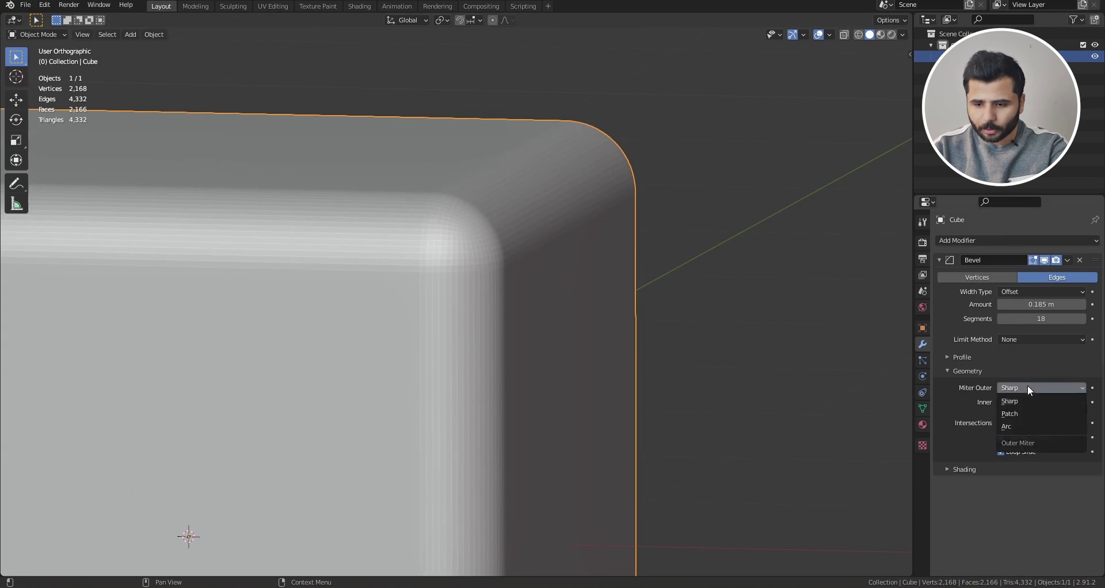
click(1020, 411)
click(1024, 389)
click(1020, 425)
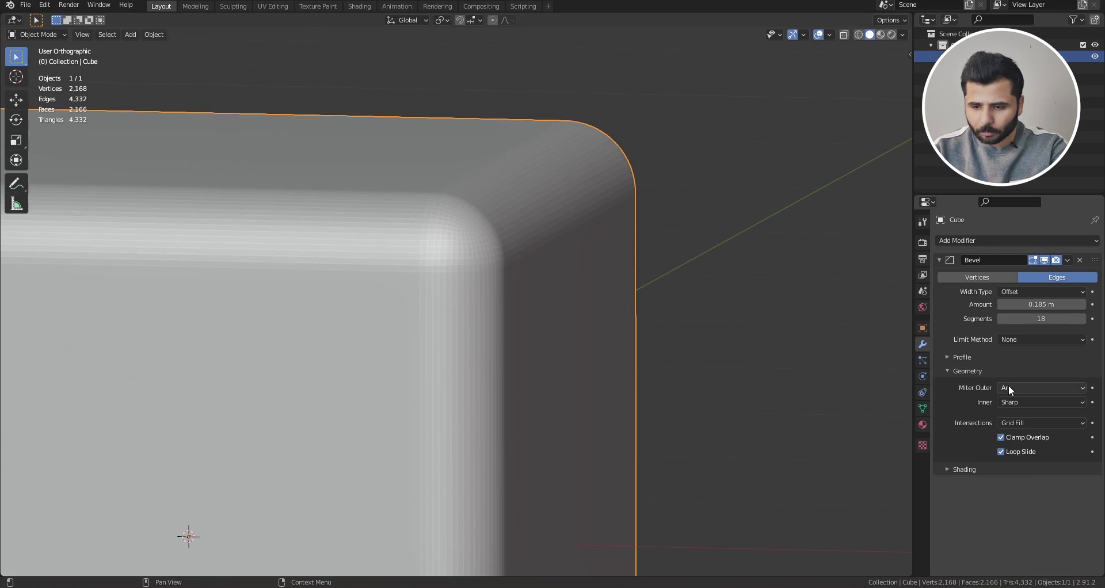
click(1013, 386)
click(1013, 402)
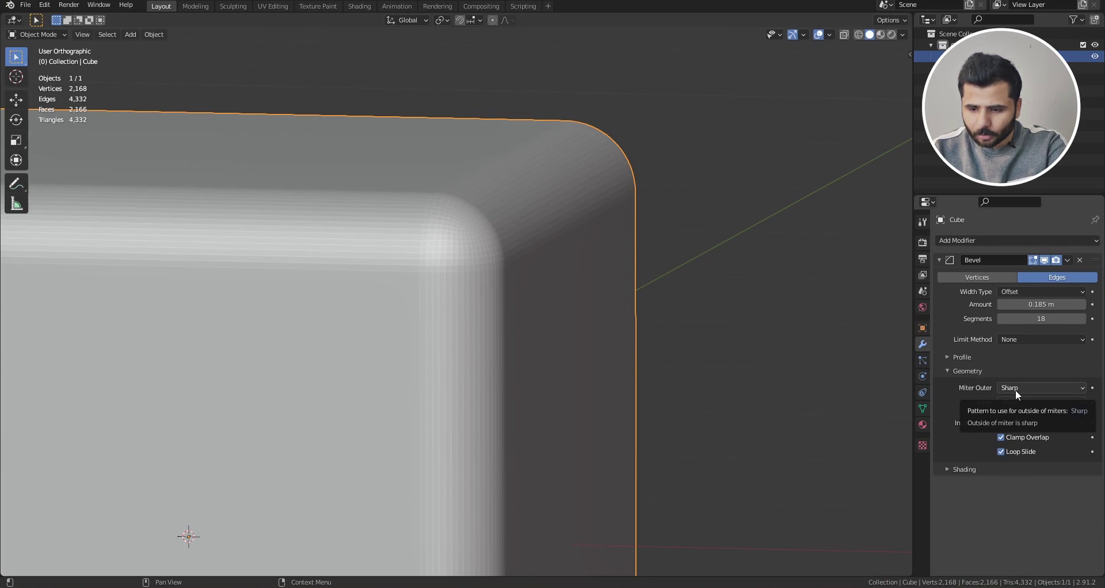
Enter Edit Mode, try the Arc outer miter on the cube once more and set it back to Sharp
key(Tab)
scroll(583, 220, down, 3)
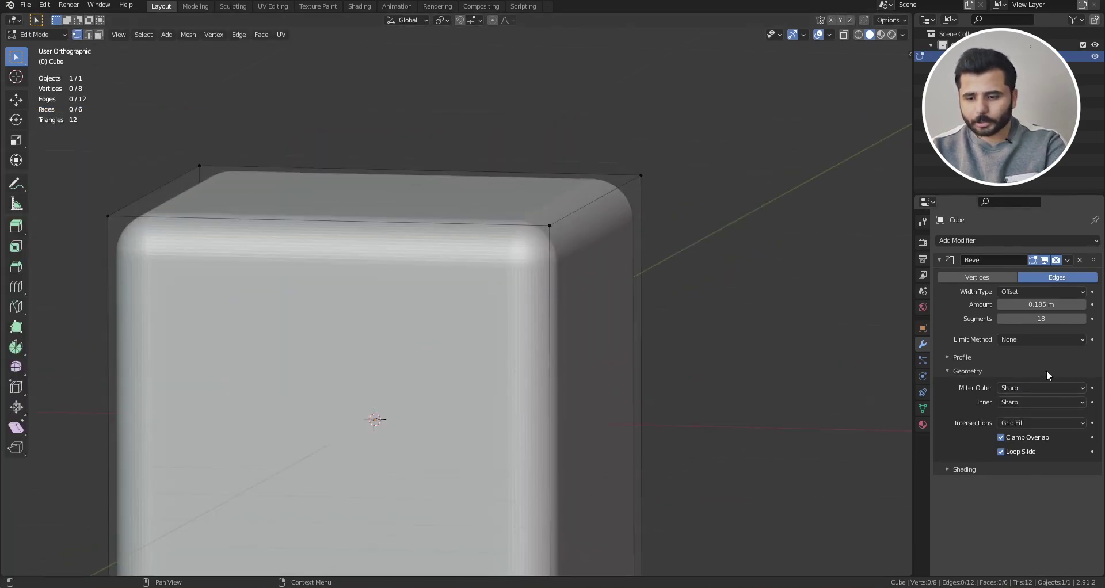
click(1034, 386)
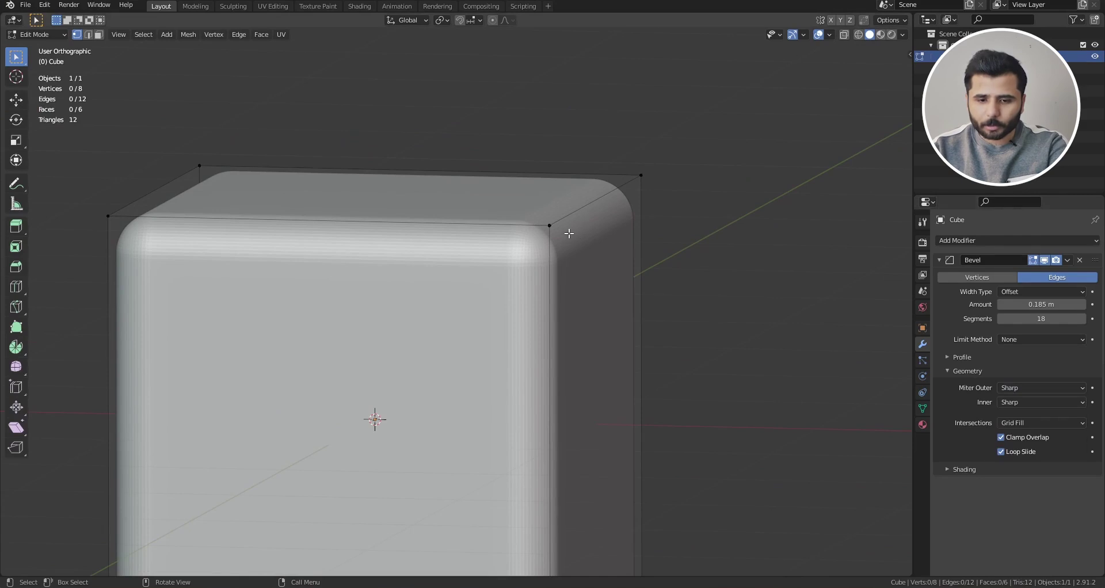
click(1020, 388)
click(1023, 426)
click(1027, 384)
click(1019, 400)
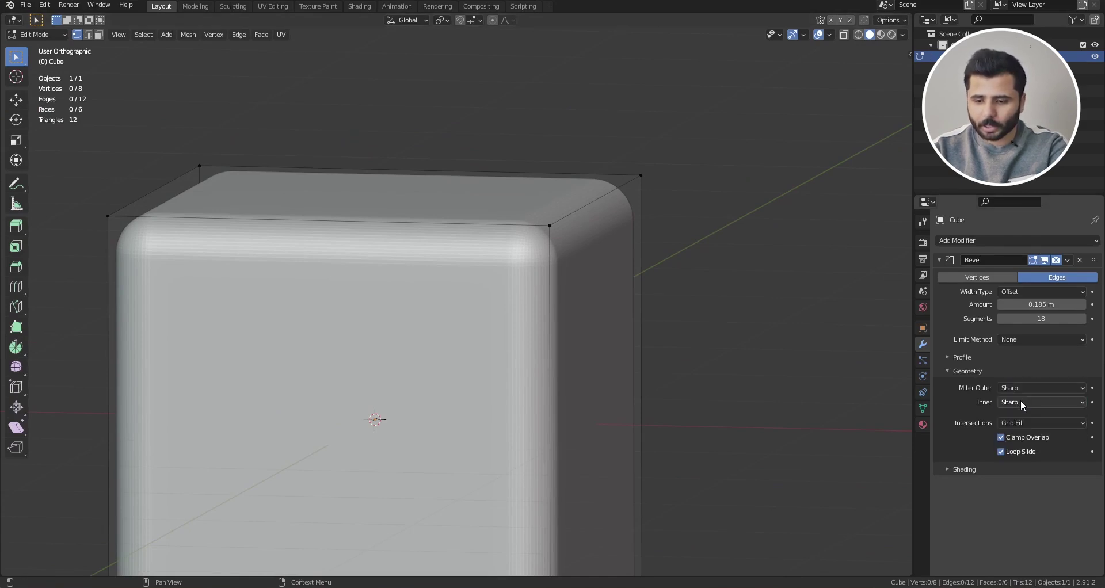
Set the bevel's intersections to Cutoff and examine the cube's front corner up close
click(1036, 422)
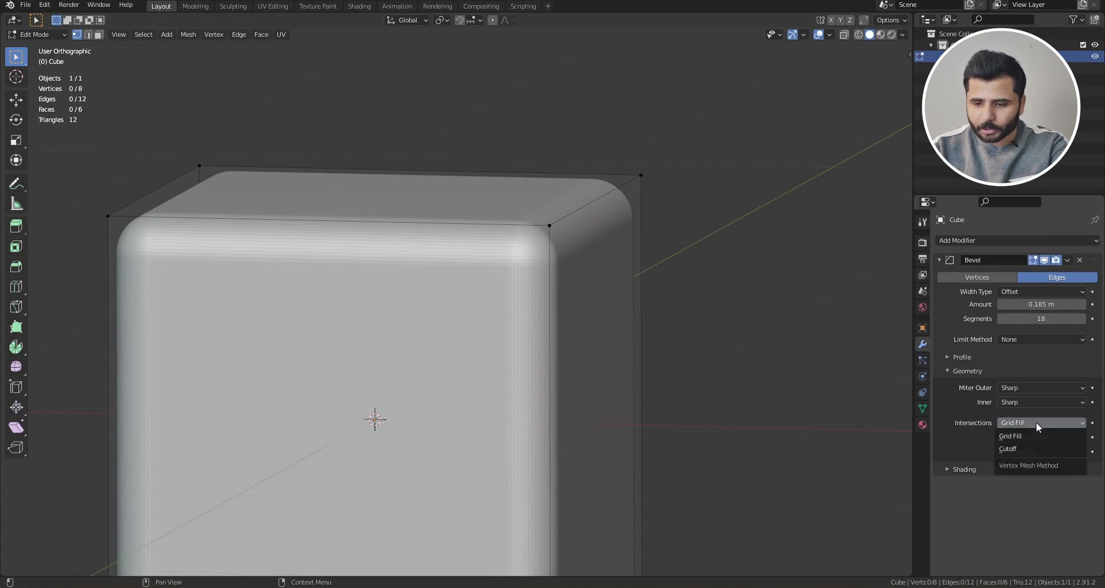
click(1029, 446)
scroll(576, 228, up, 6)
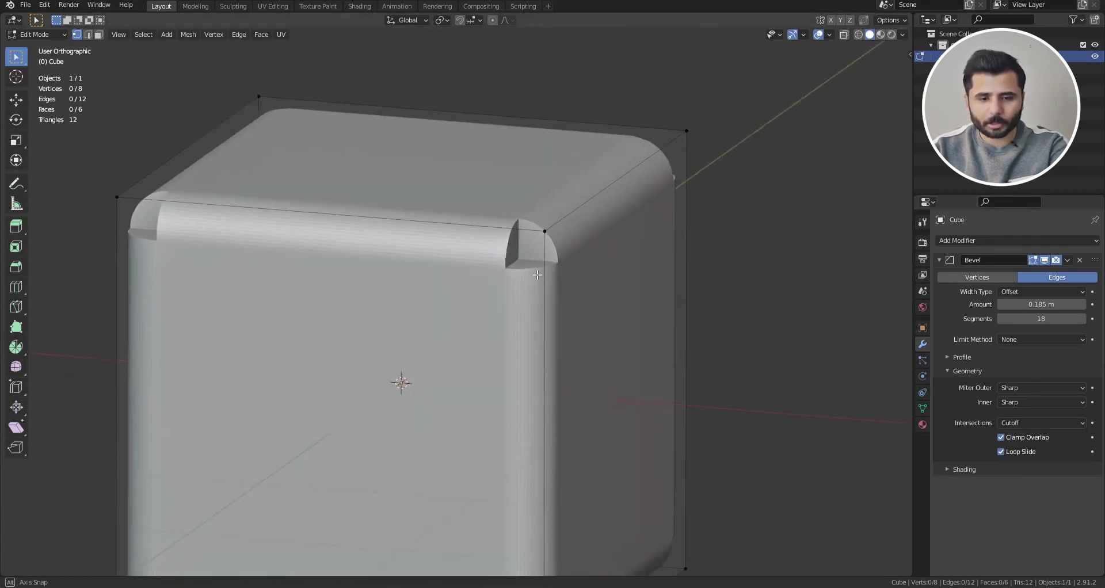
scroll(548, 271, down, 1)
click(547, 251)
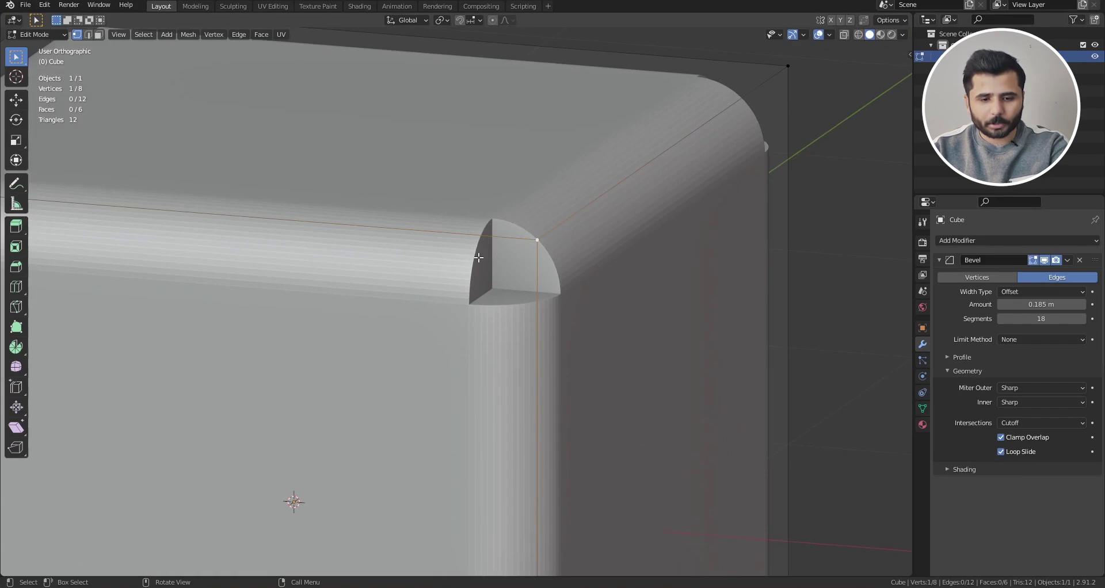
scroll(513, 265, down, 5)
scroll(514, 266, up, 3)
middle_drag(514, 266, 506, 277)
Set the bevel's intersections back to Grid Fill in Object Mode and open the Shading options to try the Sharp mark
click(1030, 423)
click(1021, 432)
key(Tab)
scroll(609, 321, down, 4)
scroll(604, 305, up, 4)
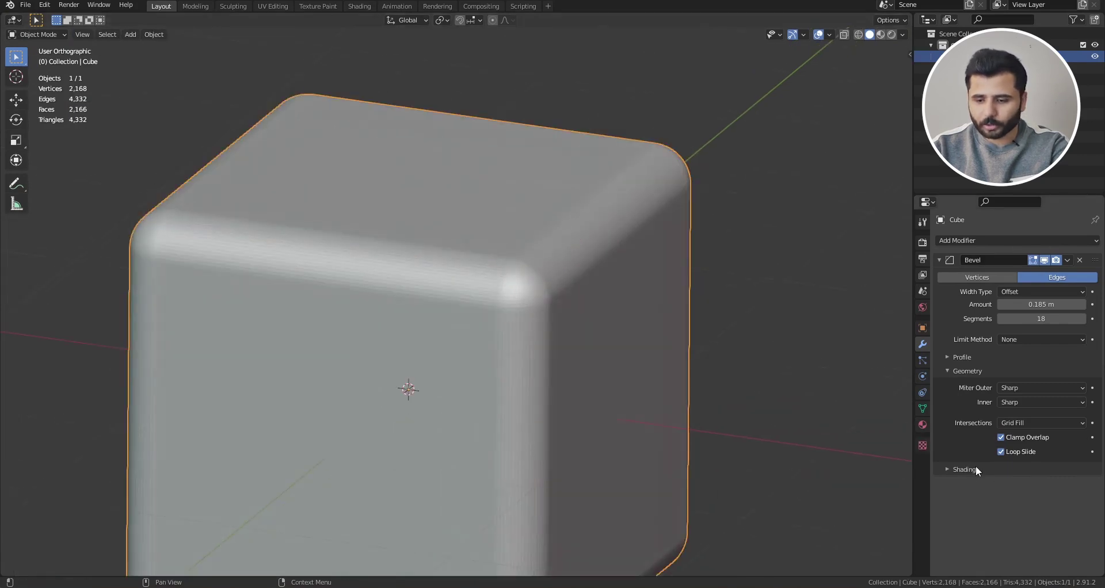
click(977, 470)
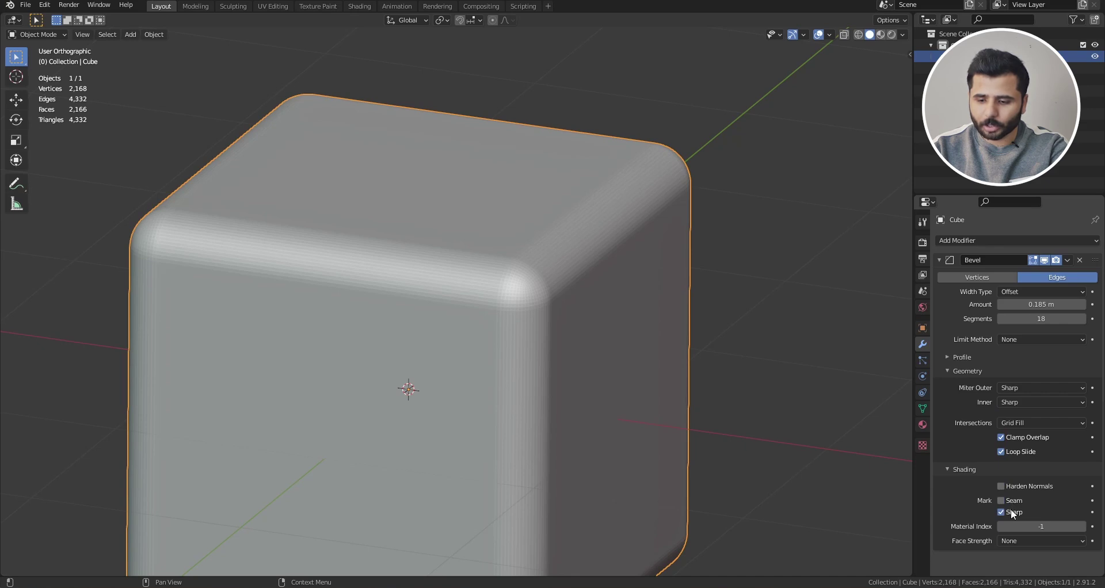
scroll(572, 332, down, 2)
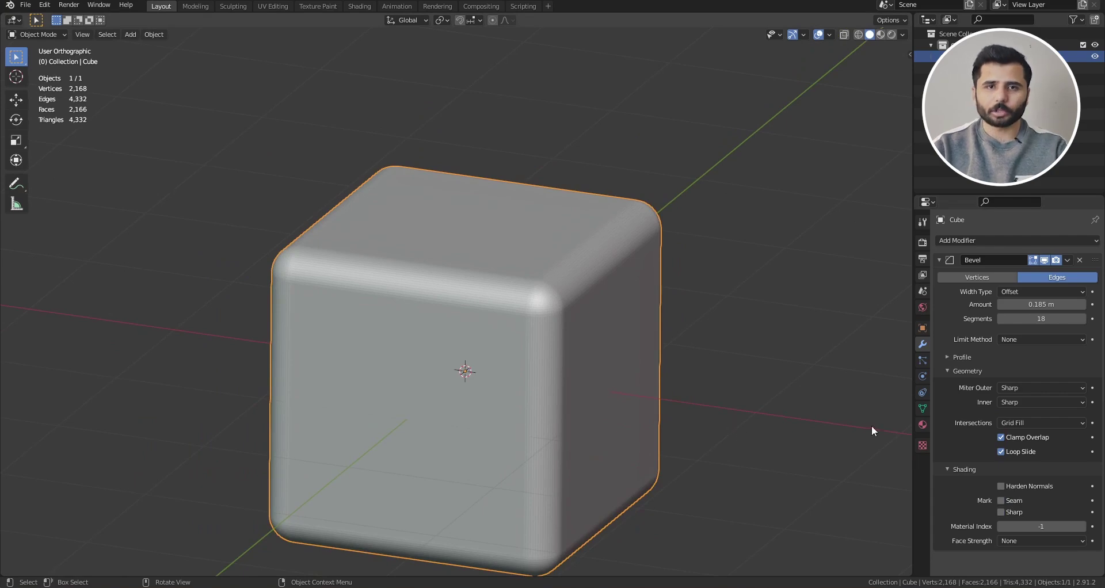
Remove the Bevel modifier from the cube and add a Boolean modifier
click(1079, 260)
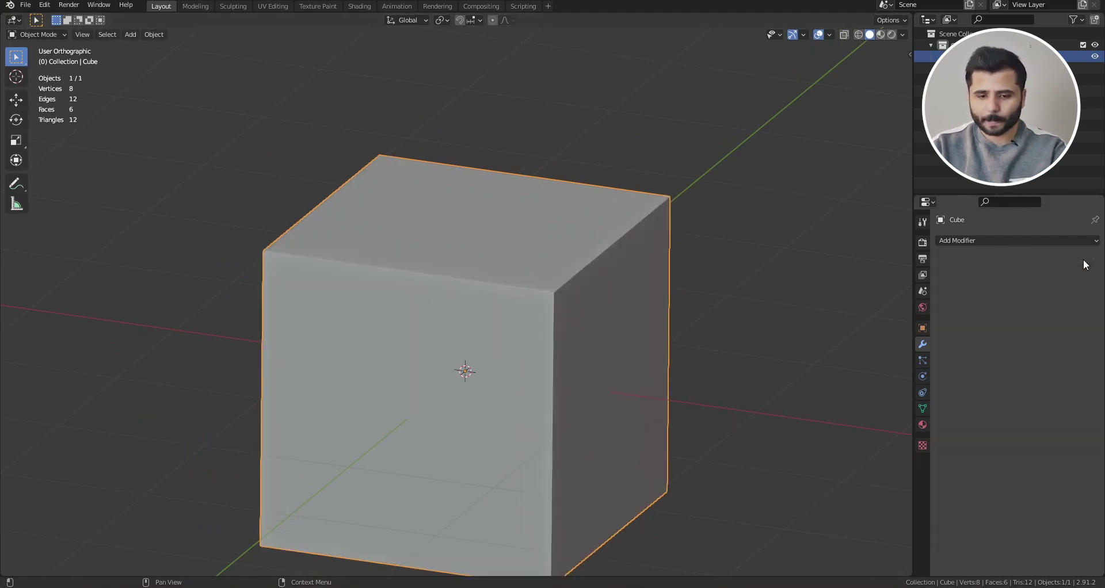
click(1040, 242)
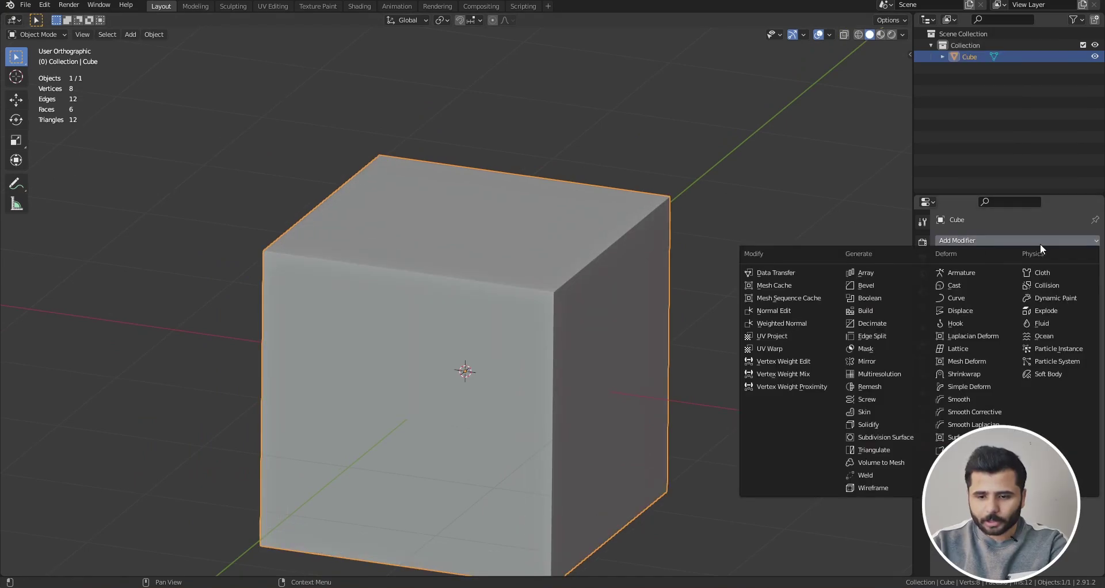
click(907, 296)
Show the cube in front wireframe view and deselect it
key(KP_1)
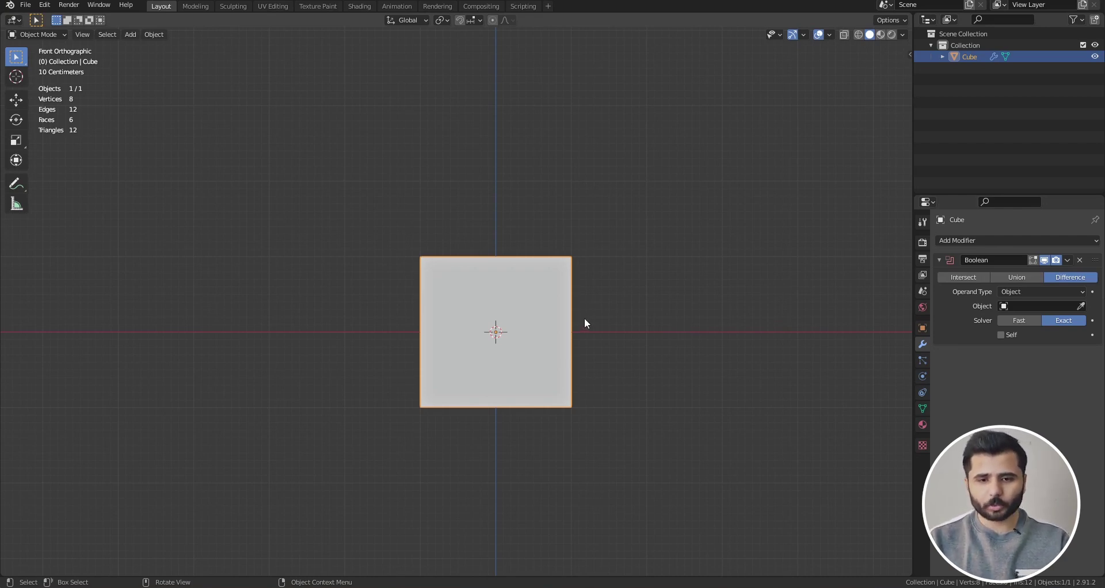
scroll(517, 203, down, 4)
key(z)
click(541, 245)
scroll(618, 246, up, 3)
click(477, 141)
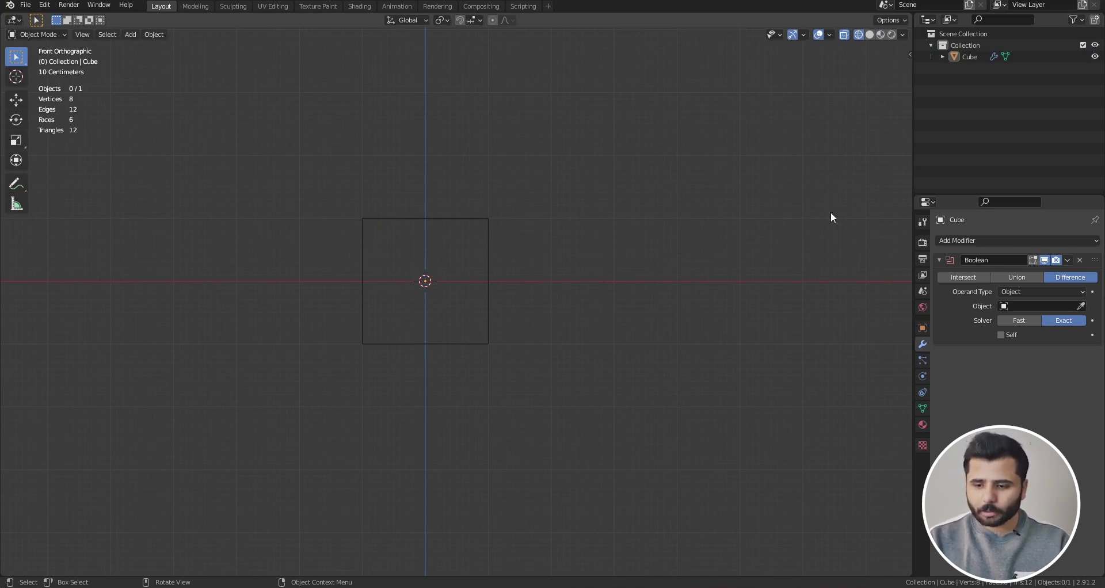
Try the Boolean modifier's Intersect operation and set it back to Difference
click(943, 275)
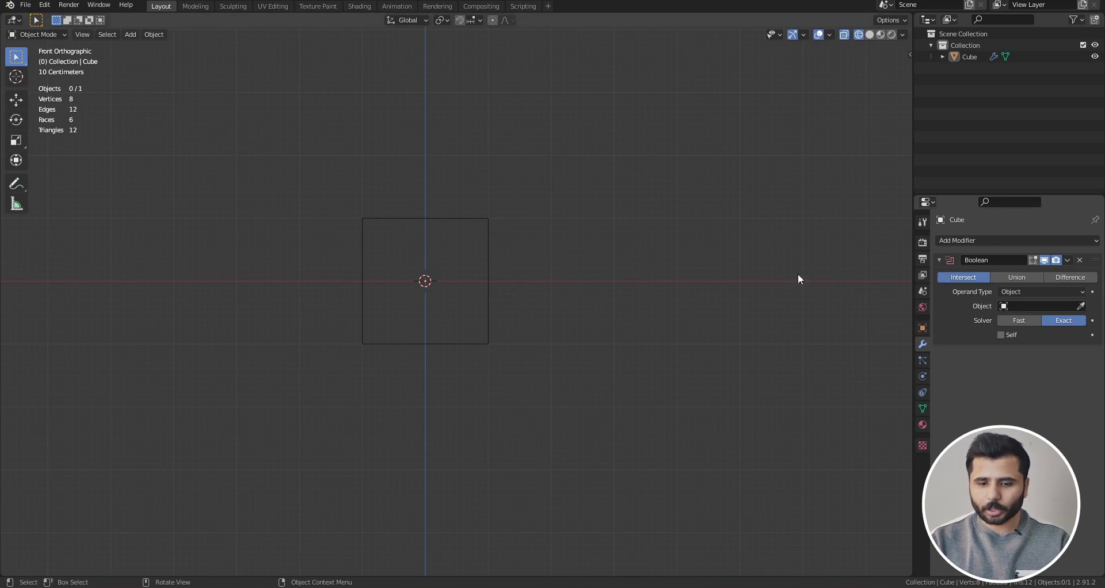
click(436, 227)
click(546, 219)
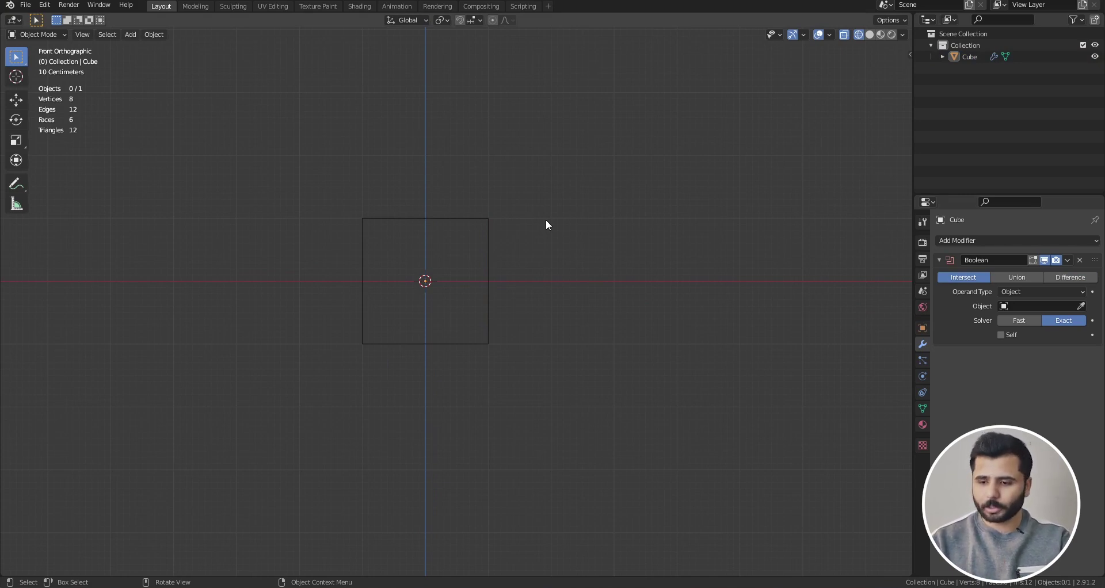
click(1062, 277)
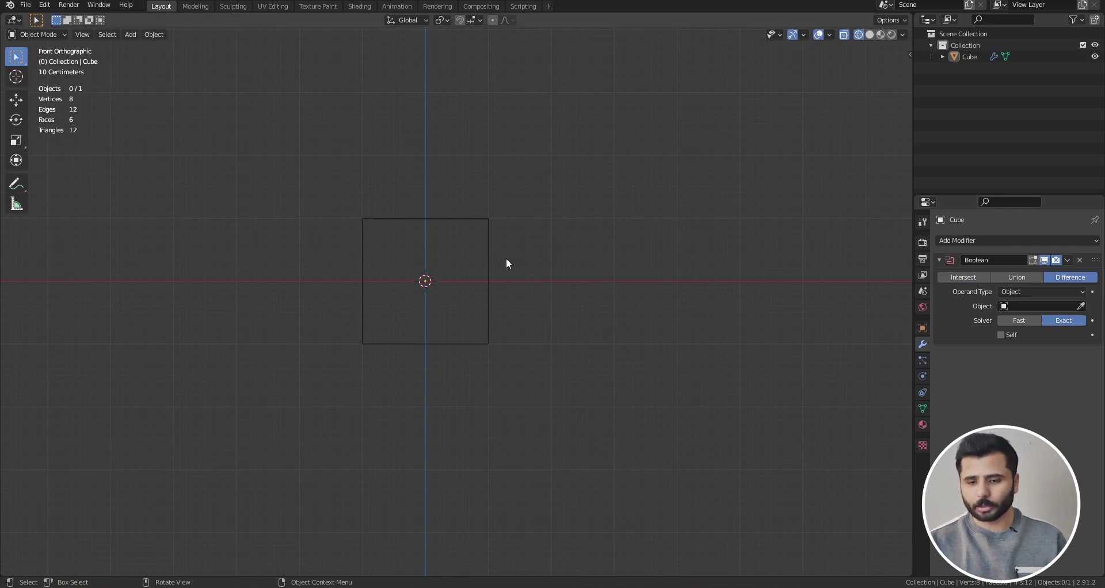
Duplicate the cube and place the copy diagonally up and to the right, overlapping the original's upper-right corner
click(443, 227)
key(shift+d)
scroll(440, 225, down, 4)
scroll(444, 247, up, 3)
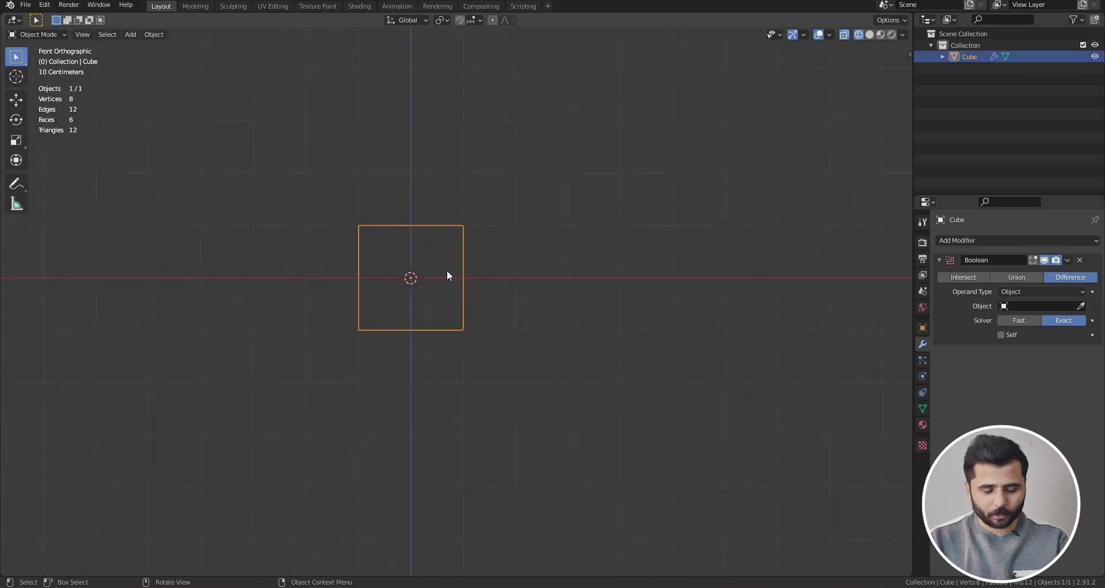
click(578, 205)
scroll(483, 207, up, 4)
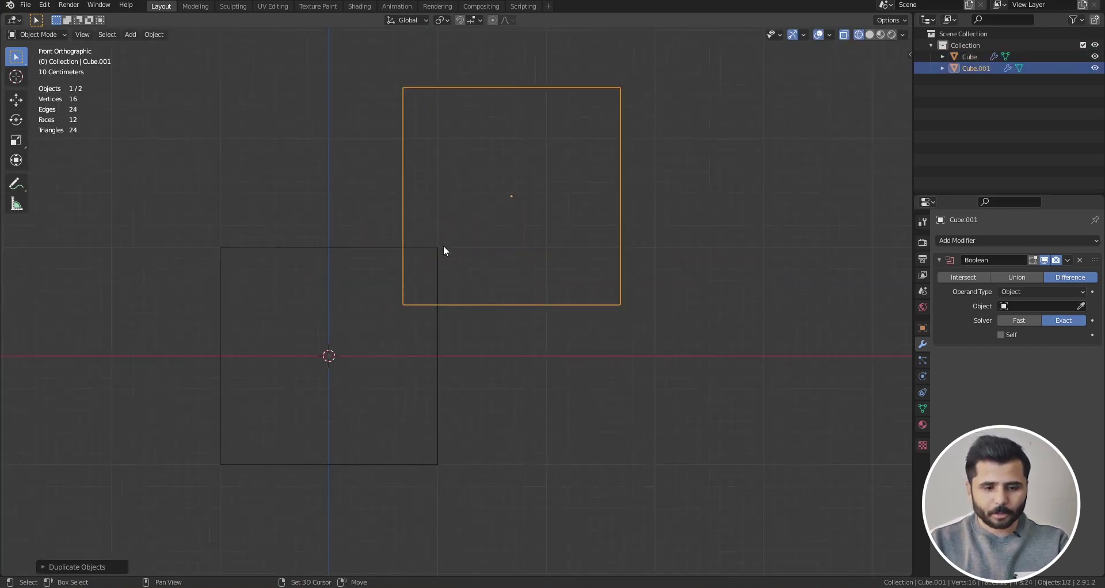
Set Cube as the Boolean object of Cube.001 and view the cut in solid shading
click(1036, 306)
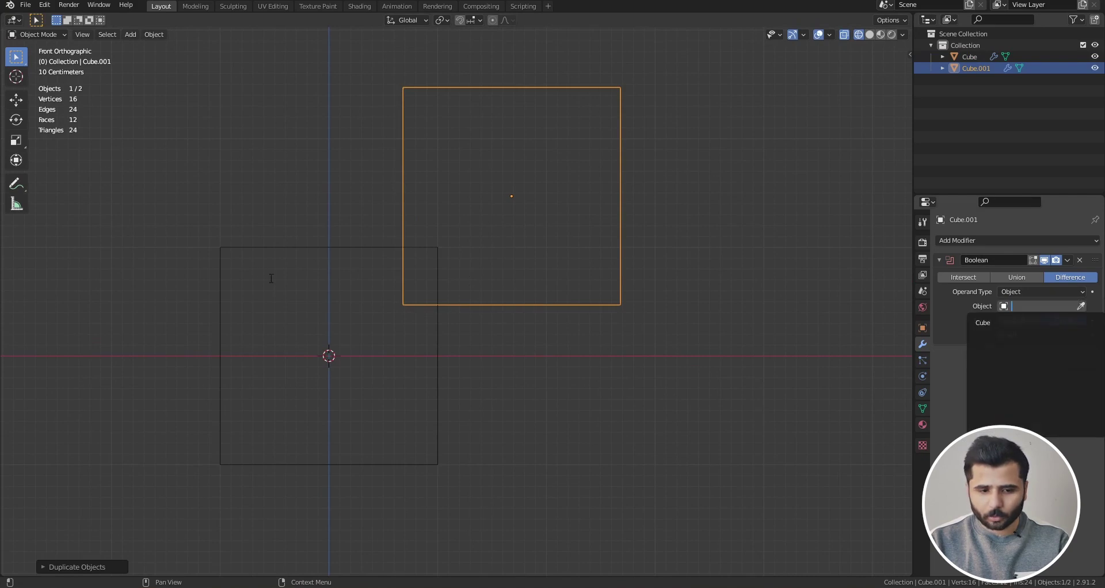
click(983, 323)
key(z)
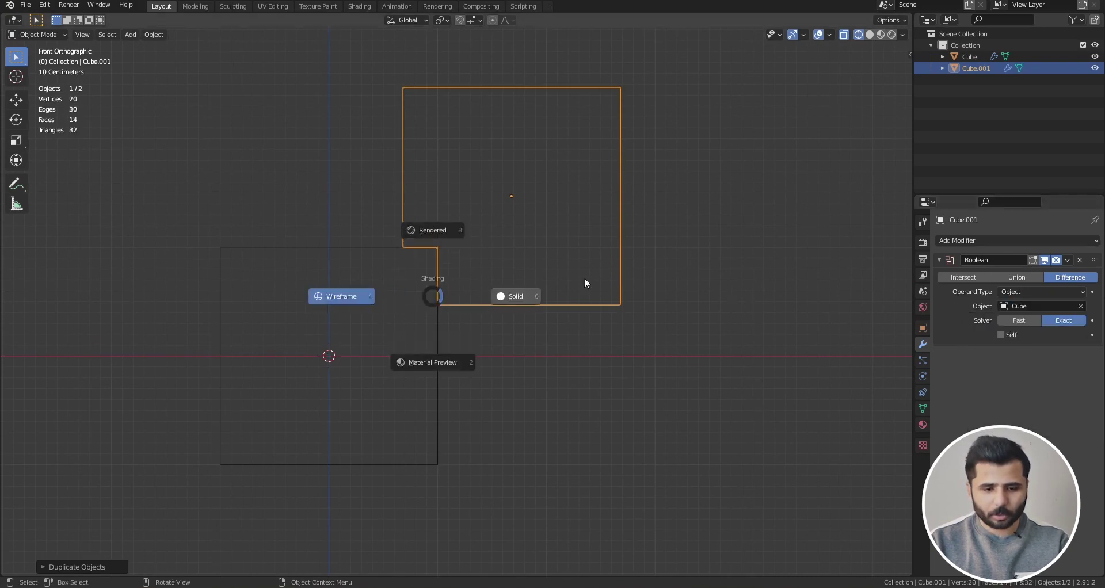
click(585, 277)
middle_drag(585, 278, 476, 298)
Switch Cube.001's Boolean operation to Union and hide the original cube
click(1016, 277)
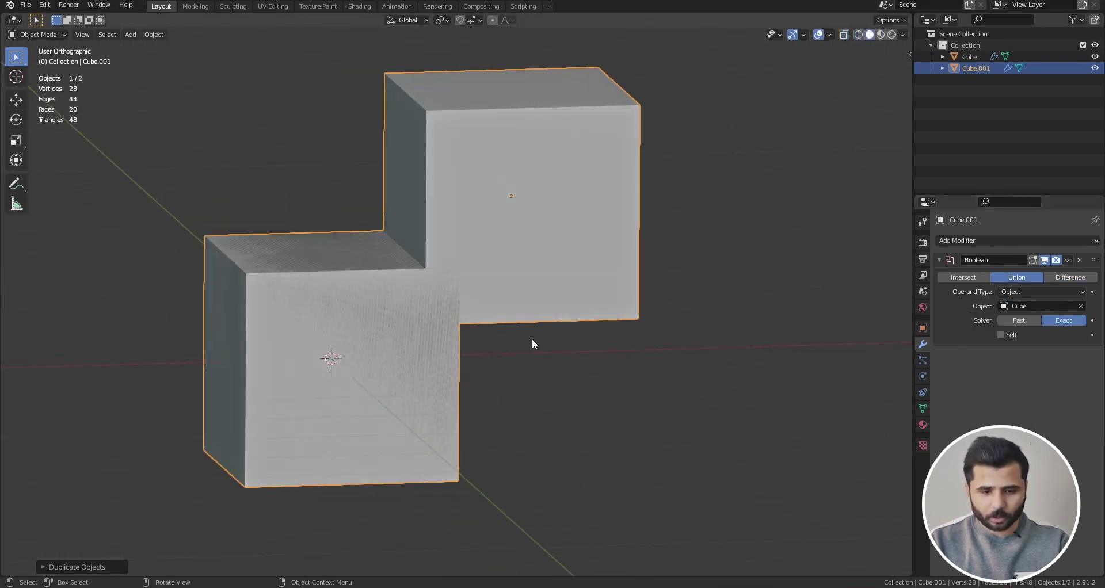
key(KP_1)
key(z)
click(251, 263)
click(430, 254)
key(h)
click(413, 257)
middle_drag(414, 257, 475, 289)
Show the union in solid shading and apply the Boolean modifier to Cube.001
key(z)
click(625, 294)
key(KP_1)
scroll(458, 284, up, 3)
scroll(488, 282, down, 3)
middle_drag(489, 282, 516, 274)
key(ctrl+a)
In Edit Mode, box-select part of the joined mesh with see-through display and delete it to expose the interior
key(Tab)
scroll(474, 302, up, 1)
middle_drag(474, 302, 508, 324)
key(shift+z)
key(alt+a)
key(KP_1)
drag(693, 60, 540, 392)
key(x)
click(655, 234)
key(alt+z)
middle_drag(711, 232, 437, 290)
Return to Object Mode and examine the opened interior of the joined mesh from several angles and in front wireframe view
key(Tab)
scroll(432, 287, down, 4)
middle_drag(582, 223, 565, 229)
scroll(565, 228, up, 6)
middle_drag(500, 250, 486, 230)
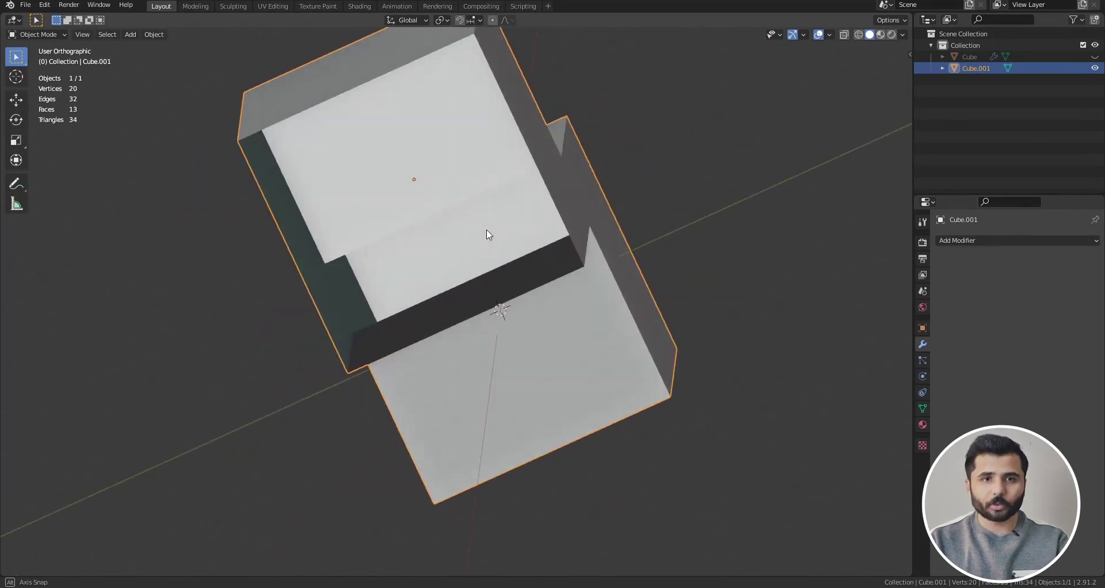
scroll(486, 229, down, 5)
key(grave)
click(460, 219)
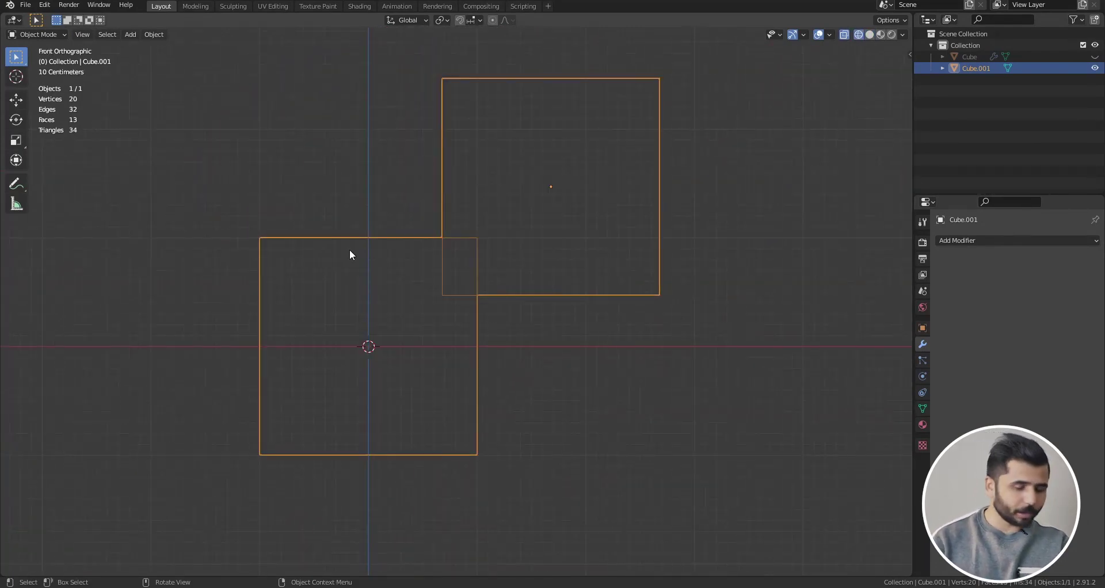
Undo the Edit Mode deletion and the applied Boolean modifier on the joined mesh
key(ctrl+z)
key(ctrl+z)
key(ctrl+z)
key(ctrl+z)
key(ctrl+z)
key(ctrl+z)
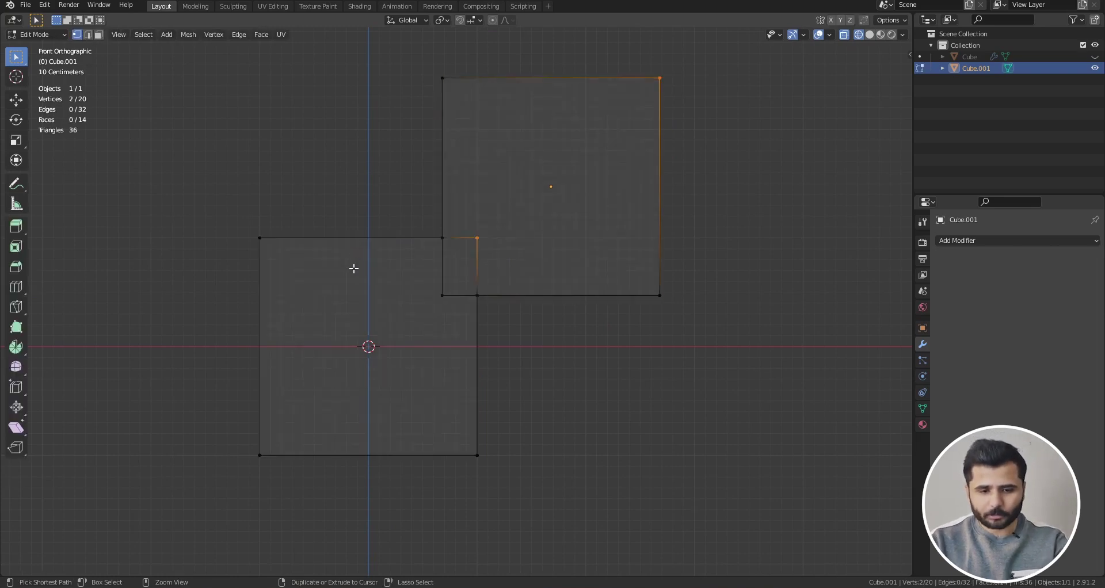
key(ctrl+z)
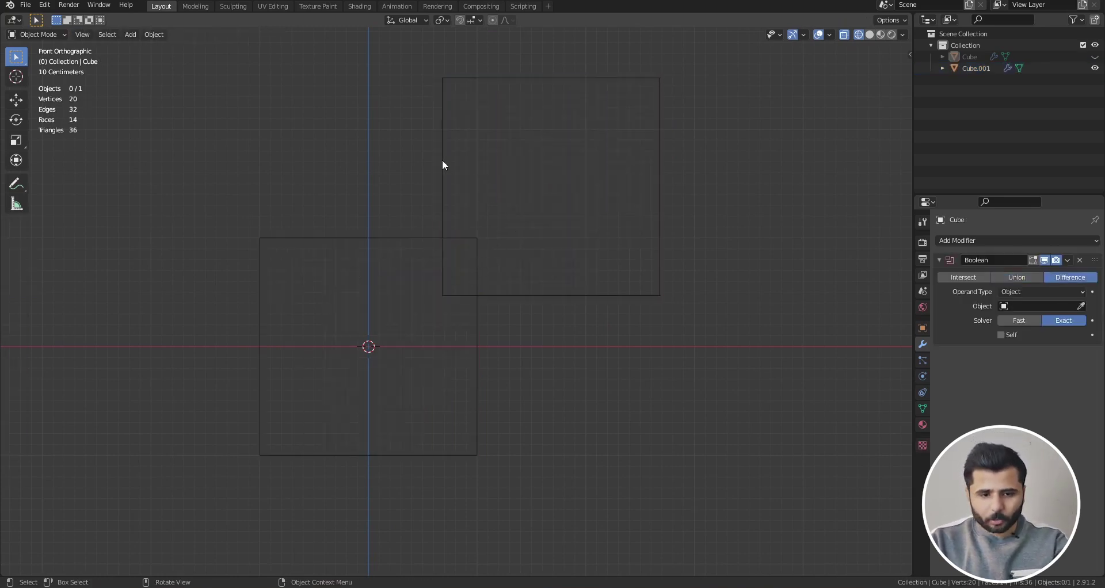
Delete all visible objects and add a new mesh cube at the scene origin
key(a)
key(Delete)
key(shift+a)
mouse_move(460, 138)
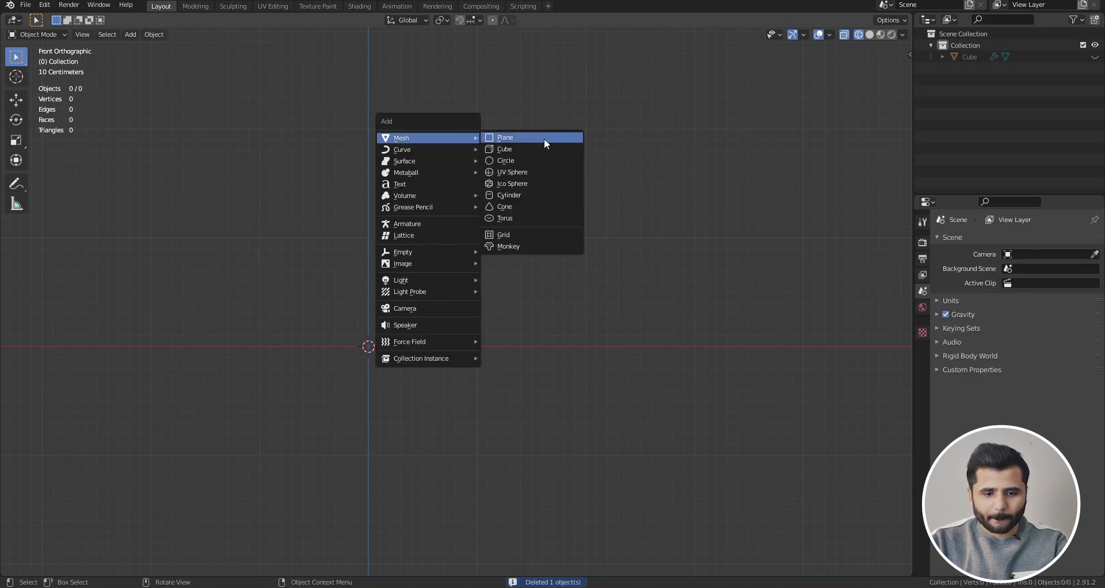
click(513, 148)
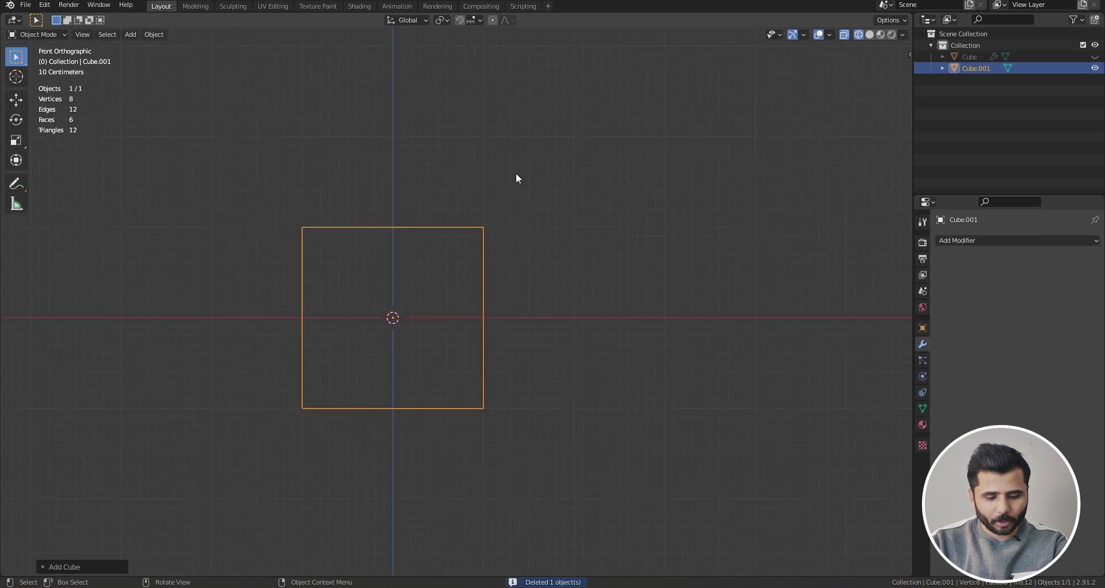
Duplicate the new cube and move the copy upward along the Z axis
key(shift+d)
key(z)
click(465, 43)
scroll(520, 229, down, 5)
scroll(506, 161, up, 4)
Scale the upper copy into a narrow, tall column overlapping the cube below, and show it in solid shading
key(s)
key(x)
click(452, 194)
key(s)
key(z)
click(461, 280)
key(alt+z)
middle_drag(461, 280, 547, 384)
key(KP_1)
Duplicate the column in place and move the copy upward in front view
key(shift+d)
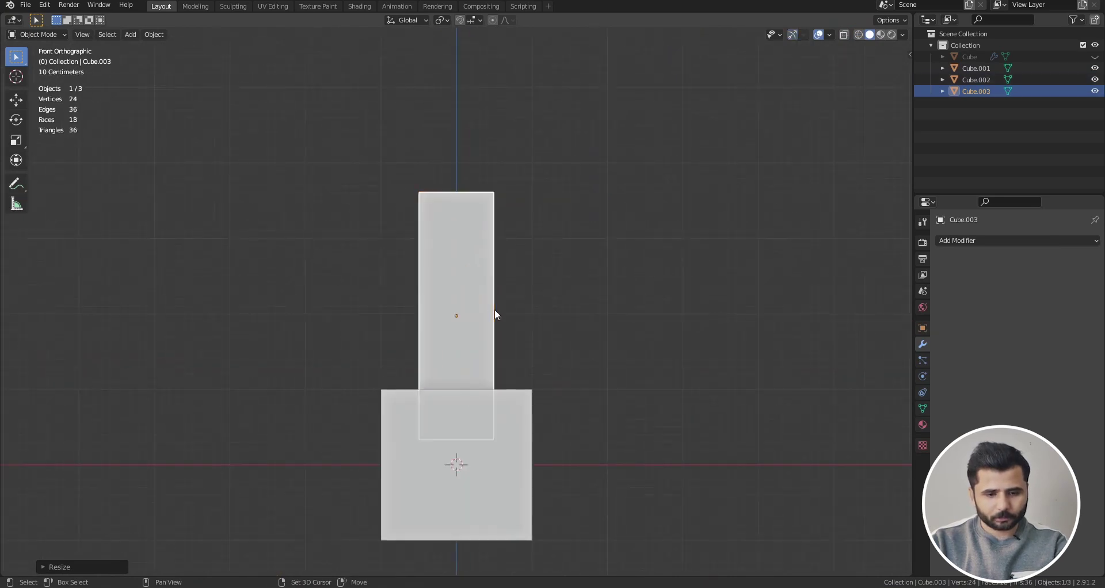
right_click(495, 309)
scroll(486, 348, down, 4)
key(g)
click(501, 230)
scroll(516, 199, up, 3)
Flatten the copy along Z and enlarge it into a wide, thin slab above the column
key(s)
key(z)
click(470, 261)
key(s)
click(559, 255)
key(g)
key(z)
click(563, 294)
key(s)
key(z)
click(494, 280)
Lower the slab along Z so it crosses the column just below its upper end
key(g)
key(z)
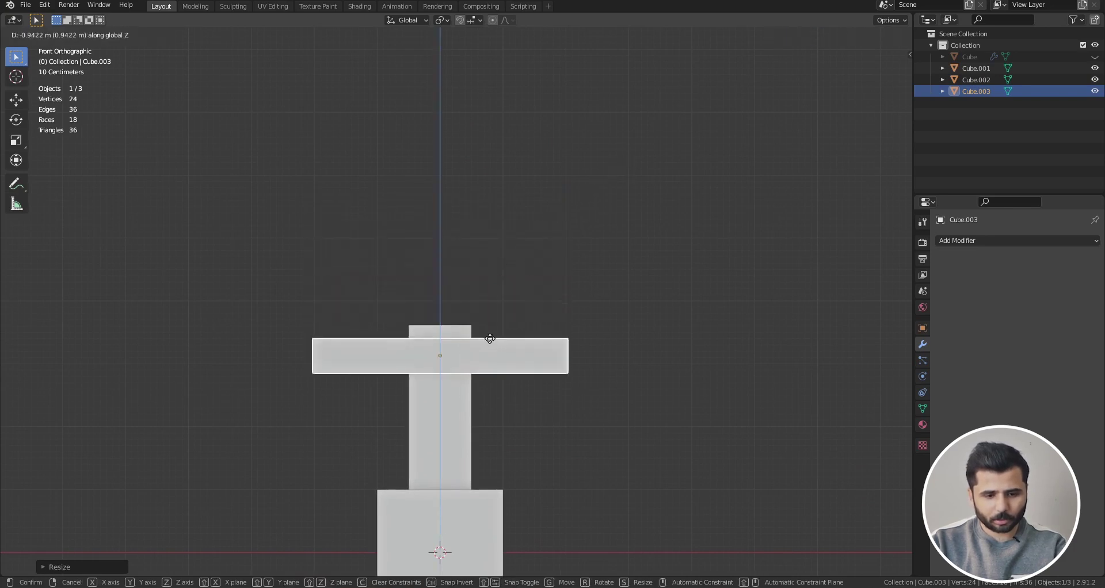
click(491, 324)
scroll(495, 310, down, 2)
scroll(508, 322, up, 1)
key(g)
key(z)
click(523, 340)
scroll(526, 305, down, 4)
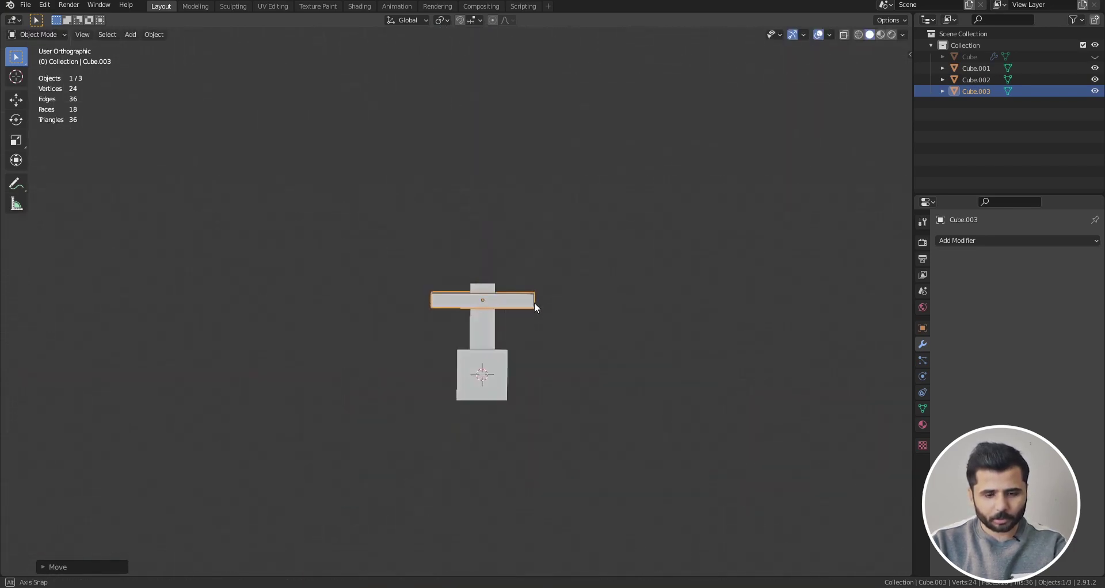
Select the base cube and the column together and display the objects in wireframe
middle_drag(534, 302, 502, 331)
scroll(500, 298, up, 4)
key(alt+a)
scroll(509, 306, down, 4)
scroll(507, 316, up, 5)
click(498, 321)
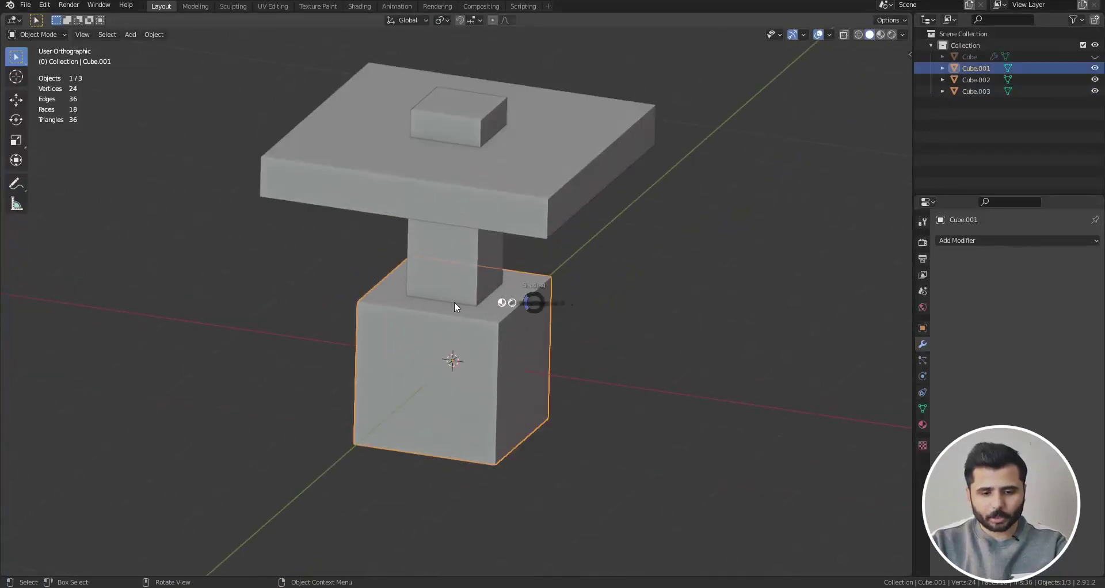
key(shift+z)
scroll(477, 284, up, 5)
shift+click(526, 242)
scroll(532, 286, down, 6)
key(KP_1)
scroll(474, 262, down, 2)
scroll(518, 219, up, 3)
middle_drag(521, 281, 524, 288)
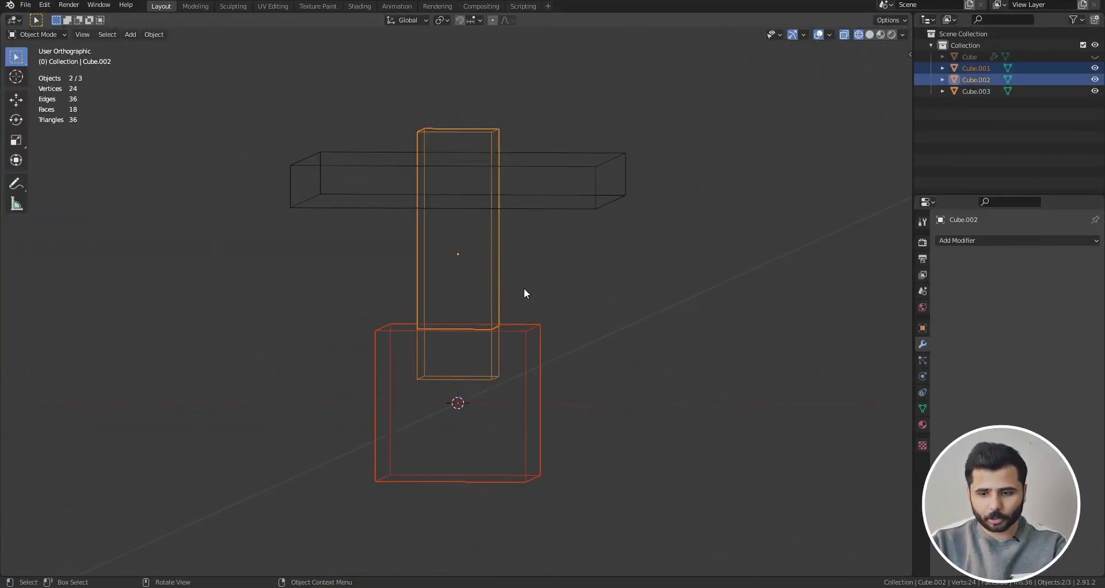
Add a Boolean modifier to the column, set it to Union, and pick the base cube Cube.001 as its object
click(993, 241)
click(885, 297)
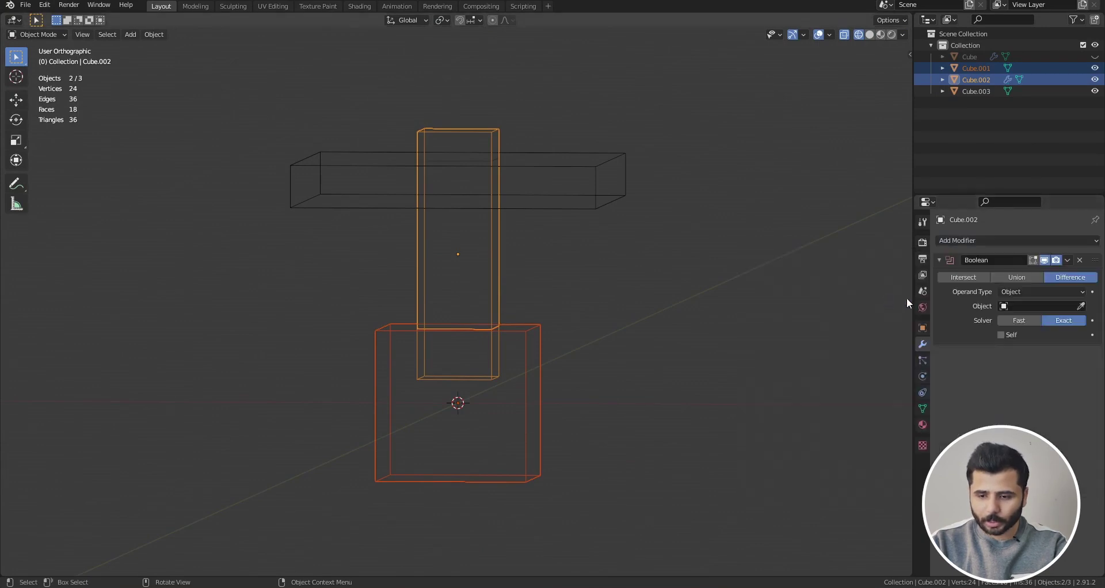
click(1017, 281)
middle_drag(650, 294, 637, 301)
click(478, 328)
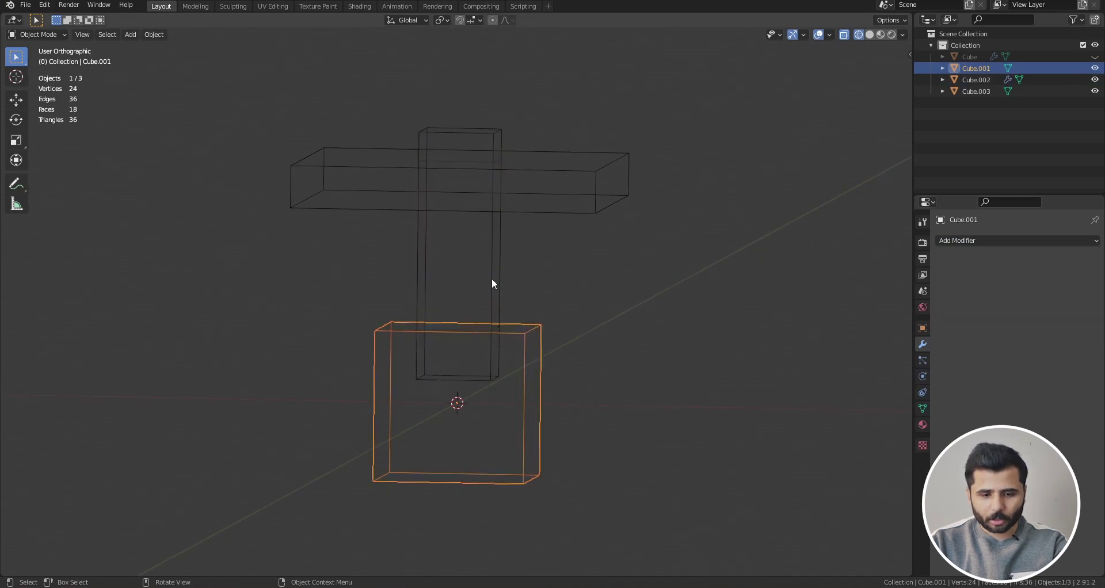
click(491, 278)
click(1081, 306)
click(541, 330)
Hide the original base cube Cube.001 and select the column with the Boolean modifier
scroll(552, 337, up, 6)
click(523, 309)
scroll(523, 311, down, 2)
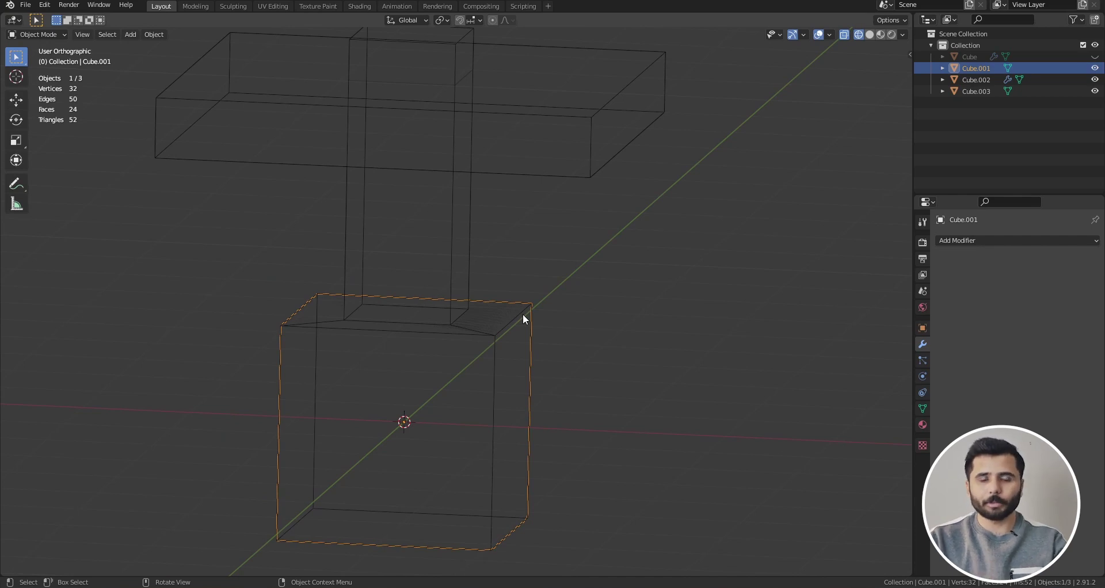
key(h)
click(518, 317)
Show the union from the front in solid shading and apply the Boolean modifier to Cube.002
key(z)
click(526, 321)
key(shift+z)
scroll(469, 305, up, 1)
middle_drag(468, 305, 430, 344)
key(KP_1)
scroll(447, 287, up, 2)
scroll(445, 302, down, 6)
key(shift+z)
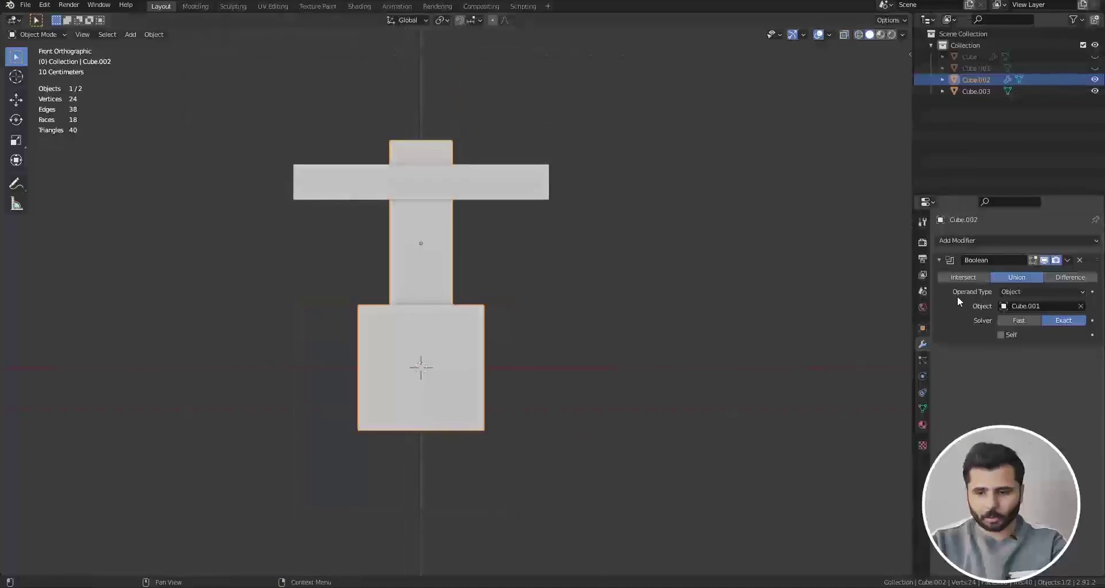
key(ctrl+a)
Enter Edit Mode on the merged mesh and select a side face of the base block in face select mode
middle_drag(611, 344, 487, 354)
key(Tab)
scroll(576, 345, up, 5)
key(shift+z)
alt+drag(533, 314, 469, 274)
key(shift+z)
scroll(627, 288, down, 5)
alt+drag(616, 362, 570, 334)
scroll(621, 312, up, 2)
middle_drag(621, 312, 567, 363)
key(3)
click(554, 386)
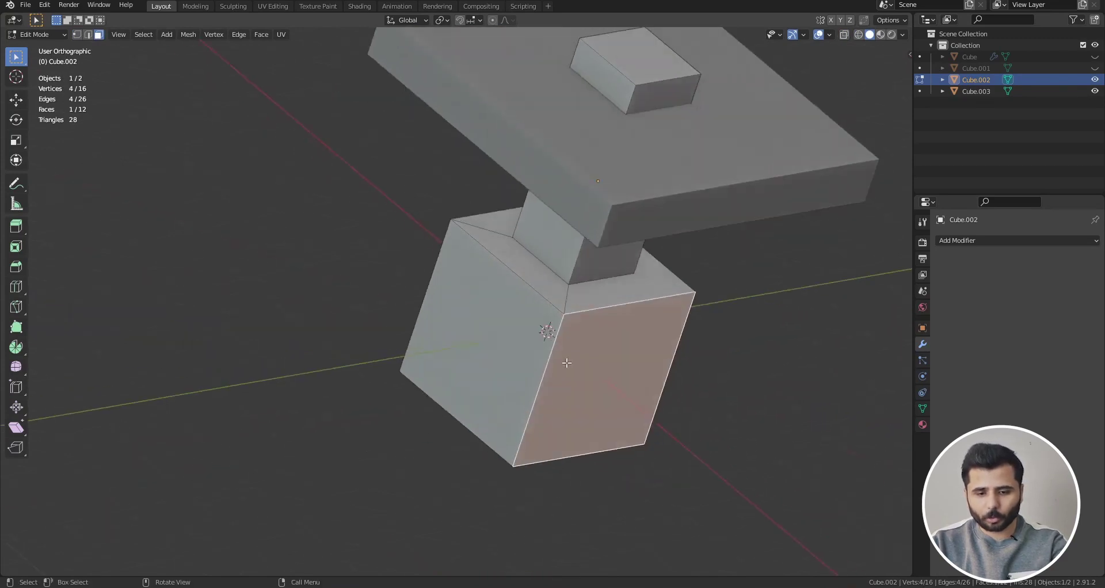
Examine the merged mesh in Object Mode with solid and wireframe shading, and return to Edit Mode
key(grave)
click(658, 377)
key(Tab)
scroll(511, 313, down, 3)
scroll(517, 316, up, 4)
key(z)
click(532, 301)
mouse_move(558, 308)
middle_down()
mouse_move(571, 300)
mouse_move(545, 311)
middle_up()
scroll(555, 309, down, 3)
key(shift+z)
key(Tab)
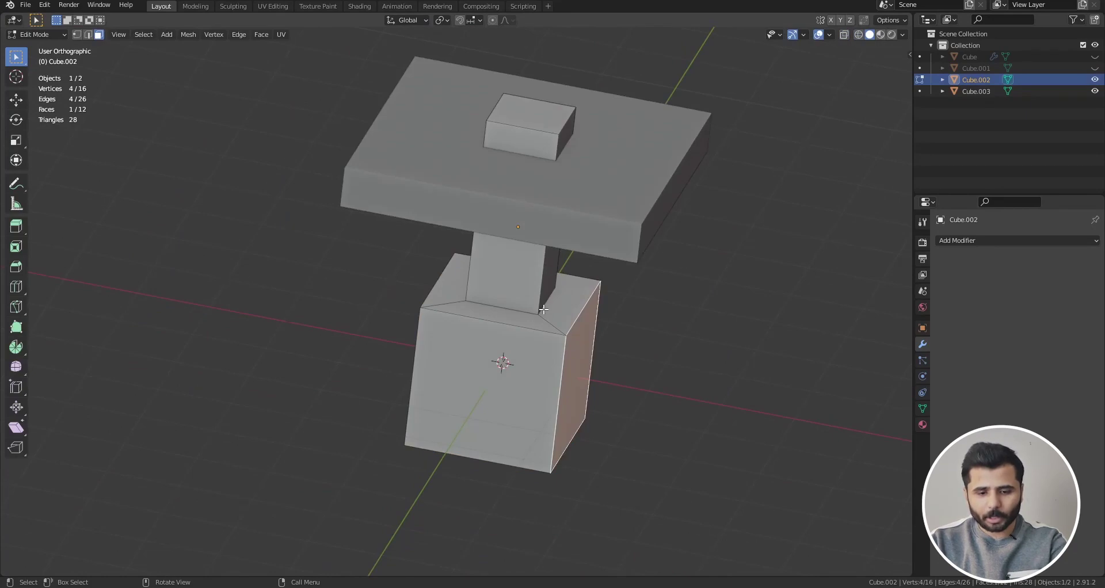
Inset the base block's selected side face and scale the inset face along X
scroll(544, 309, up, 3)
middle_drag(442, 443, 777, 313)
key(i)
click(751, 323)
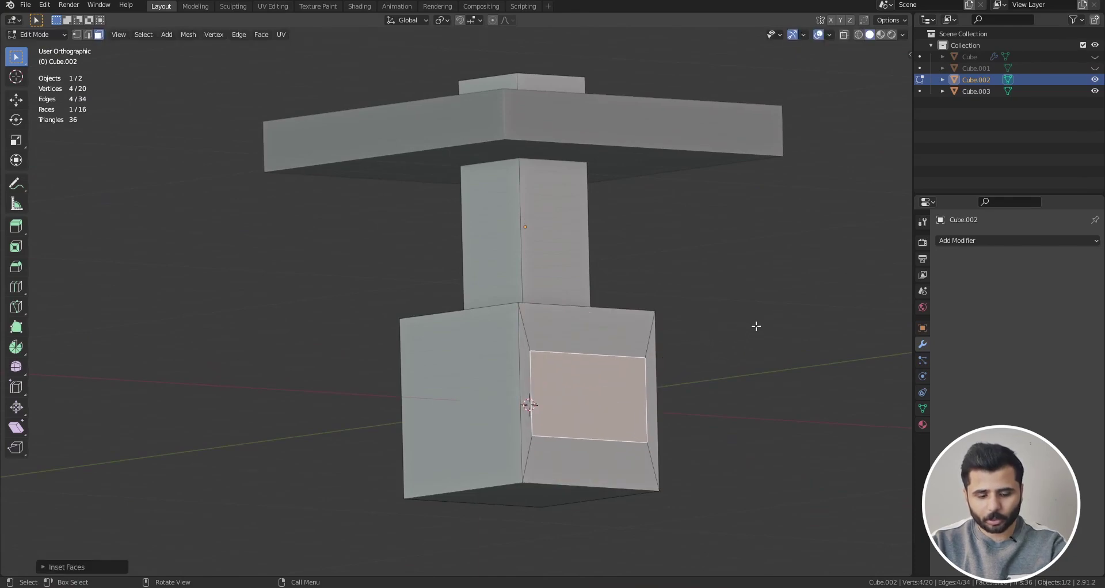
key(s)
key(x)
click(681, 343)
Extrude the inset face outward from the base block into a protruding arm
middle_drag(368, 351, 492, 402)
key(e)
click(641, 384)
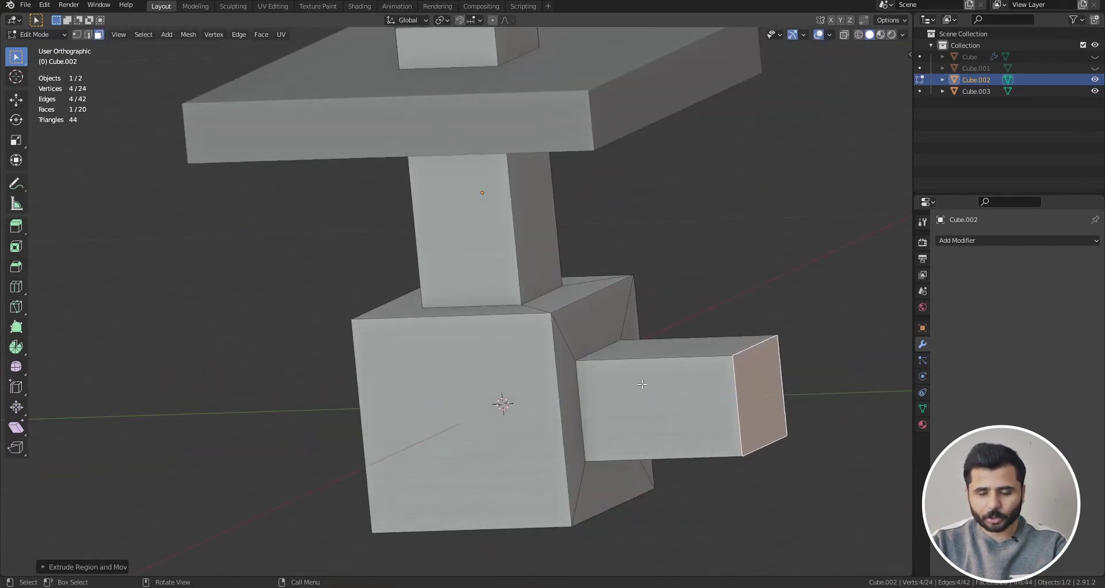
Undo the extrusion and inset on the base block and return to Object Mode
scroll(641, 384, down, 3)
key(ctrl+z)
key(ctrl+z)
key(ctrl+z)
key(ctrl+z)
key(Tab)
Examine the merged column and the crossing slab from the side and at an angle, in solid and wireframe shading
middle_drag(664, 309, 508, 281)
scroll(522, 276, up, 3)
scroll(509, 281, down, 3)
click(603, 336)
click(530, 328)
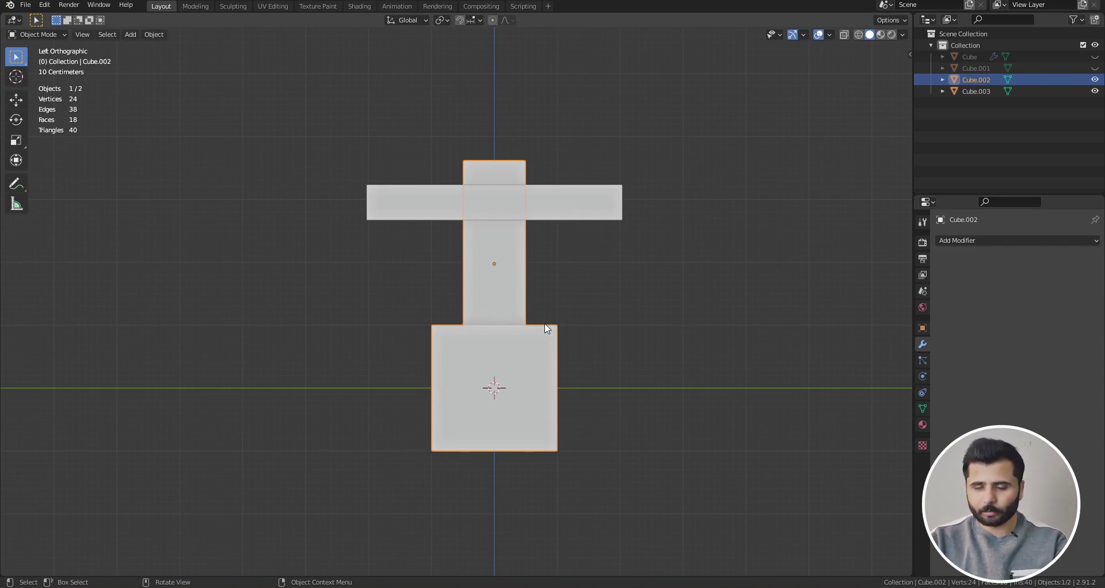
middle_drag(543, 320, 573, 224)
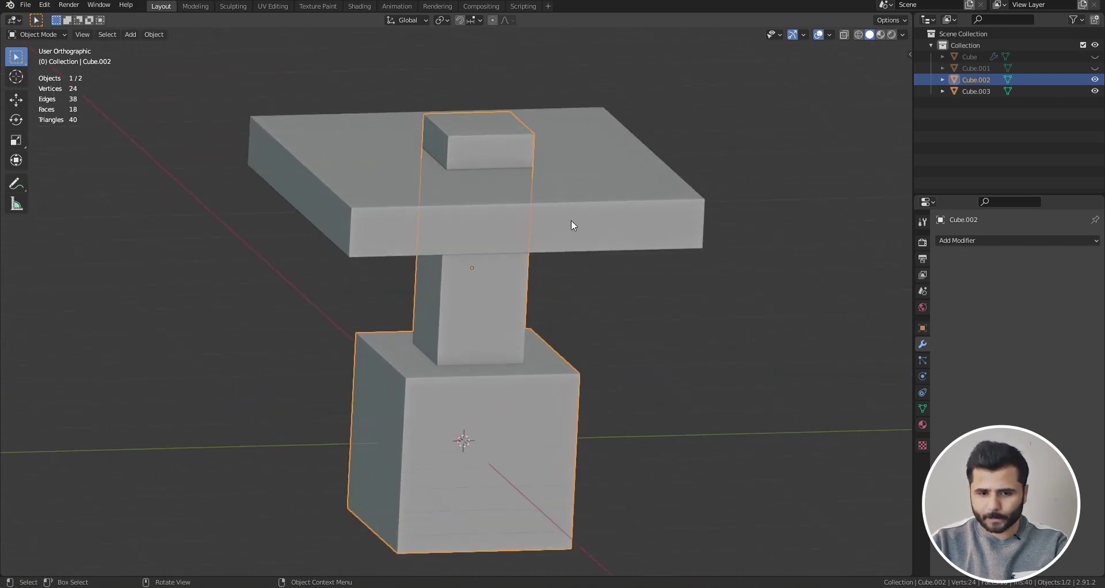
scroll(571, 220, down, 5)
key(shift+z)
scroll(591, 206, up, 6)
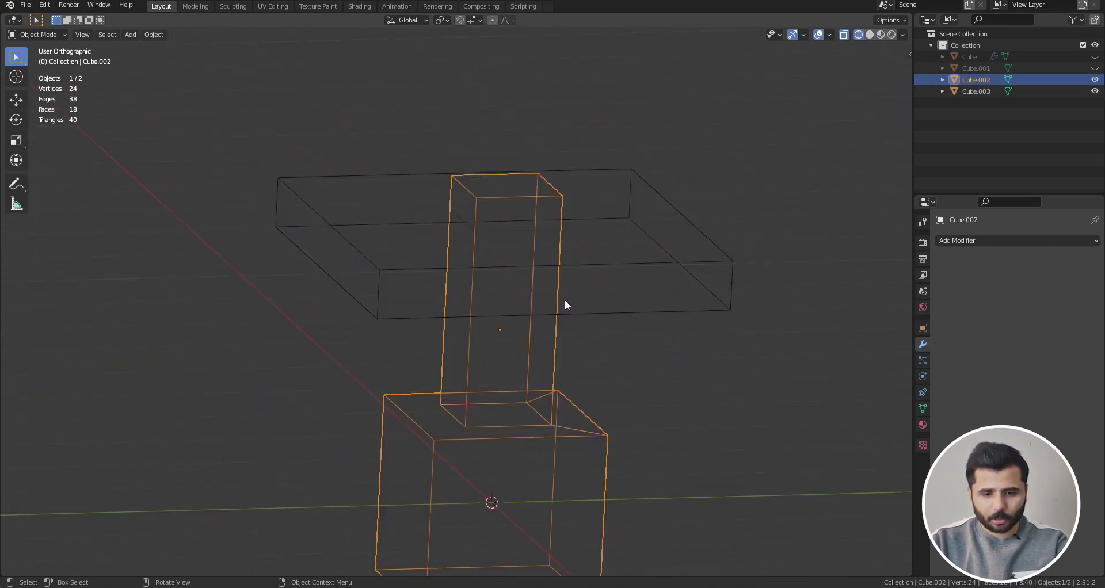
key(shift+z)
Add a Boolean modifier to the merged mesh Cube.002, using Difference with the slab Cube.003 as its object
click(970, 242)
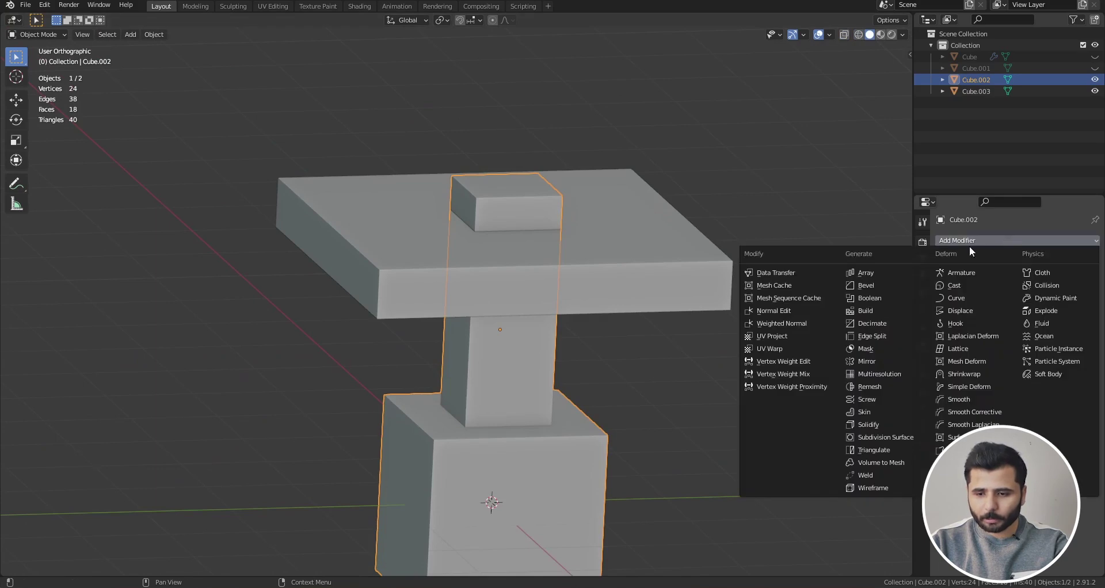
click(883, 293)
click(1081, 306)
click(712, 244)
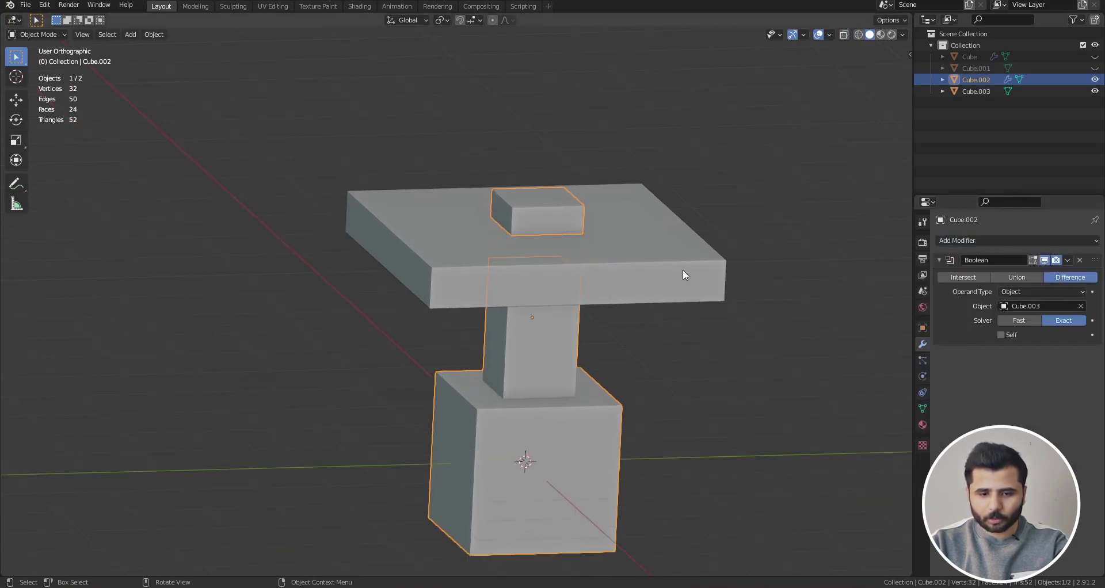
Select the slab and move it slightly downward in front wireframe view
click(637, 267)
scroll(632, 252, down, 1)
key(grave)
click(611, 249)
key(shift+z)
scroll(562, 238, up, 1)
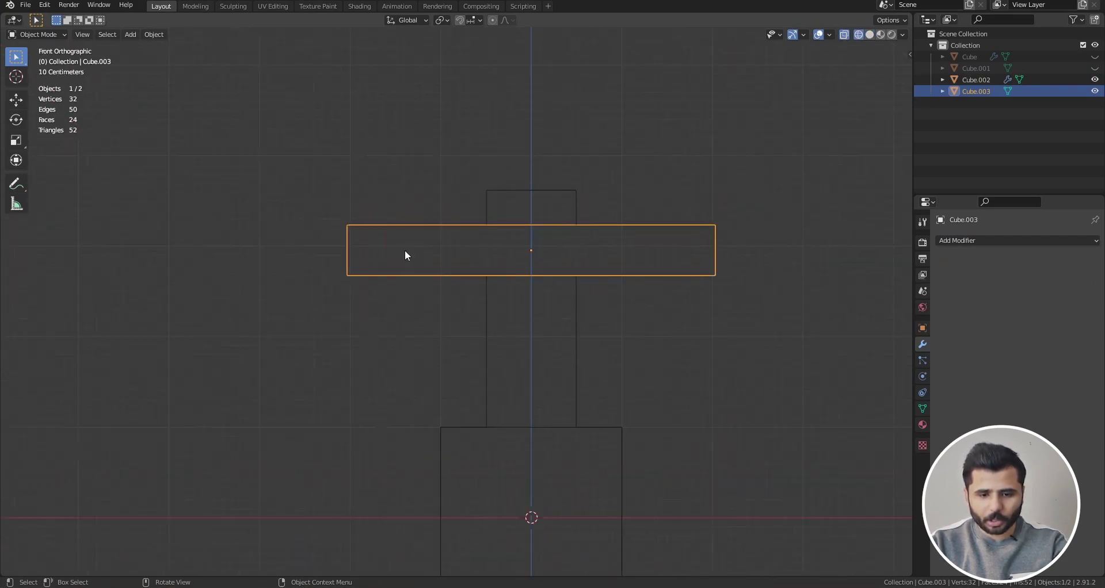
key(g)
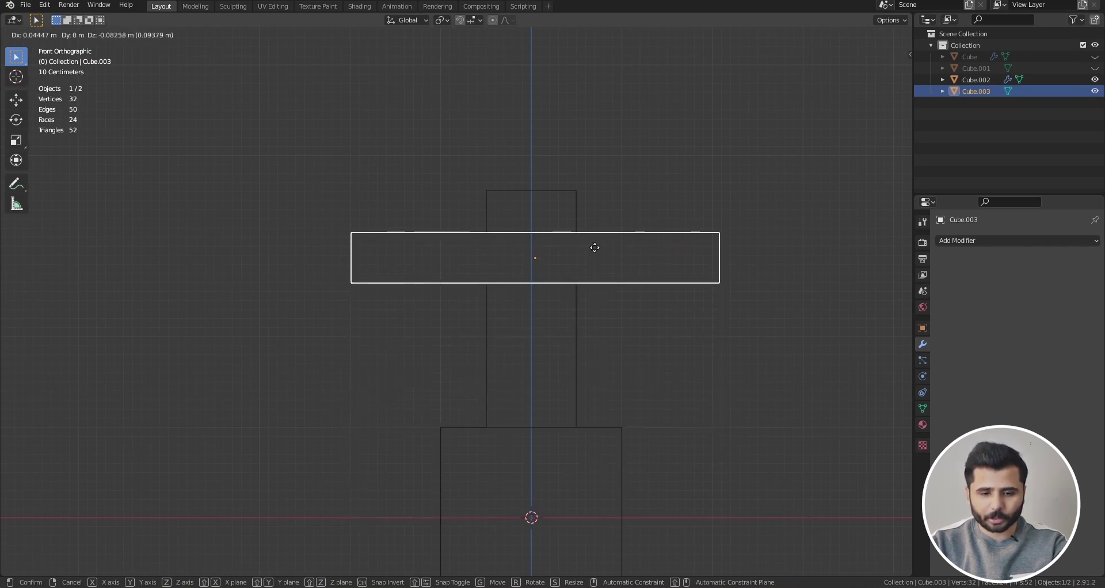
click(590, 261)
Rotate the slab to a diagonal tilt across the column and inspect it in solid shading
key(r)
click(710, 210)
key(z)
click(647, 242)
mouse_move(499, 312)
middle_down()
mouse_move(523, 315)
mouse_move(523, 222)
middle_up()
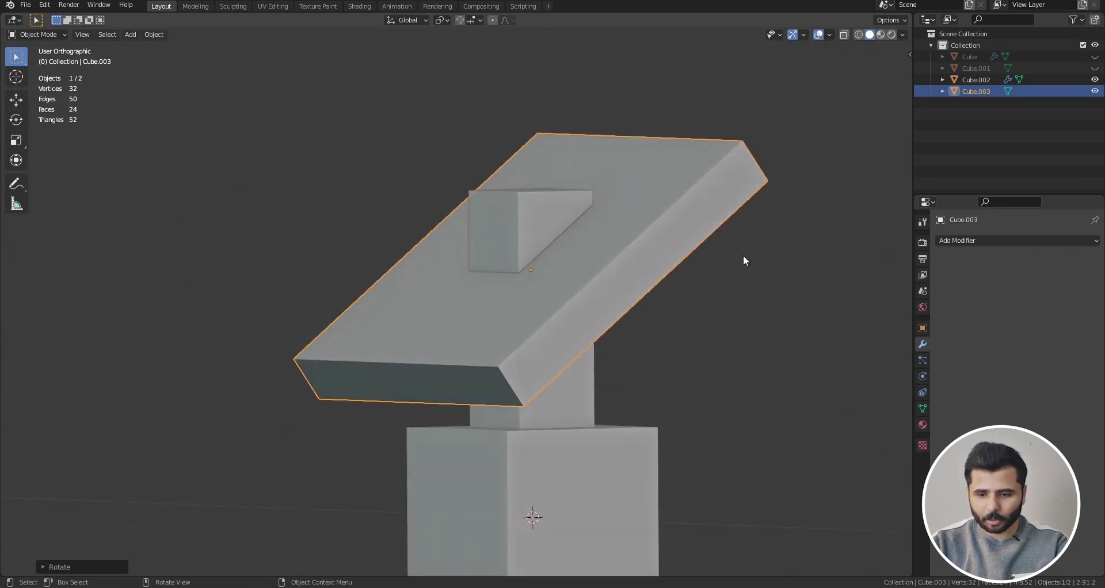
Apply the Boolean modifier to the merged mesh Cube.002 and hide the slab to reveal the cut
click(547, 203)
key(ctrl+a)
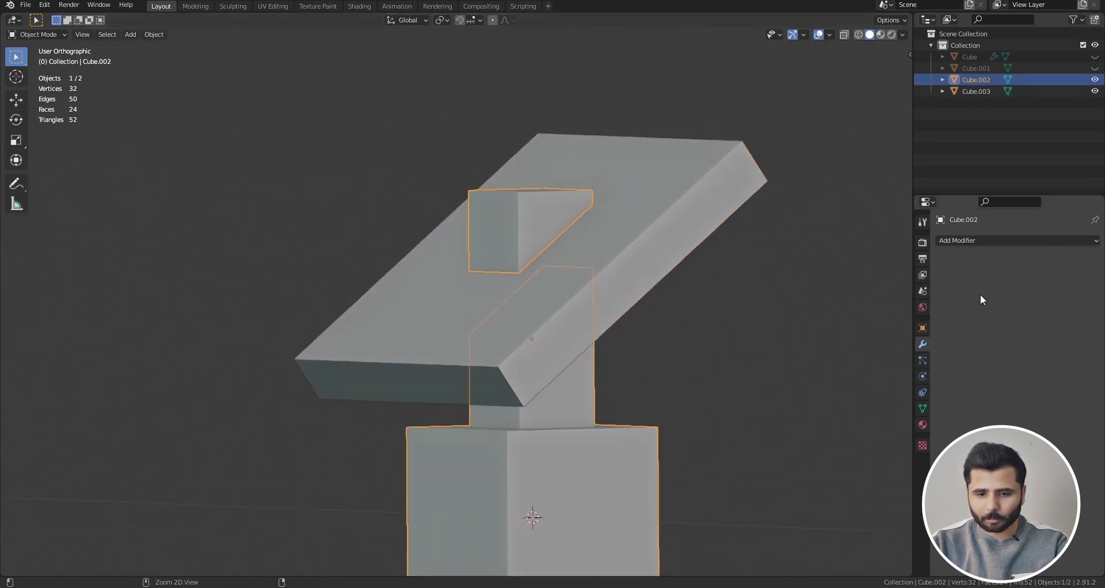
click(643, 245)
key(h)
key(KP_3)
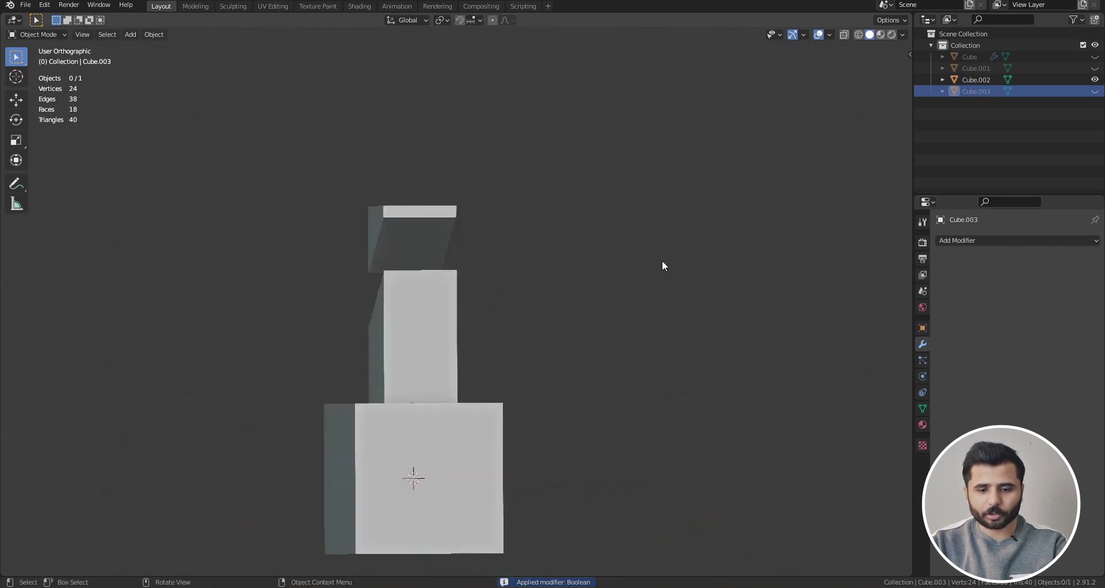
Examine the diagonal cut through the column in wireframe and solid shading
key(KP_1)
scroll(578, 281, down, 6)
scroll(528, 279, up, 6)
key(shift+z)
click(406, 288)
key(Tab)
key(shift+z)
middle_drag(522, 264, 540, 282)
key(Tab)
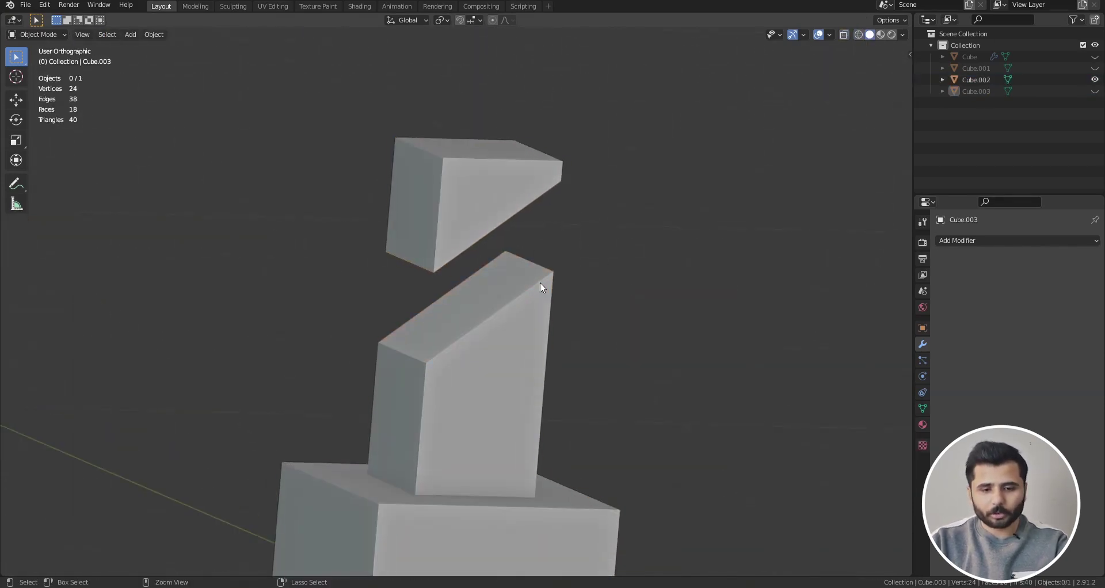
Undo the applied Boolean and switch the modifier on Cube.002 from Difference to Intersect
key(alt+h)
scroll(529, 242, down, 2)
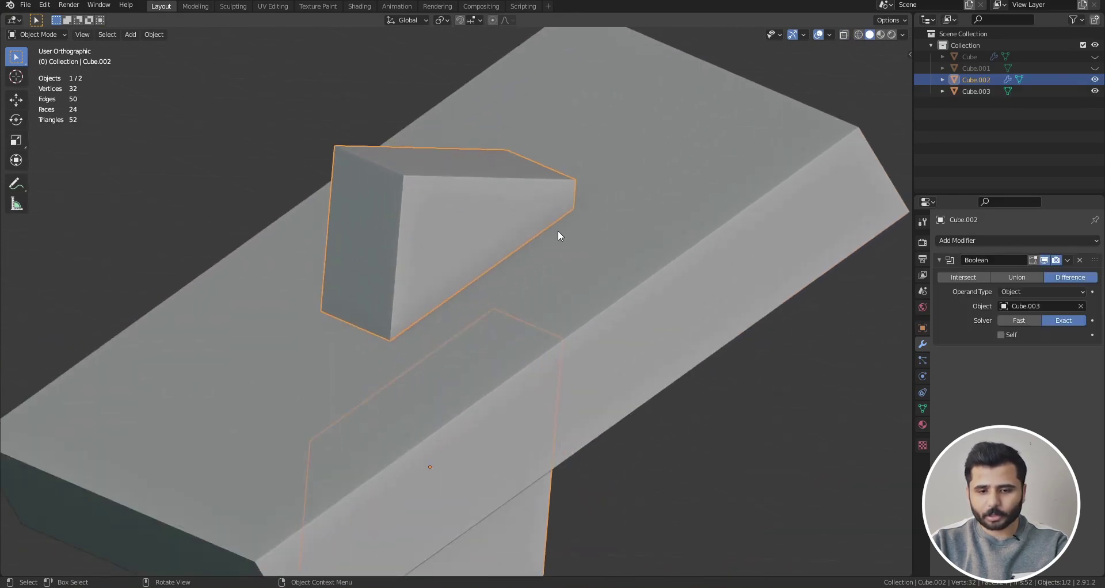
scroll(570, 225, down, 5)
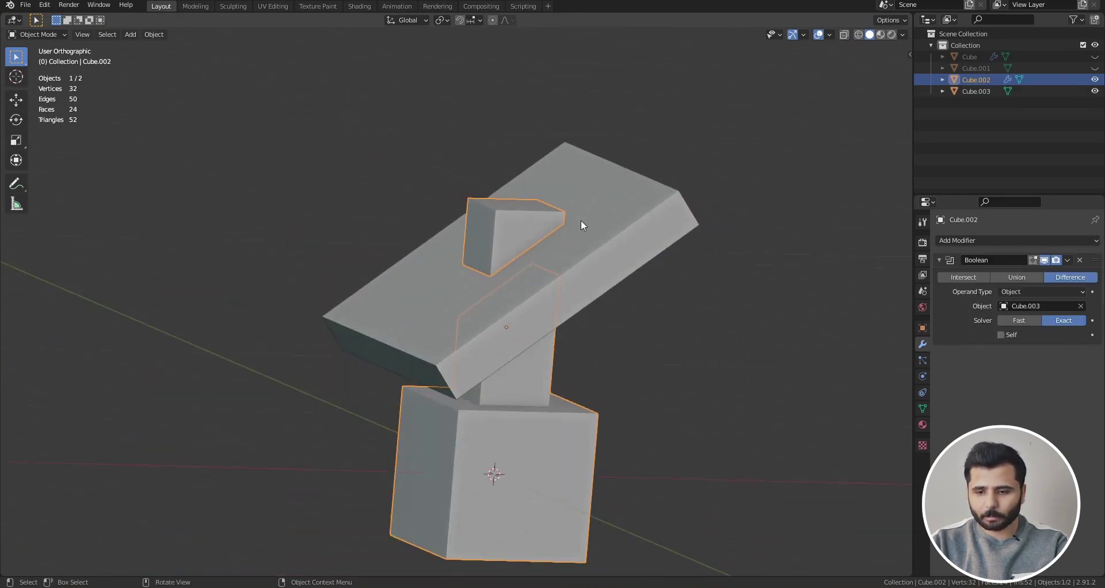
click(969, 281)
key(alt+a)
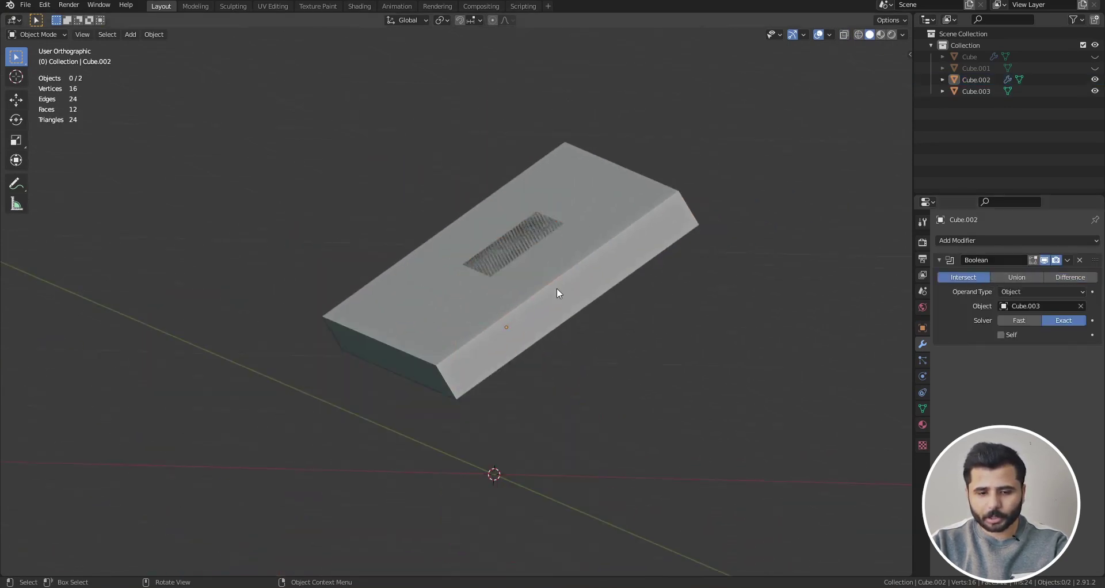
Check the overlap with the slab in front wireframe view and apply the Intersect Boolean modifier on Cube.002
click(557, 287)
middle_drag(558, 287, 726, 265)
key(KP_3)
key(z)
click(637, 326)
key(KP_1)
scroll(530, 244, up, 2)
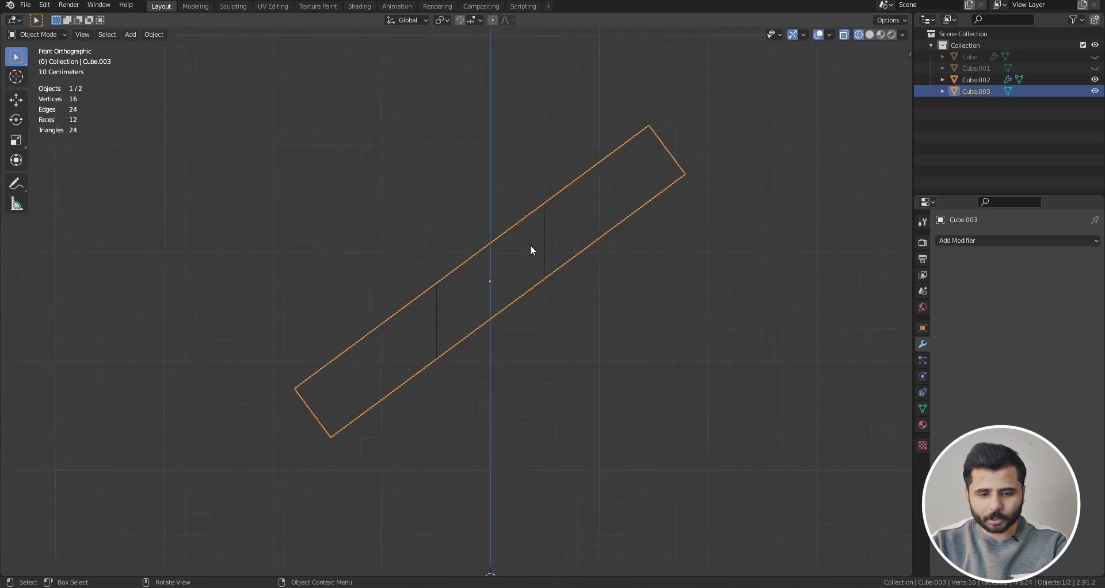
key(alt+a)
click(544, 246)
key(ctrl+a)
key(alt+a)
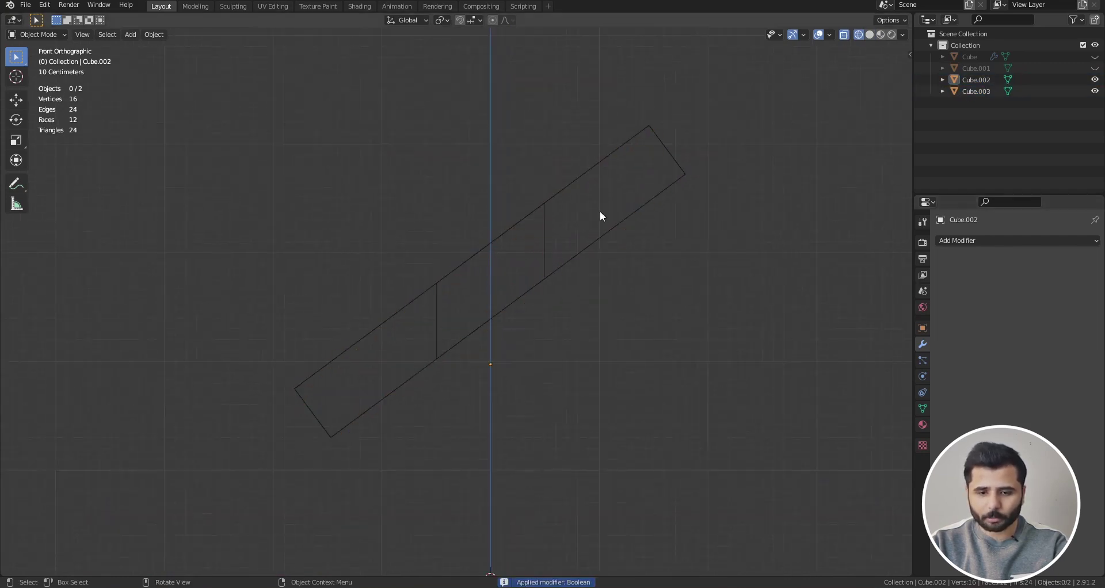
Delete the slab Cube.003 and inspect the remaining intersection piece in solid shading
click(600, 223)
key(x)
click(602, 225)
key(shift+z)
middle_drag(533, 262, 543, 275)
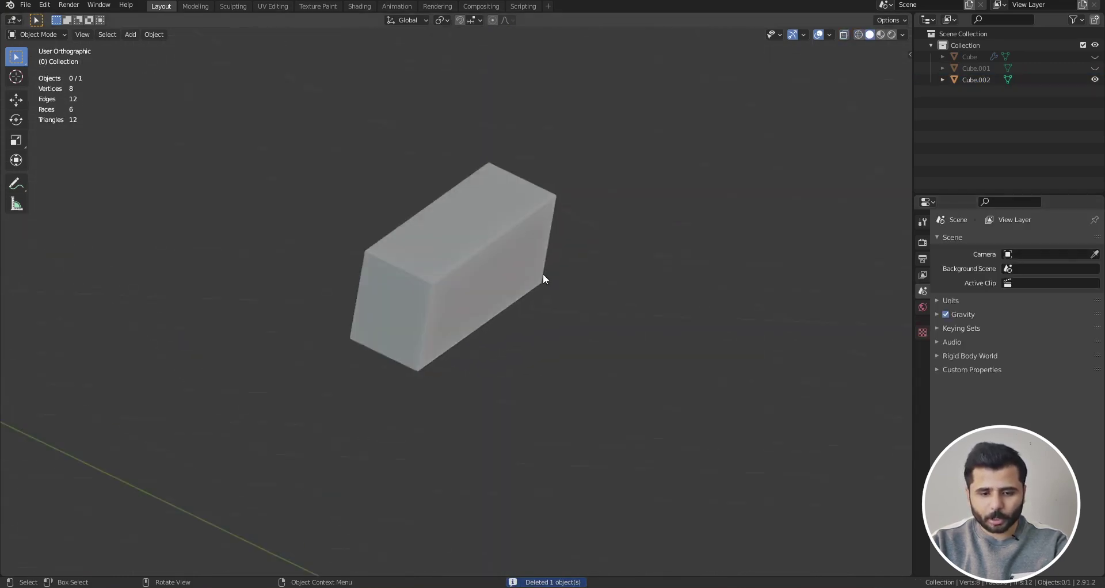
click(488, 220)
key(Tab)
scroll(479, 211, up, 3)
key(alt+a)
key(KP_1)
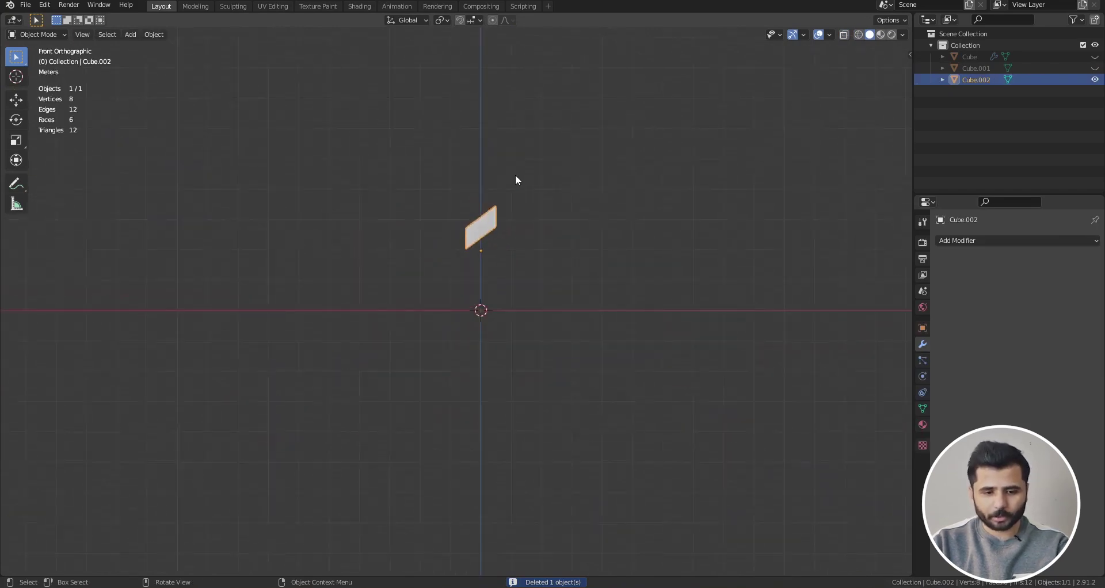
scroll(501, 127, up, 2)
Open the recent cricket bat file without saving the current scene
click(25, 4)
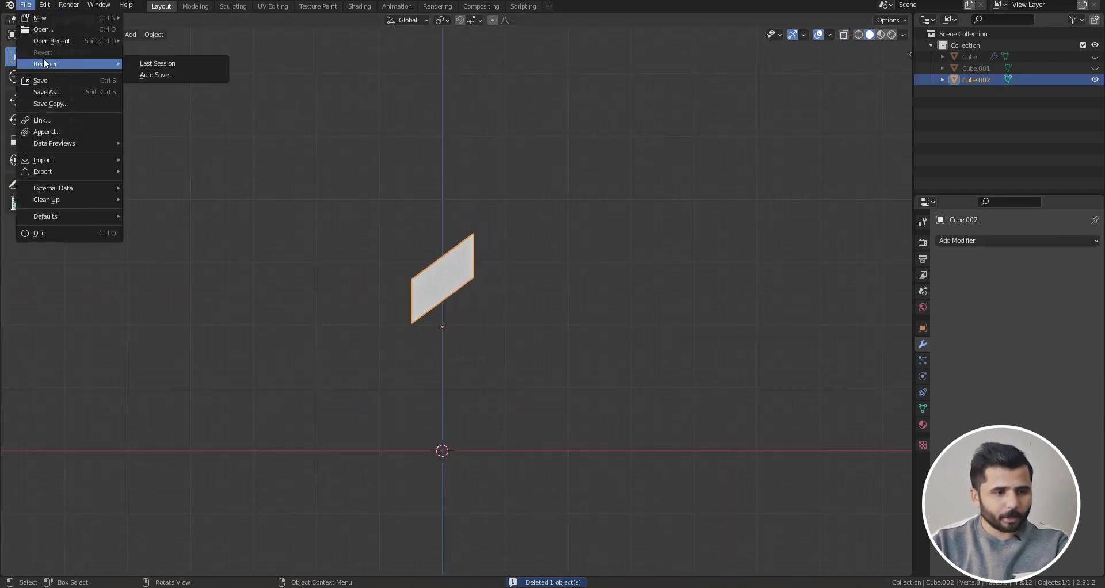
mouse_move(70, 41)
click(185, 44)
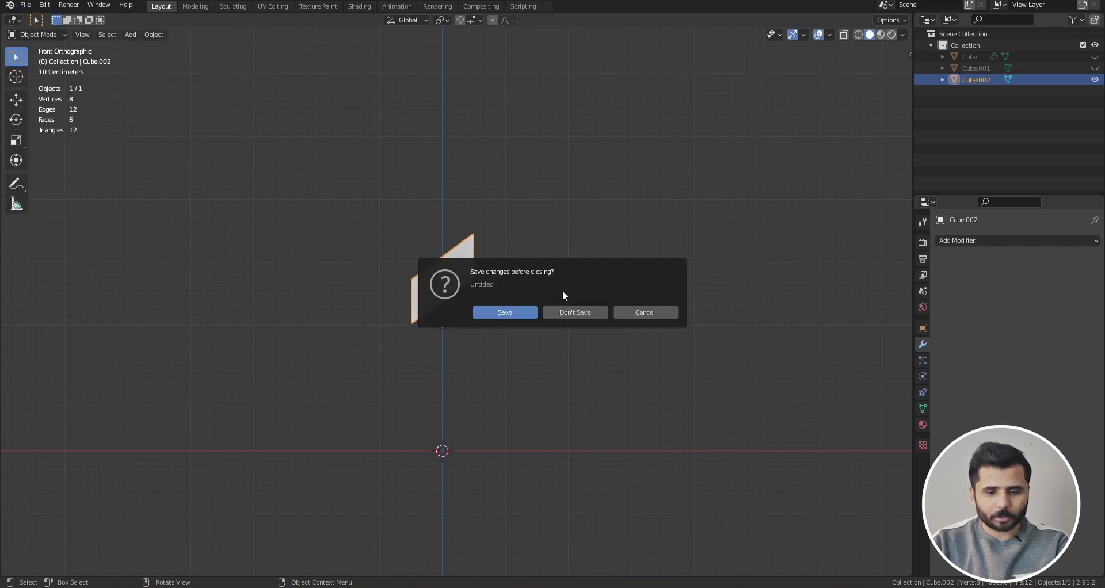
click(575, 312)
Examine the cricket bat model from the front and at an angle in solid and wireframe shading
key(KP_1)
click(651, 285)
scroll(651, 286, up, 5)
scroll(549, 258, down, 4)
mouse_move(549, 260)
middle_down()
mouse_move(794, 355)
mouse_move(654, 240)
middle_up()
scroll(654, 241, up, 4)
scroll(584, 307, down, 3)
key(z)
key(4)
scroll(586, 314, down, 1)
scroll(565, 184, up, 3)
scroll(552, 248, down, 3)
key(shift+z)
Add a cube, move it beside the bat's handle and inspect it in wireframe and solid shading
key(shift+a)
mouse_move(444, 161)
click(485, 173)
scroll(489, 249, down, 3)
key(g)
click(691, 190)
scroll(763, 187, up, 4)
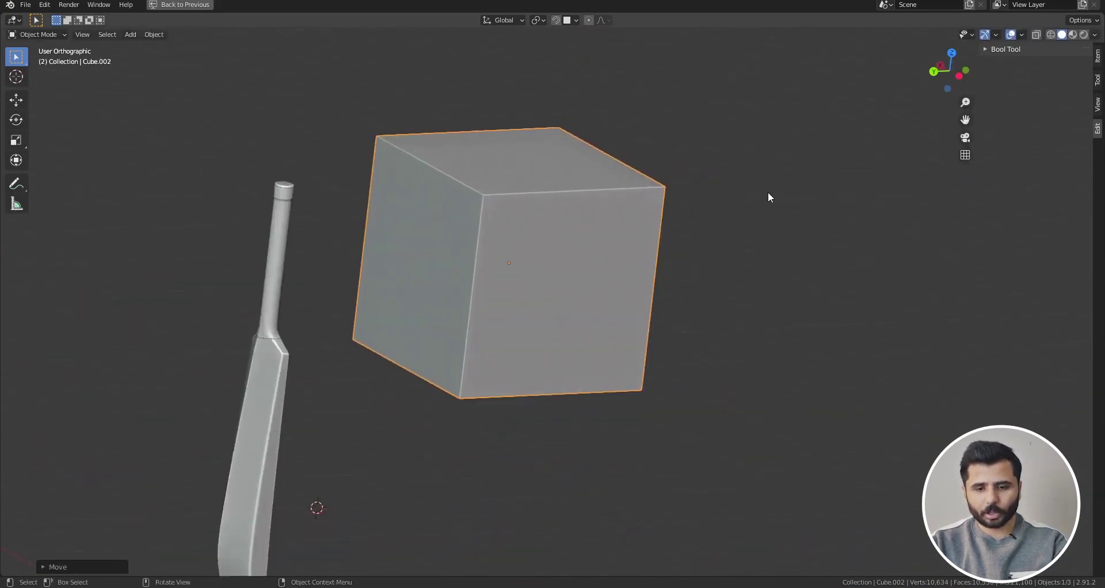
scroll(769, 193, up, 1)
key(shift+z)
scroll(481, 244, up, 1)
mouse_move(481, 244)
middle_down()
mouse_move(465, 239)
mouse_move(499, 176)
mouse_move(541, 222)
middle_up()
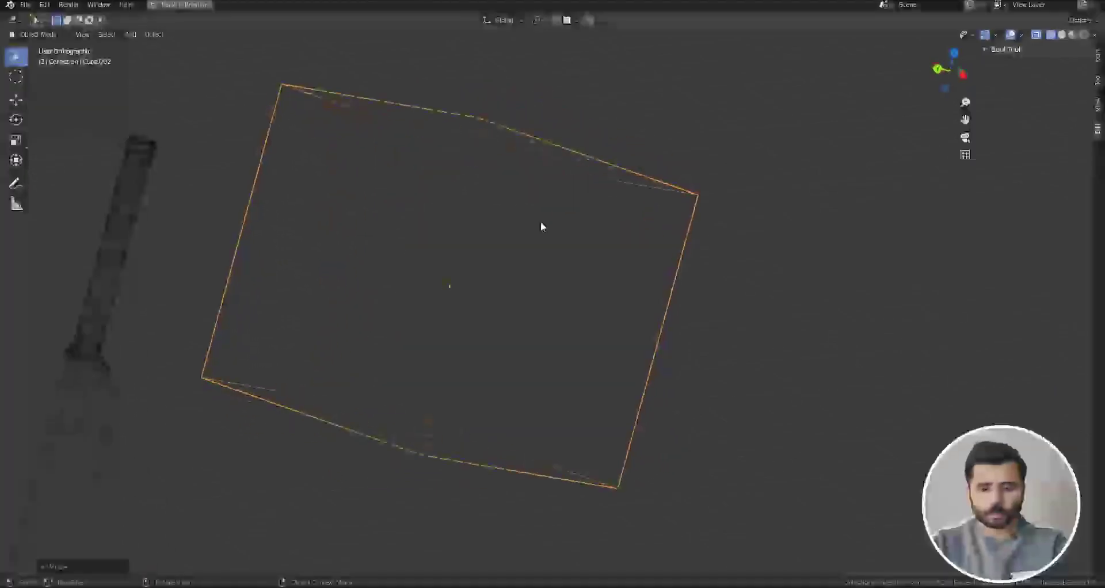
key(shift+z)
middle_drag(666, 186, 570, 250)
Rip the cube's nearest top corner vertex in Edit Mode and pull it away to open the mesh
key(Tab)
key(3)
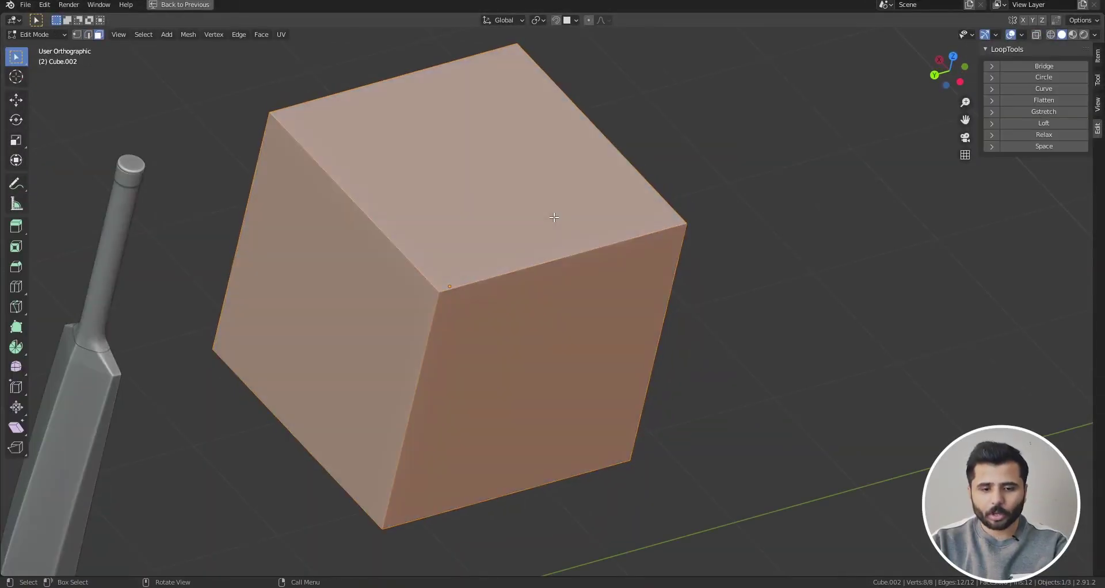
click(554, 217)
scroll(575, 218, down, 3)
scroll(514, 249, up, 4)
scroll(491, 278, up, 1)
key(1)
click(491, 277)
scroll(496, 273, down, 1)
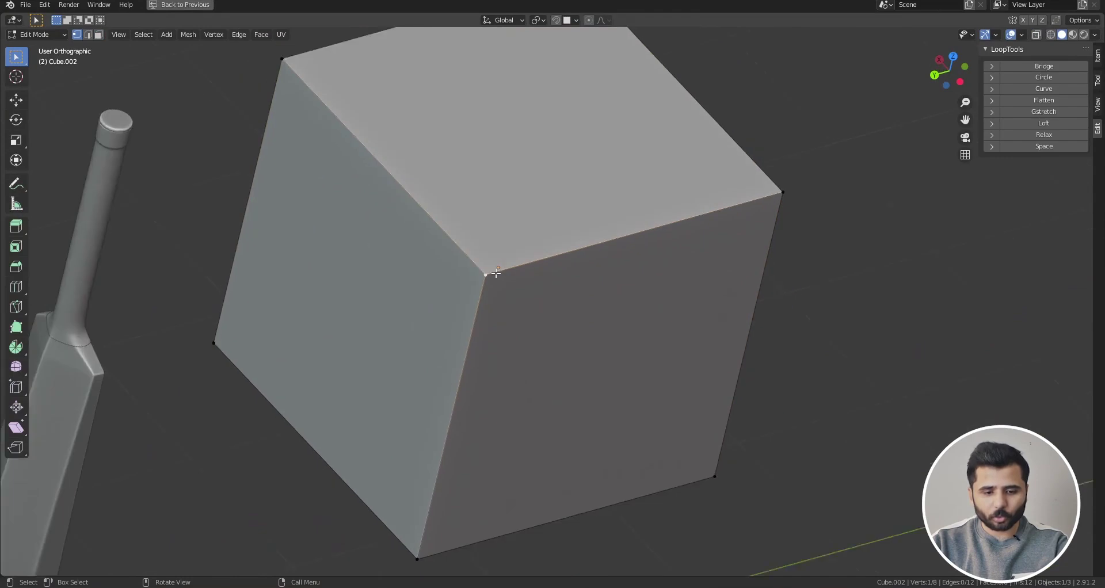
key(v)
click(567, 372)
middle_drag(567, 371, 527, 281)
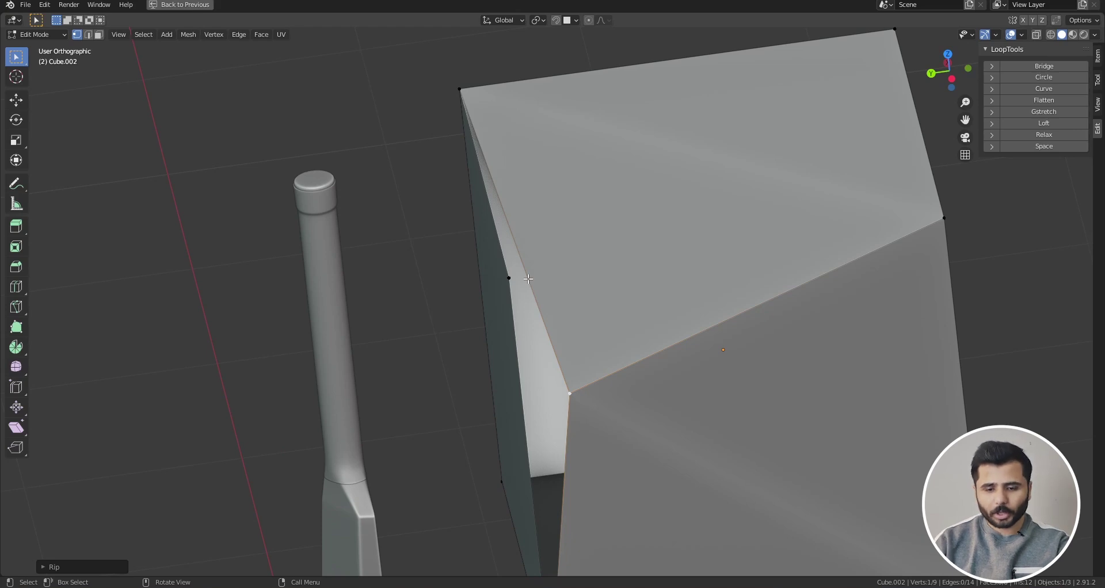
Leave Edit Mode and delete the ripped cube
key(Tab)
scroll(568, 278, down, 2)
key(Delete)
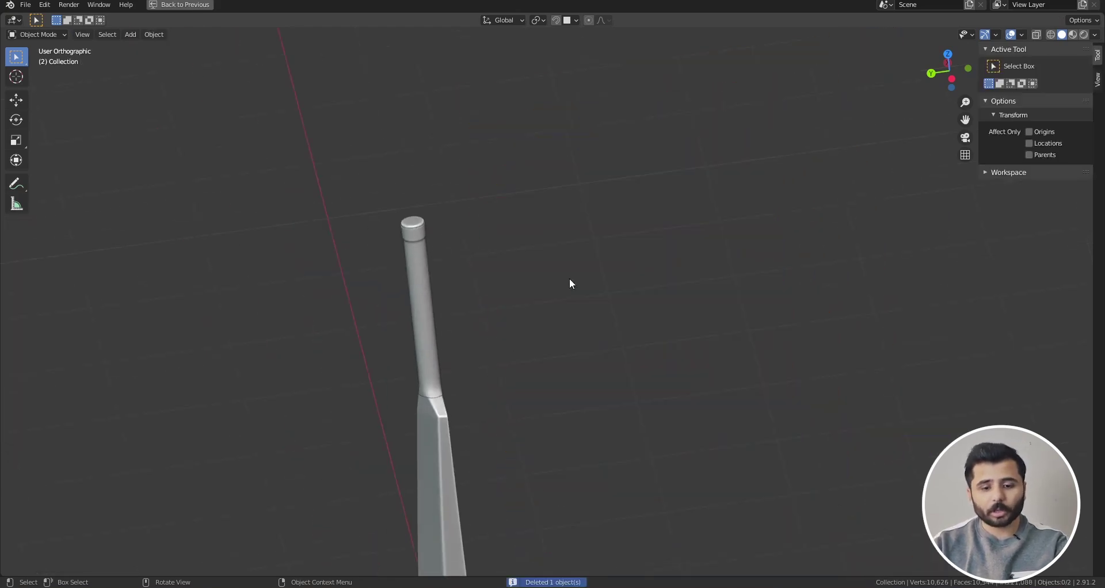
scroll(531, 282, down, 2)
Try moving the bat's grip piece sideways along X by about 1.15 m in front view
click(449, 247)
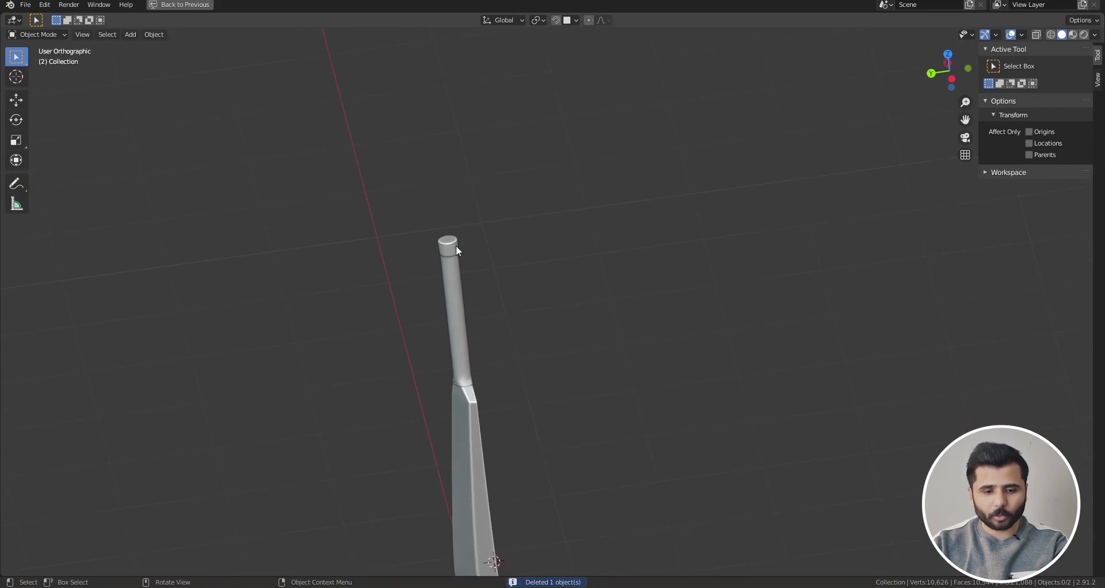
key(KP_Decimal)
key(KP_1)
scroll(506, 242, up, 4)
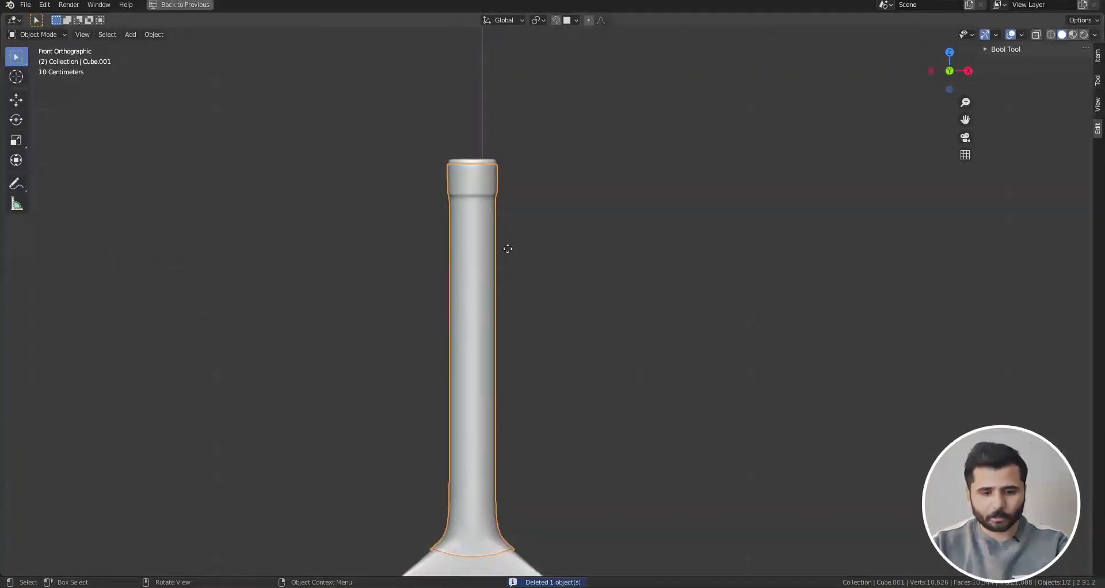
key(shift+d)
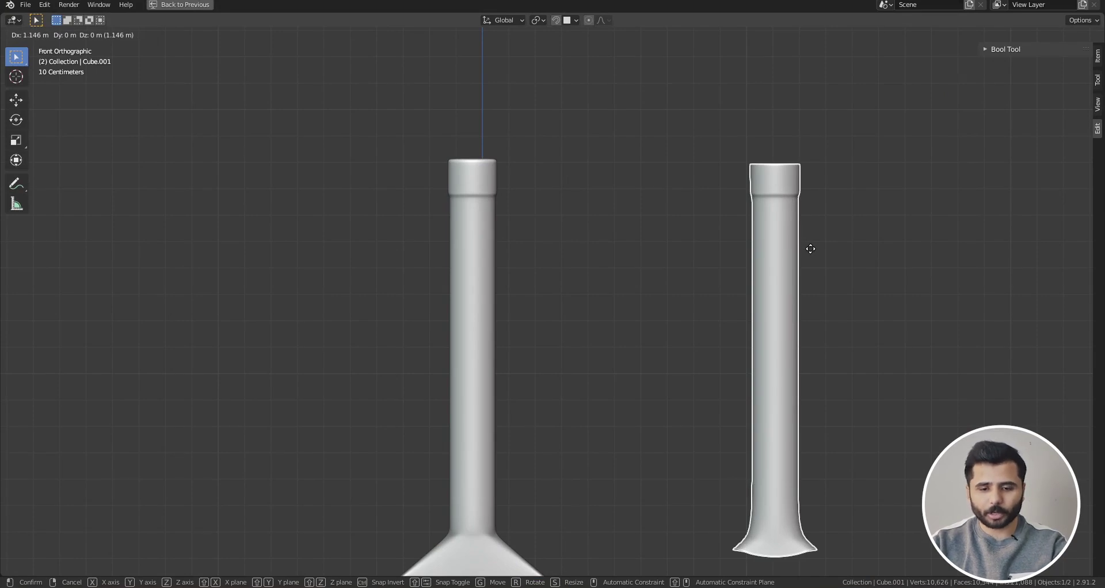
right_click(811, 249)
Examine how the grip piece overlaps the bat's handle in wireframe and solid shading
middle_drag(644, 233, 565, 339)
middle_drag(498, 117, 517, 127)
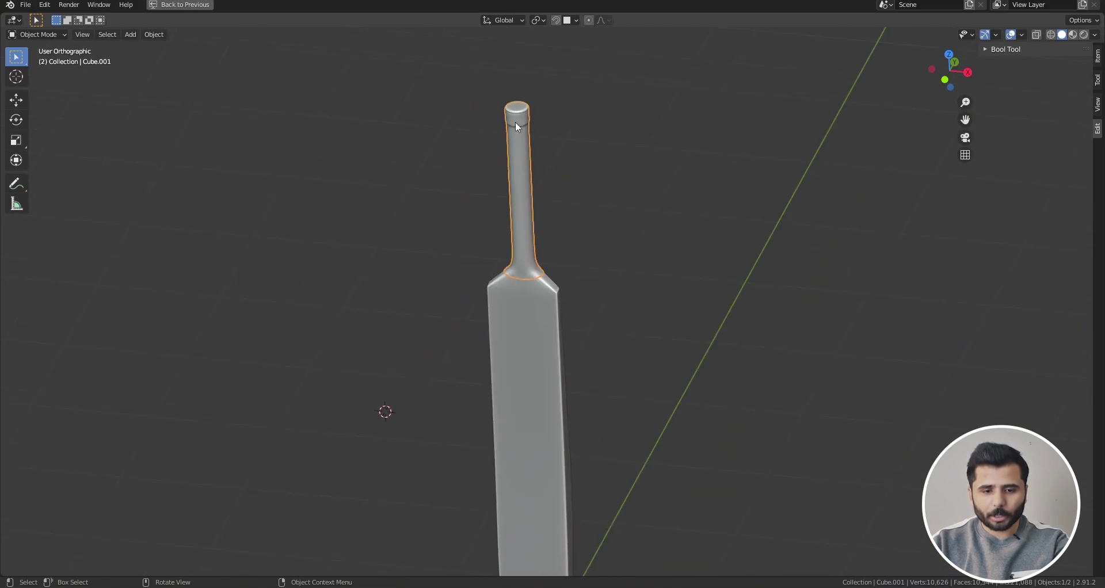
scroll(514, 72, up, 4)
key(z)
click(403, 143)
click(534, 170)
key(z)
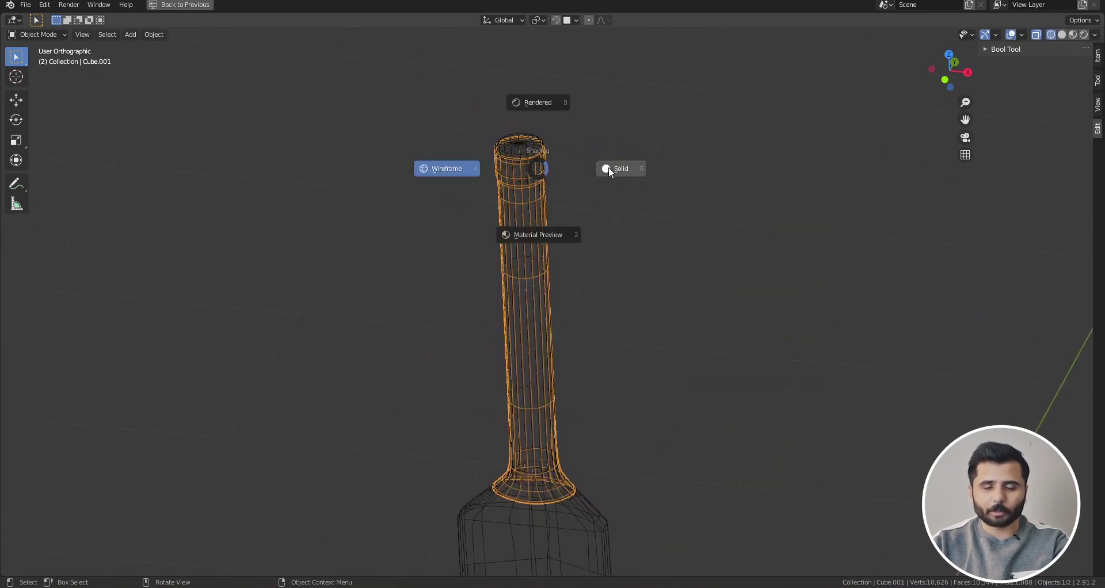
click(609, 167)
scroll(513, 168, down, 2)
Select the bat body and restore the full workspace layout from the maximized viewport
click(555, 423)
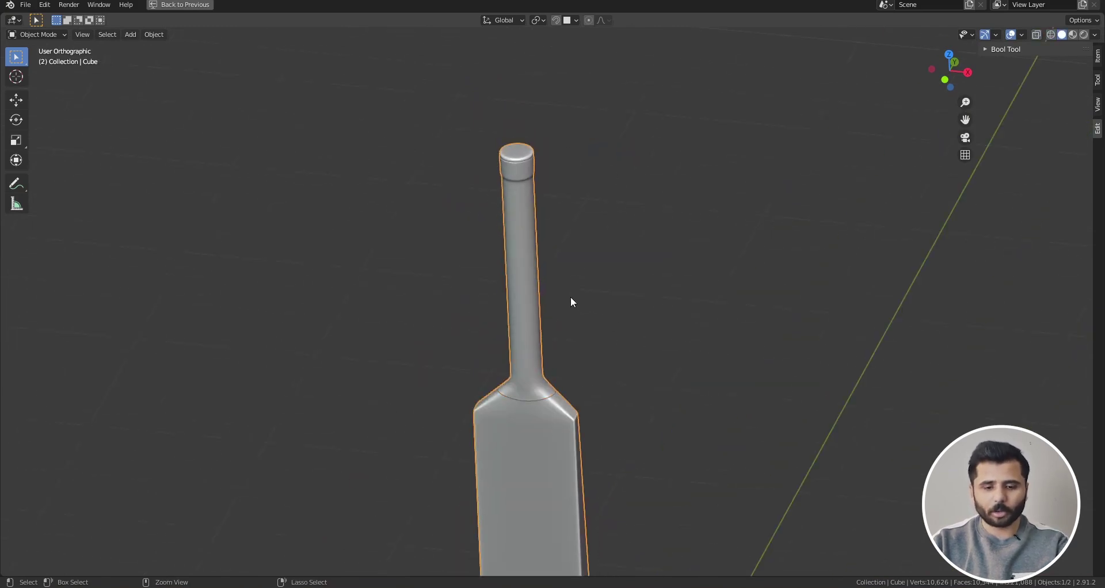
key(ctrl+space)
scroll(570, 300, down, 1)
shift+middle_drag(366, 304, 420, 299)
scroll(420, 299, up, 2)
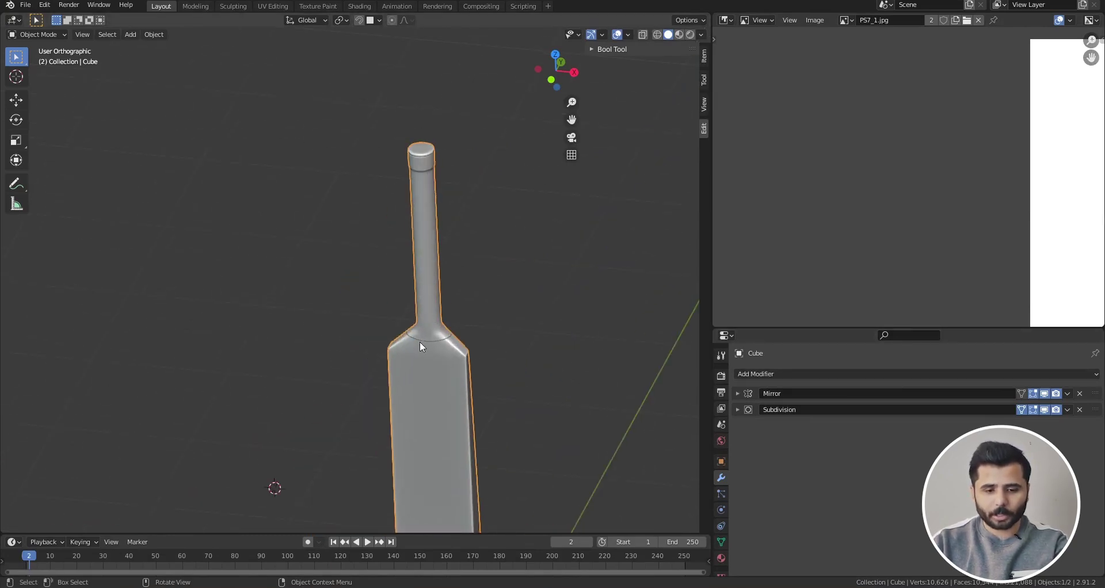
Check the bat in wireframe and apply the Mirror and Subdivision modifiers on the bat body
scroll(421, 340, up, 3)
scroll(425, 332, down, 2)
scroll(422, 325, down, 2)
key(shift+z)
drag(469, 135, 350, 348)
scroll(409, 195, down, 1)
scroll(406, 190, down, 5)
key(shift+z)
scroll(364, 221, up, 6)
click(470, 123)
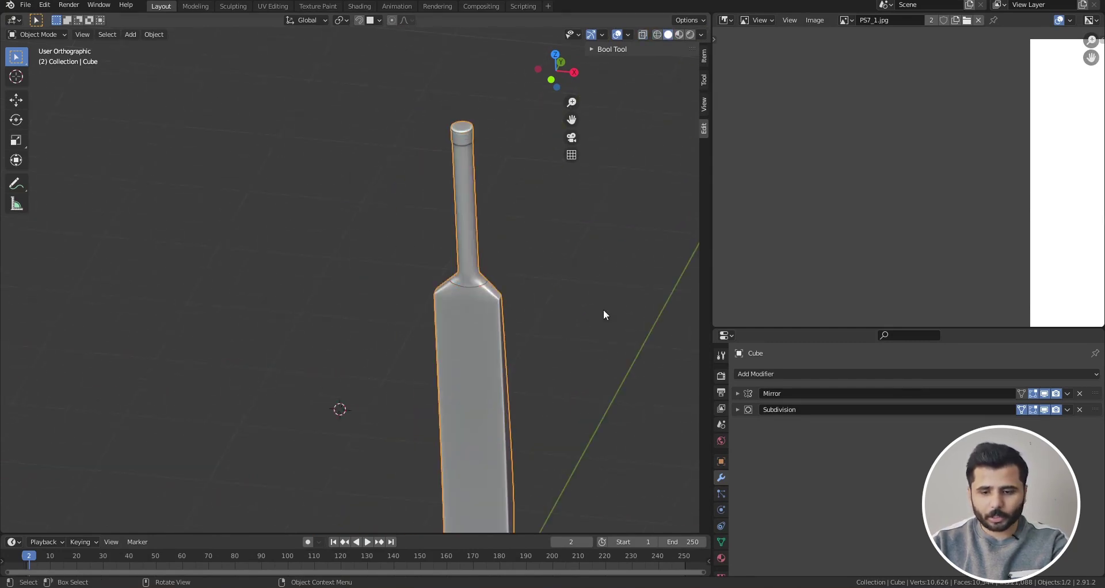
key(ctrl+a)
key(ctrl+a)
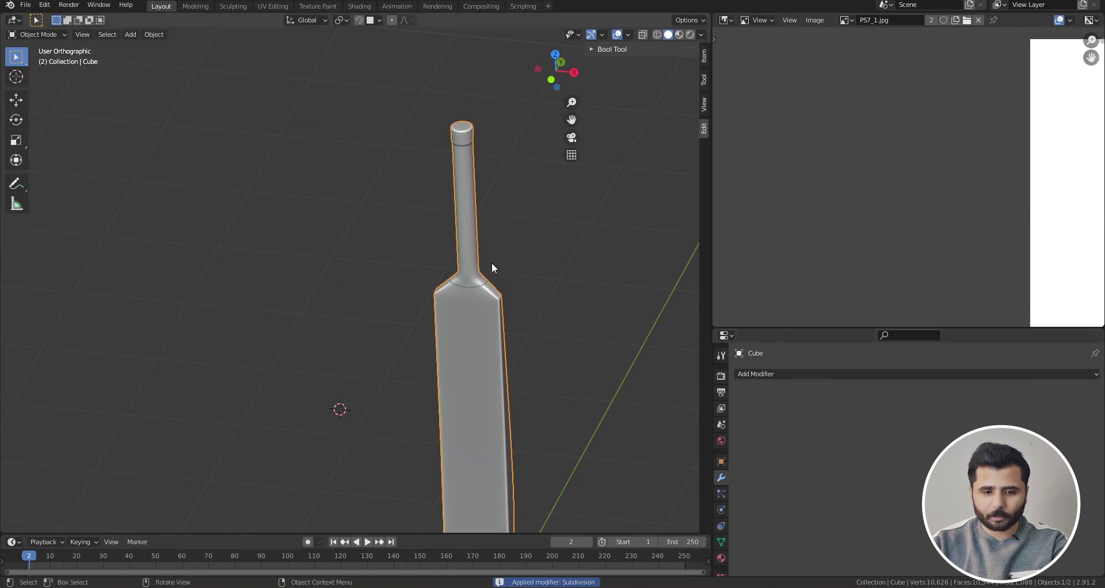
Apply all modifiers on the bat's grip piece
click(458, 245)
key(ctrl+a)
key(ctrl+a)
Examine the bat and its grip piece in wireframe and solid shading, including the handle's top end
scroll(489, 253, down, 2)
key(shift+z)
scroll(438, 155, up, 4)
click(512, 196)
click(514, 196)
scroll(477, 157, down, 6)
key(z)
click(521, 242)
scroll(521, 242, up, 1)
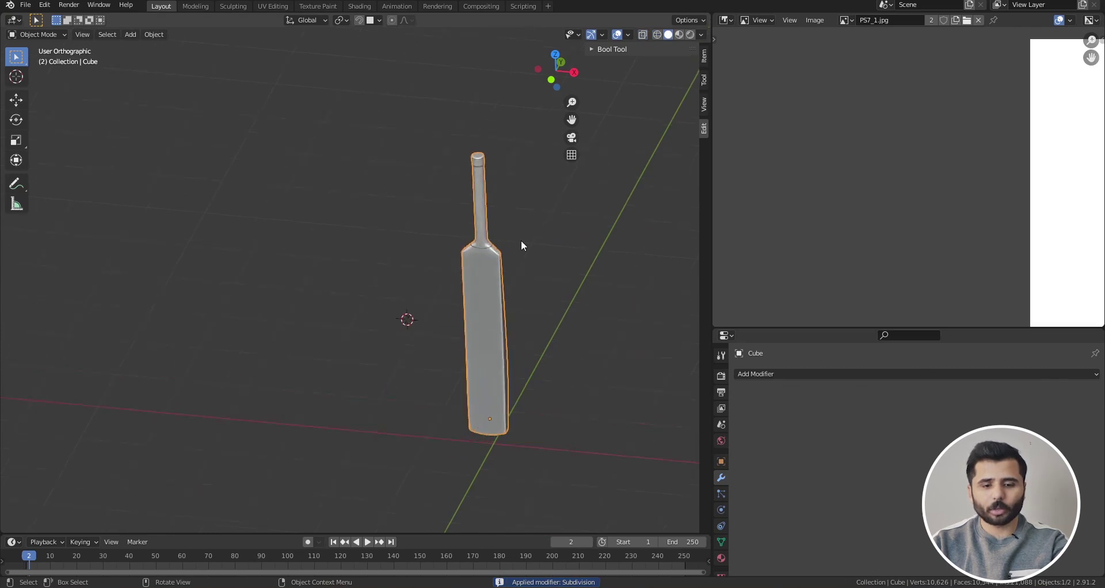
scroll(503, 188, up, 7)
scroll(506, 225, down, 4)
scroll(467, 146, up, 10)
click(448, 218)
scroll(449, 201, up, 3)
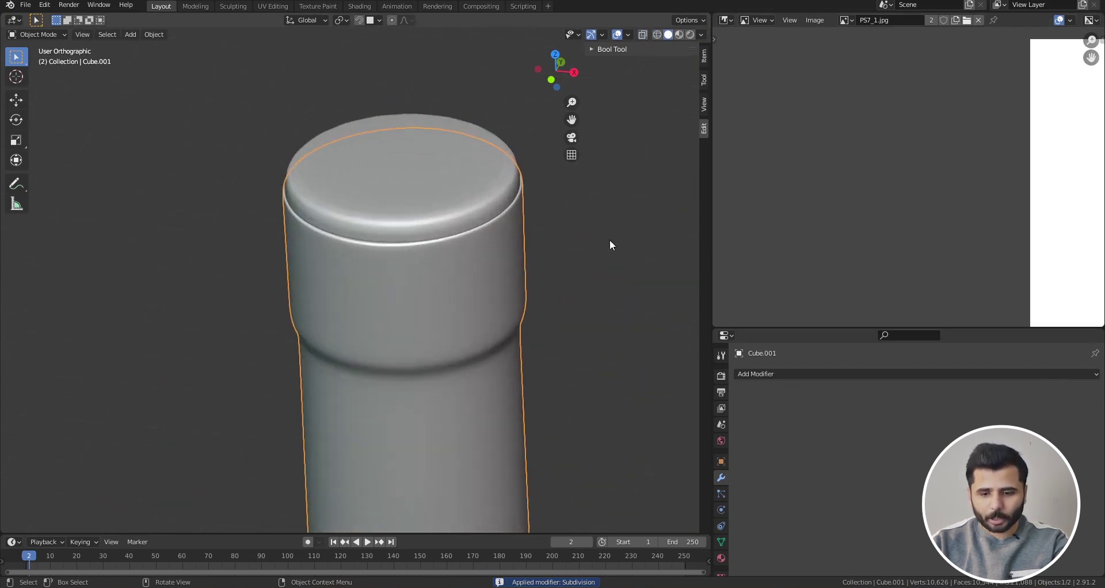
scroll(537, 134, down, 4)
Add a Boolean modifier to the bat body, using Difference with Cube.001 as its object
click(541, 316)
scroll(540, 345, up, 4)
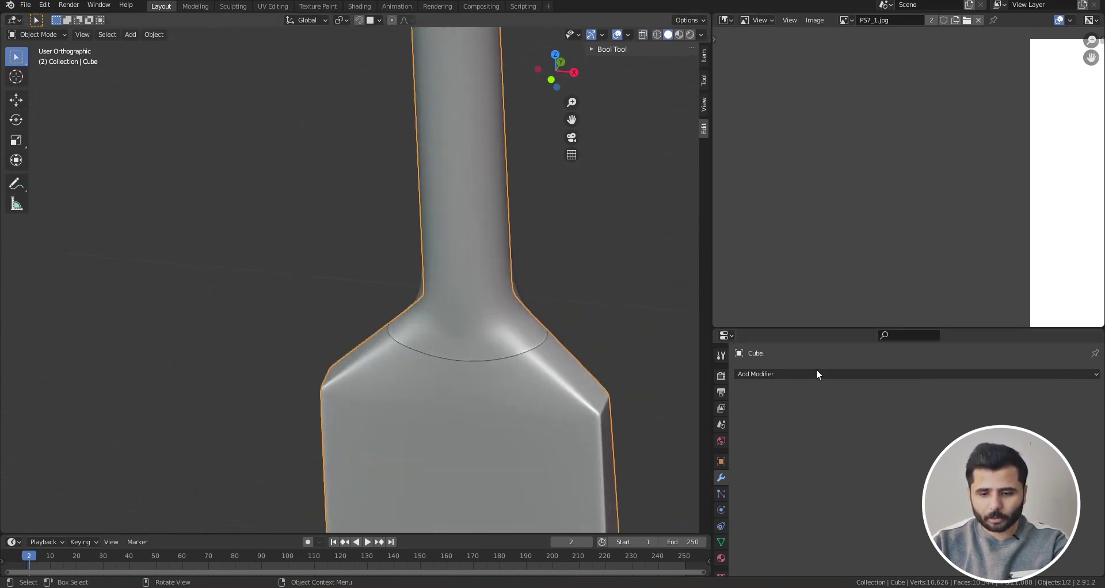
click(817, 374)
click(859, 171)
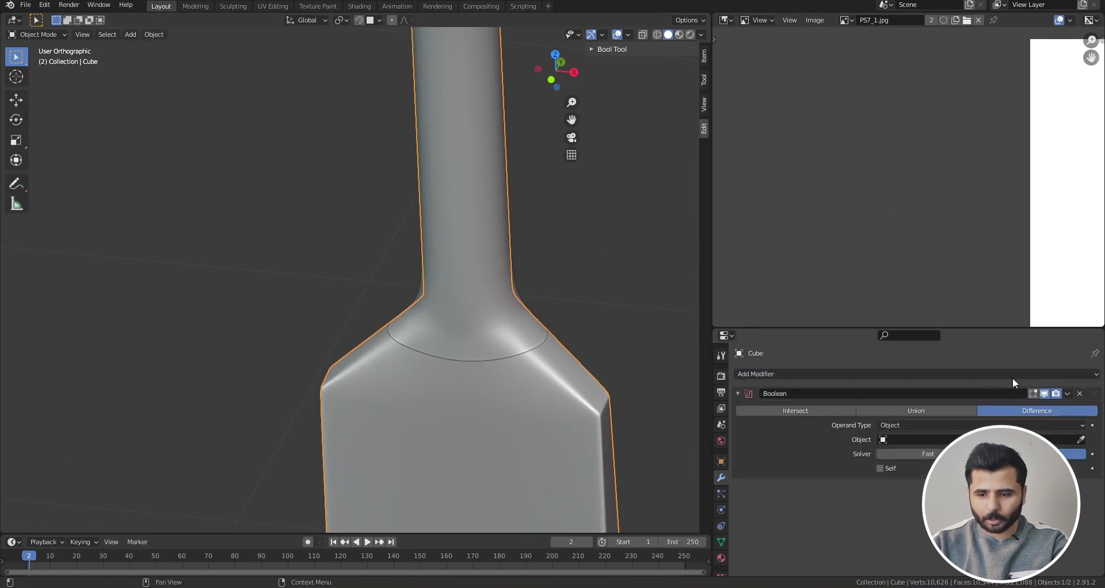
click(926, 440)
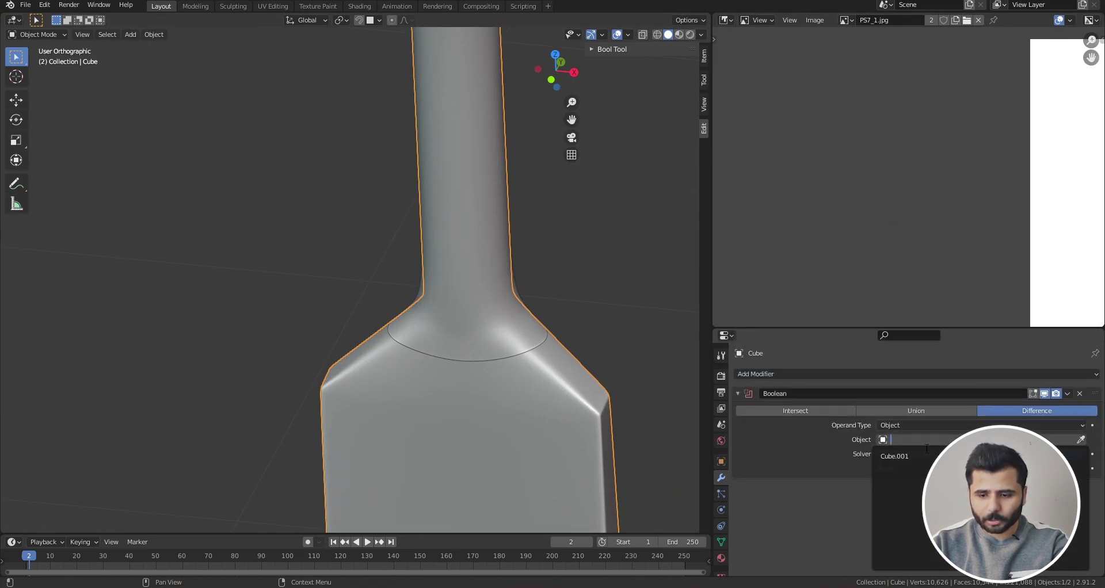
key(Return)
scroll(469, 317, down, 4)
Rename the bat's handle piece Cube.001 to "grip"
click(470, 317)
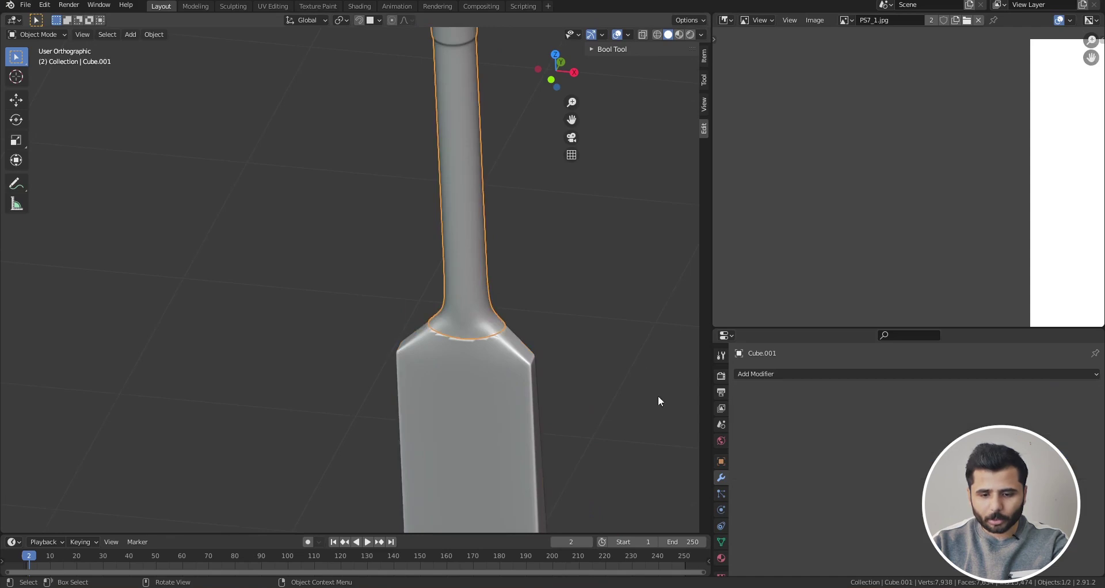
click(720, 461)
click(806, 373)
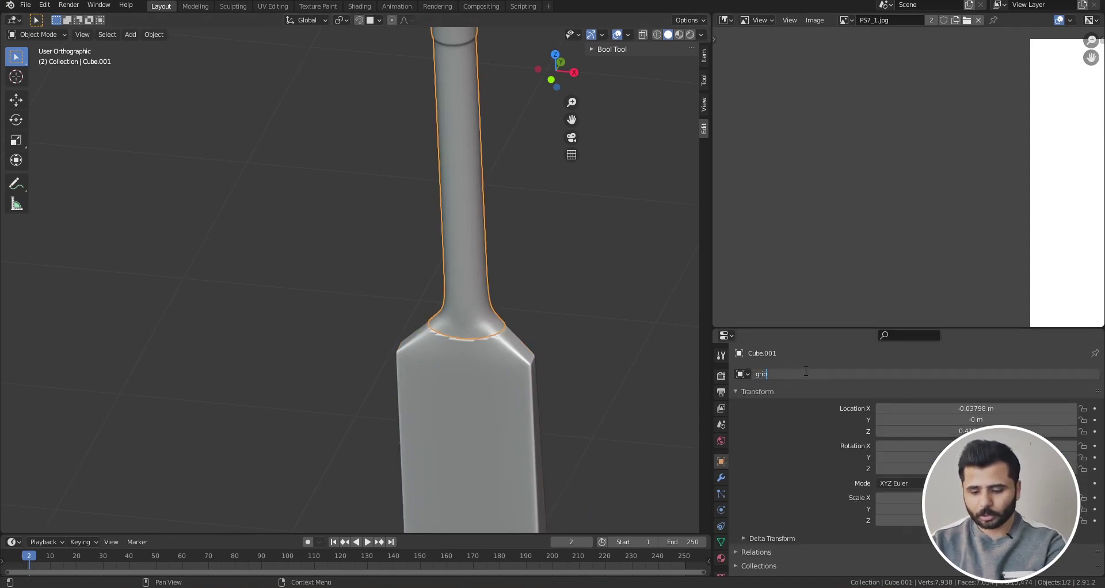
text(grip)
key(Return)
Replace the image editor with the Outliner and inspect the hollow top end of the grip
click(727, 20)
click(685, 61)
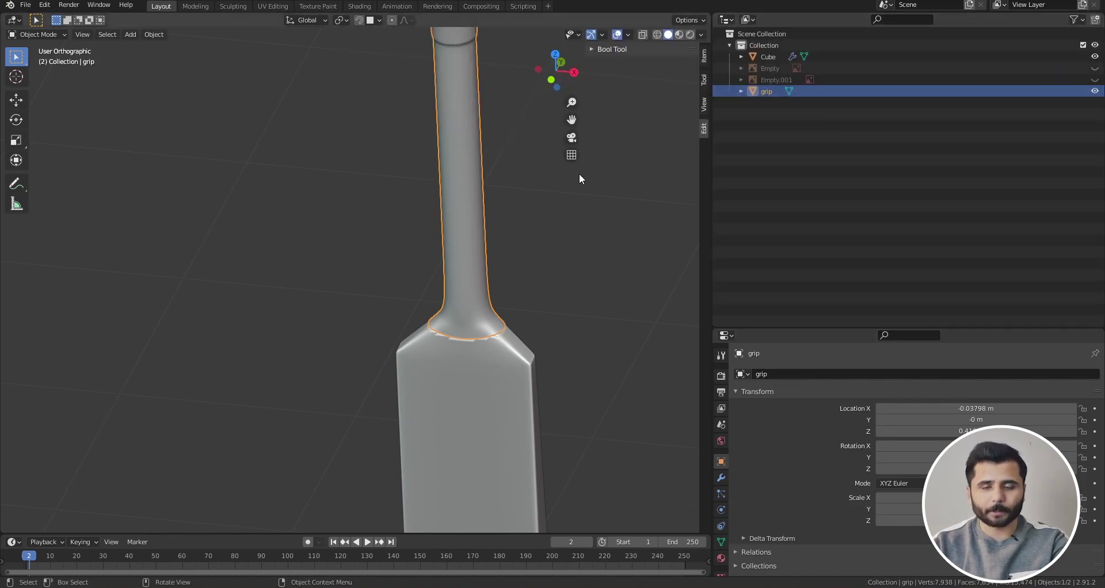
scroll(495, 238, down, 2)
middle_drag(473, 81, 502, 235)
scroll(501, 187, up, 4)
scroll(496, 248, down, 3)
Rename the bat's main object from Cube to "bat_body"
click(490, 322)
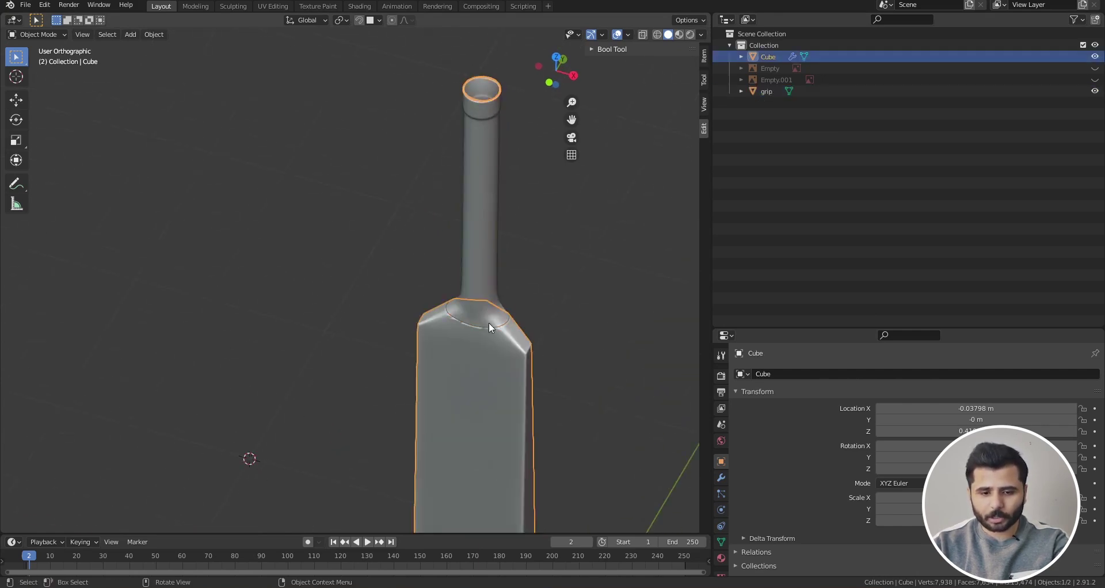
click(772, 67)
double_click(769, 56)
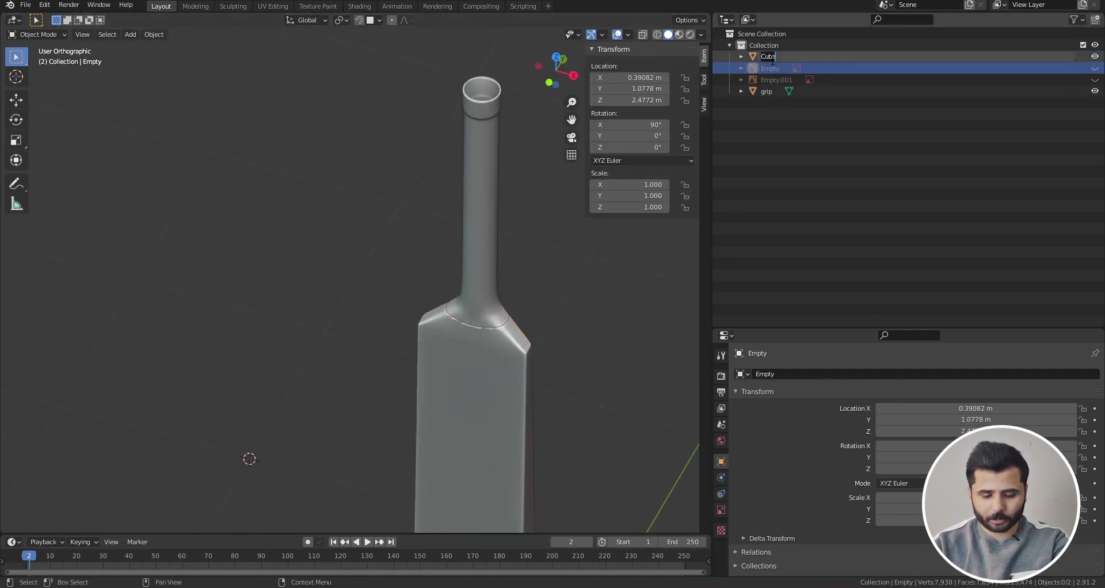
text(bat_body)
key(Return)
Switch the Boolean modifier on bat_body to the Union operation
click(485, 99)
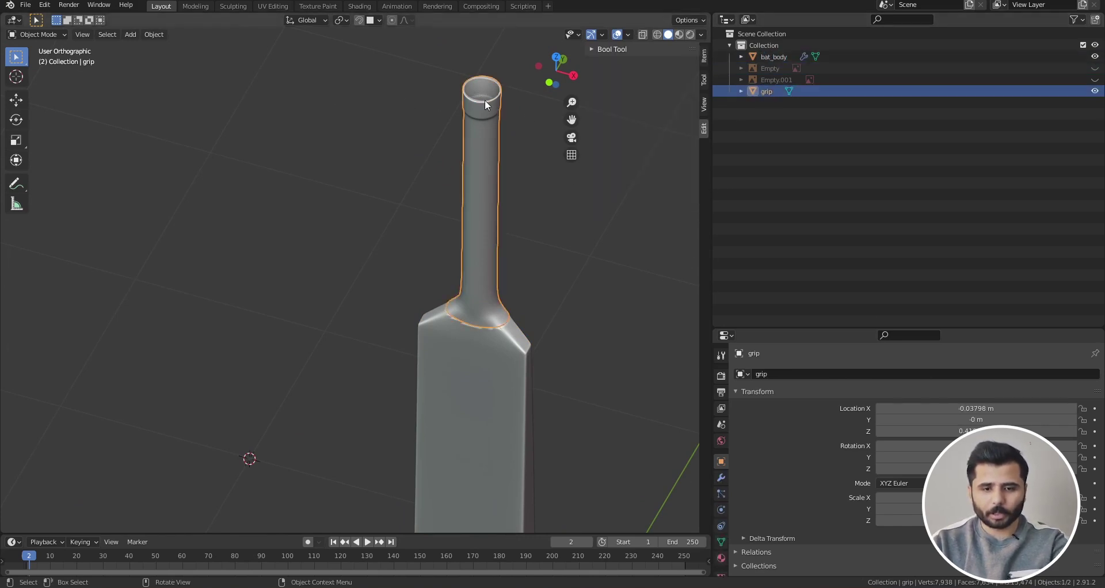
scroll(529, 116, up, 3)
scroll(467, 228, down, 3)
click(492, 416)
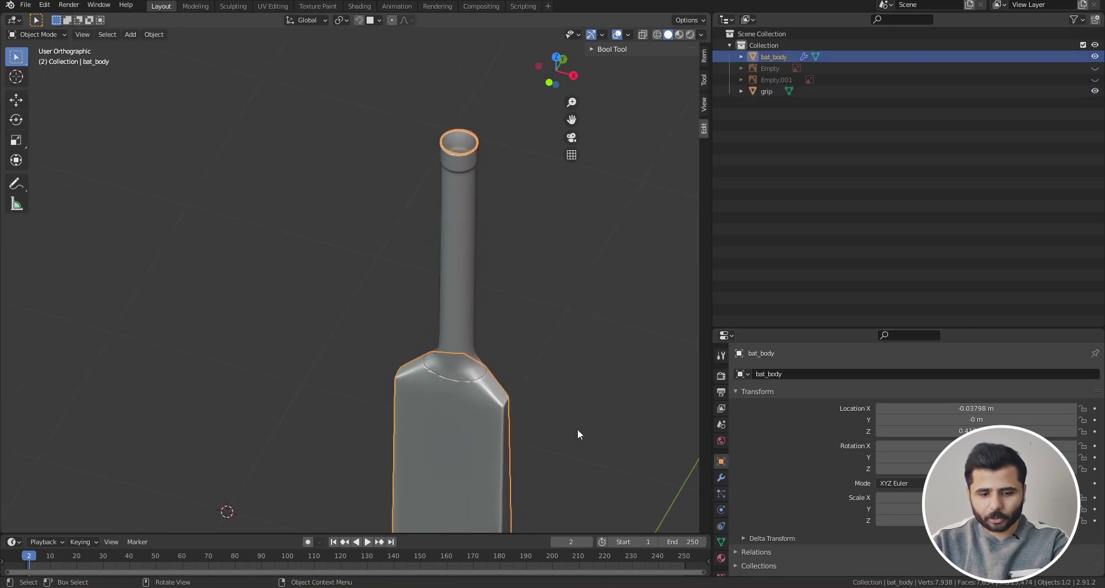
click(721, 477)
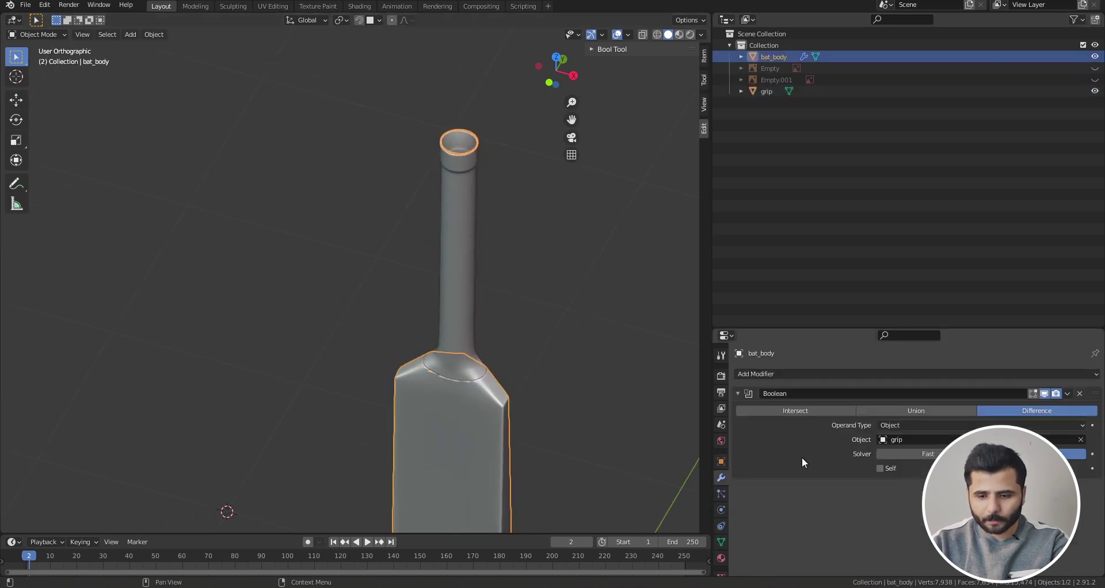
click(893, 410)
Examine the union between the blade and the grip in wireframe and solid shading, from the shoulder up to the handle's top
click(485, 325)
click(465, 339)
scroll(478, 403, up, 4)
key(grave)
click(423, 292)
key(z)
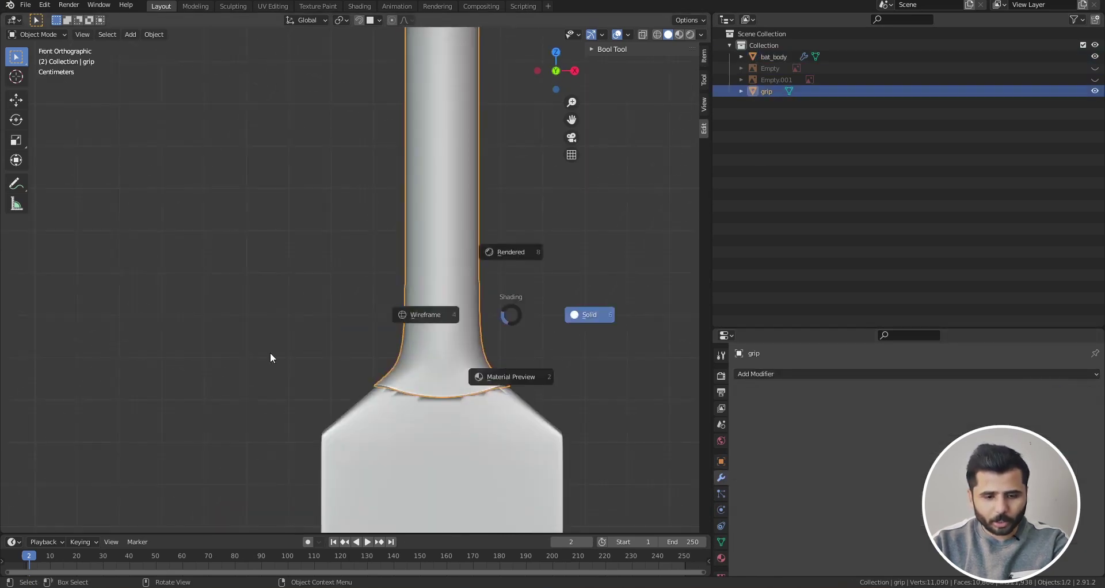
click(272, 358)
scroll(559, 399, up, 4)
scroll(476, 372, down, 6)
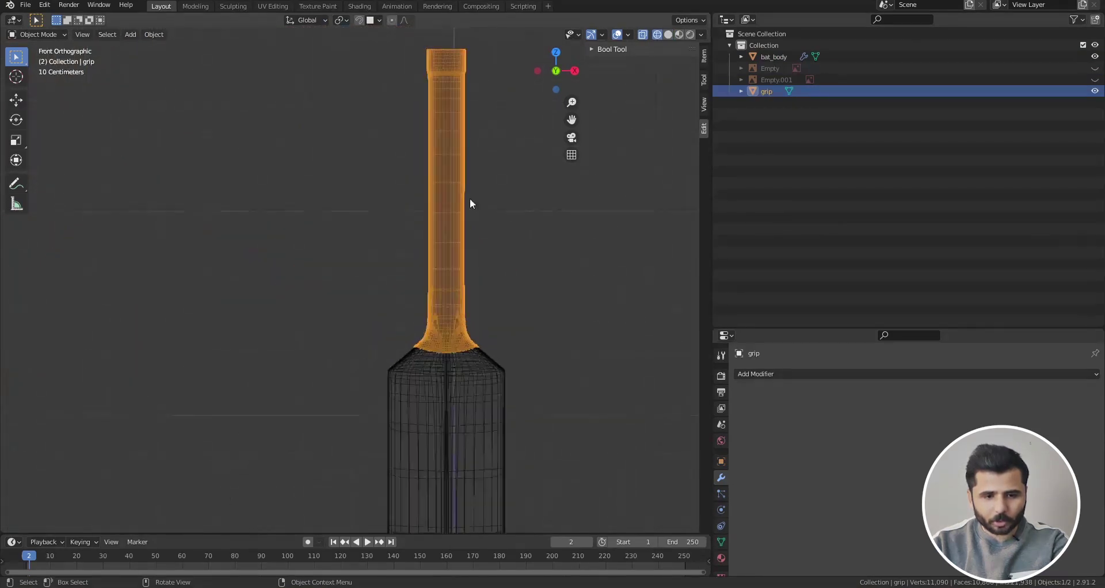
scroll(459, 328, up, 5)
scroll(436, 172, down, 5)
key(shift+z)
middle_drag(478, 92, 458, 129)
scroll(458, 130, up, 6)
scroll(438, 111, down, 7)
Select bat_body and inspect the handle's hollow top end in Edit Mode and Object Mode
click(479, 399)
scroll(437, 99, up, 1)
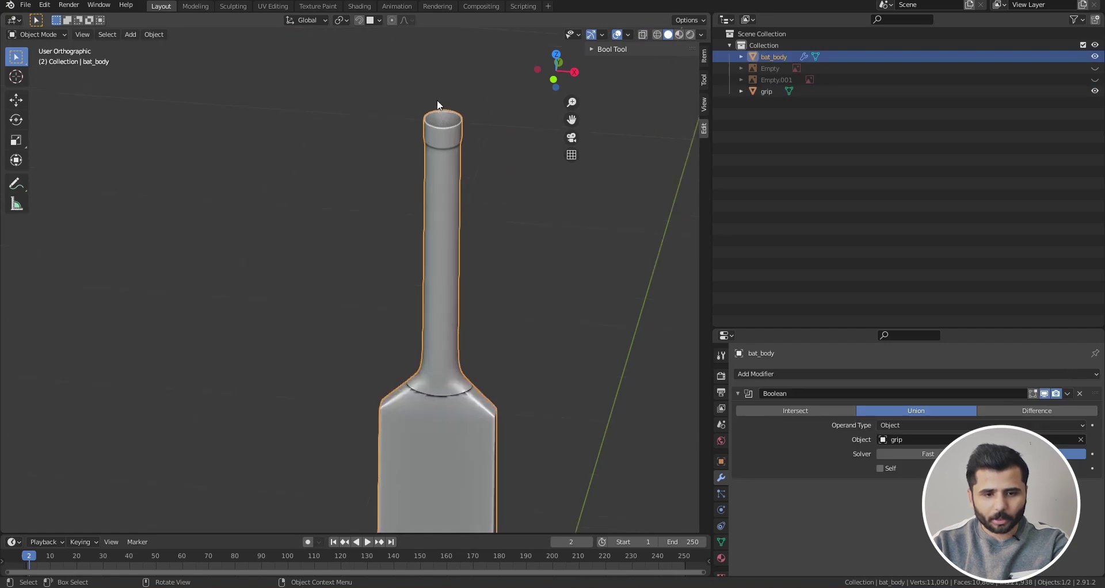
key(Tab)
scroll(443, 121, up, 6)
key(Tab)
scroll(455, 130, down, 4)
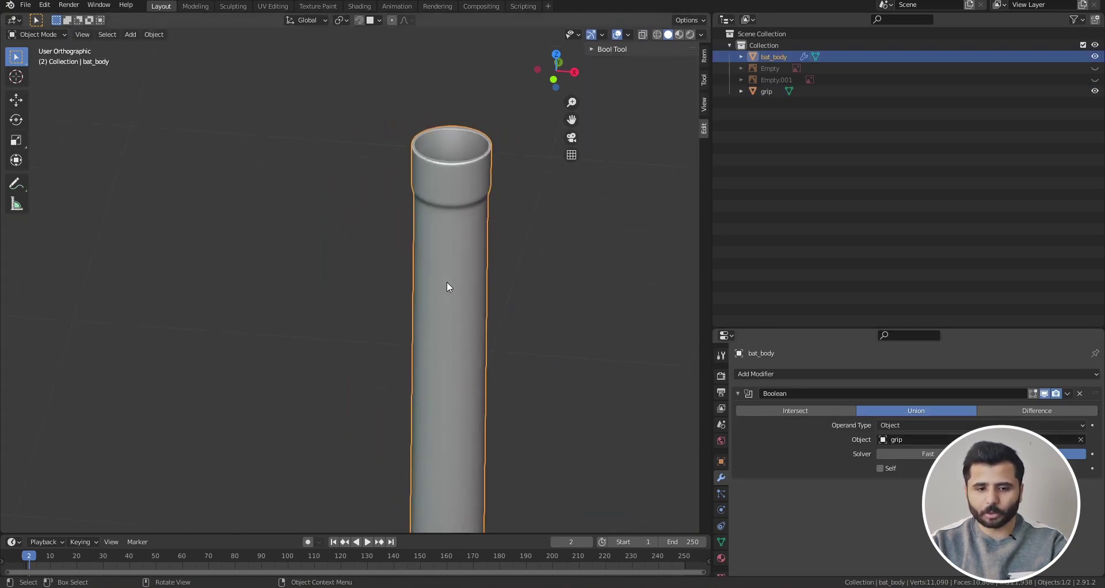
scroll(454, 196, down, 3)
scroll(444, 167, up, 5)
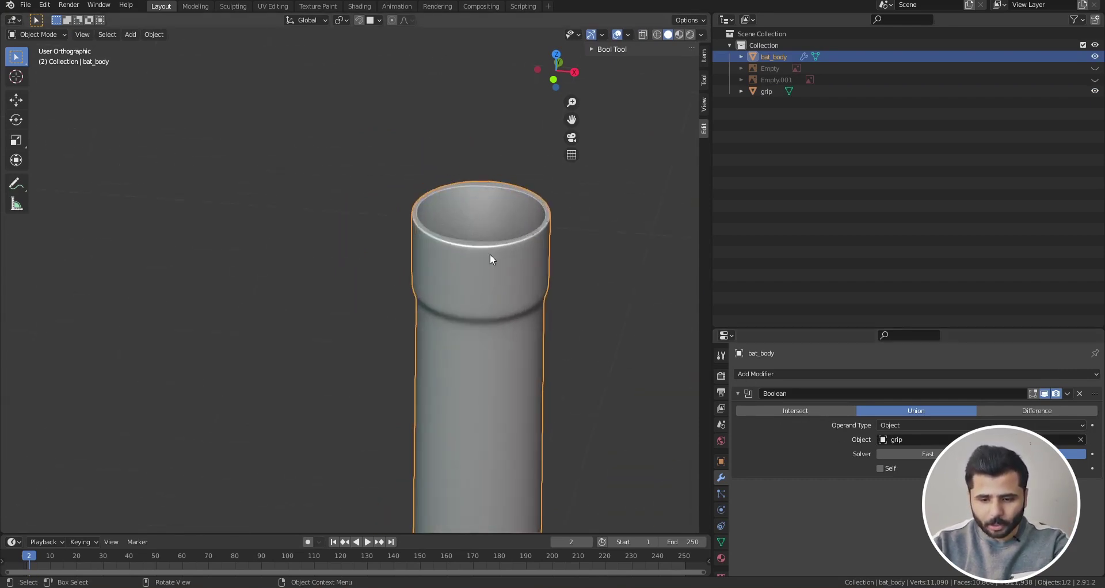
scroll(517, 219, up, 1)
scroll(506, 205, down, 4)
key(KP_1)
scroll(512, 259, down, 3)
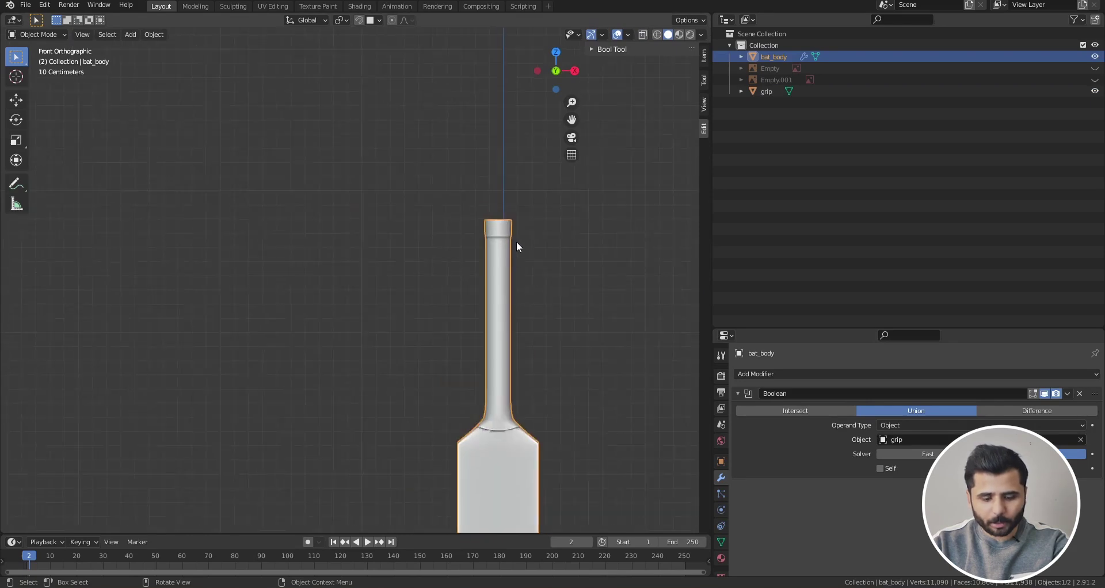
Reveal the hidden reference images and hide them again
key(alt+h)
click(484, 227)
key(h)
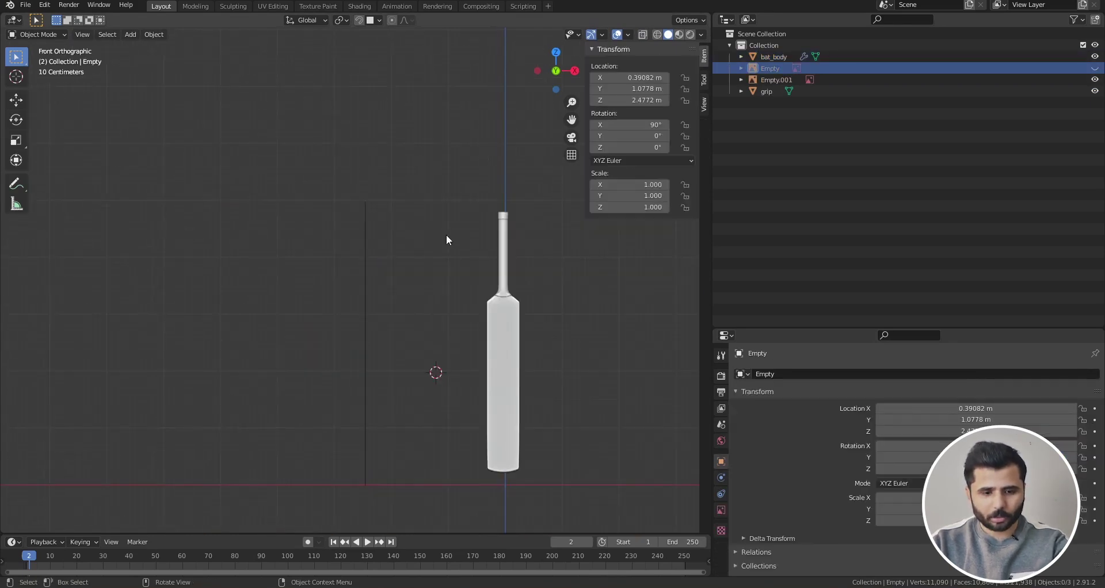
middle_drag(506, 207, 504, 336)
Try moving bat_body down along the Z axis to check how it sits inside the grip
click(504, 336)
scroll(478, 199, up, 10)
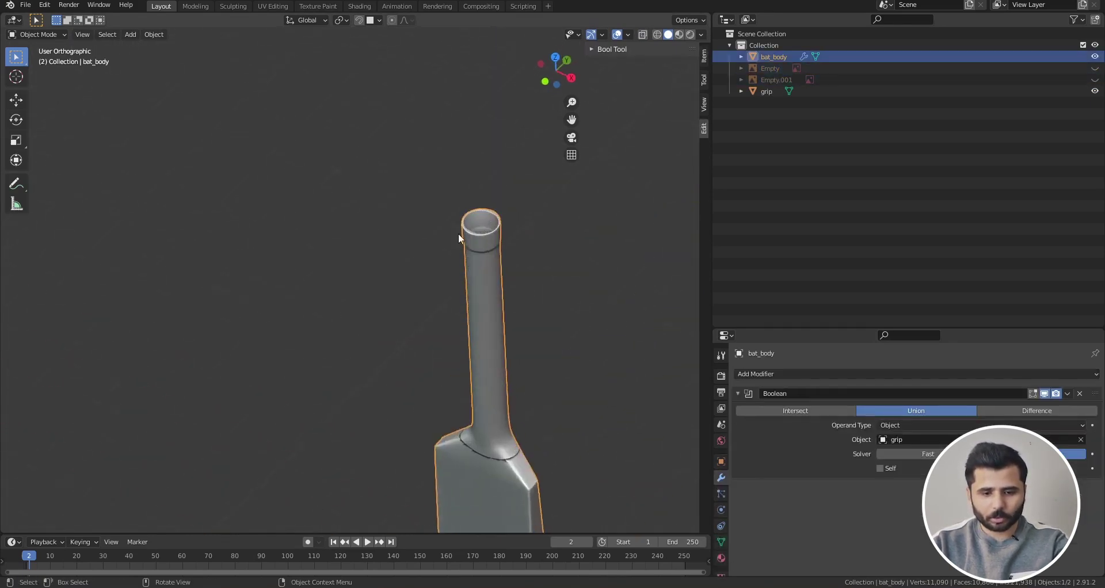
key(g)
key(z)
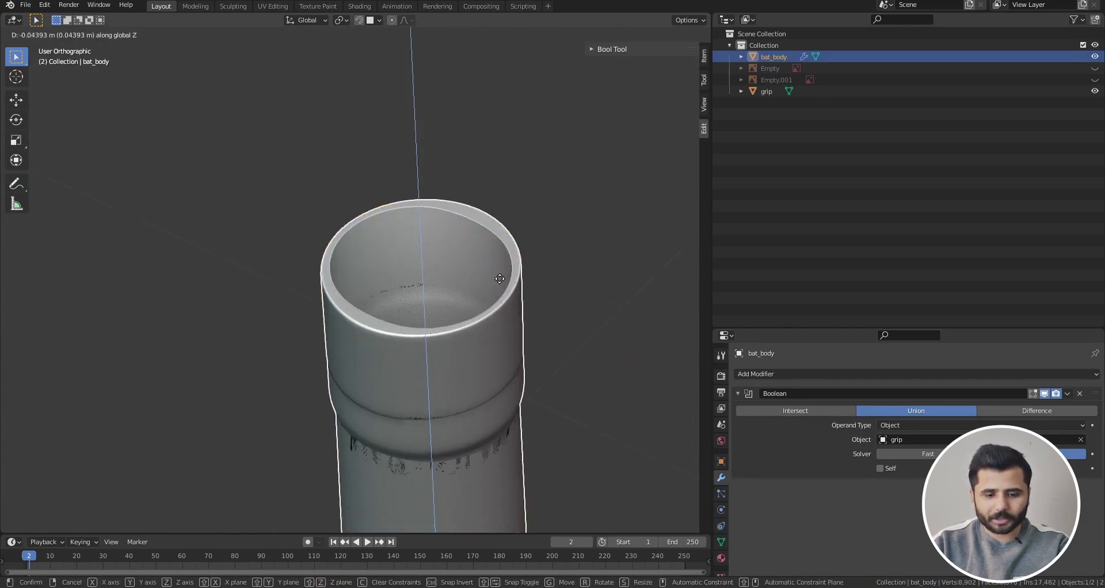
click(516, 194)
scroll(509, 226, down, 6)
scroll(511, 300, up, 4)
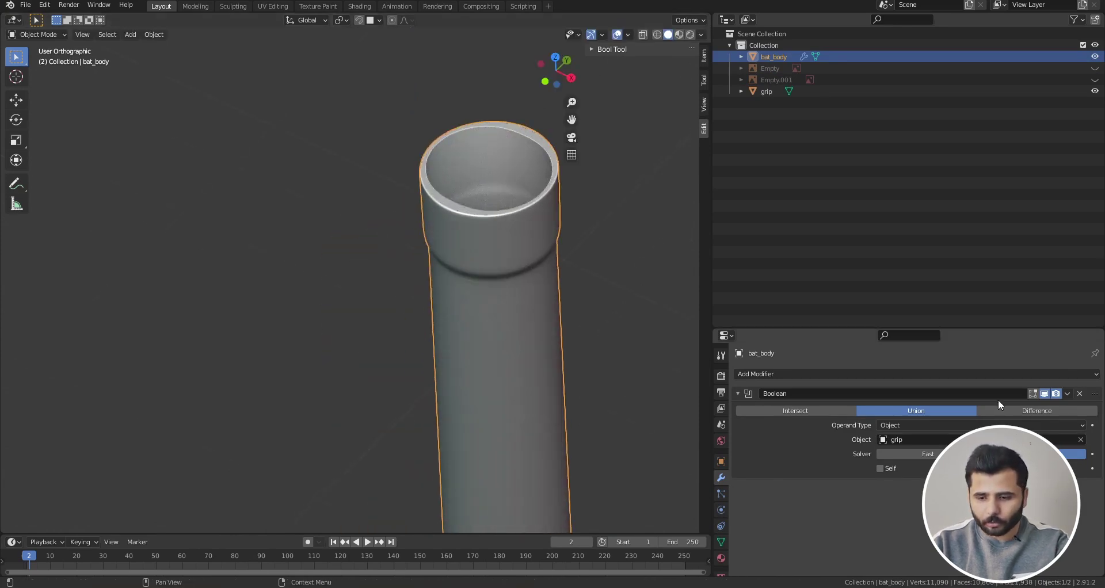
Turn off the Boolean modifier's viewport display on bat_body, and isolate the grip in Edit Mode
click(1045, 394)
scroll(448, 187, down, 5)
click(489, 275)
key(shift+h)
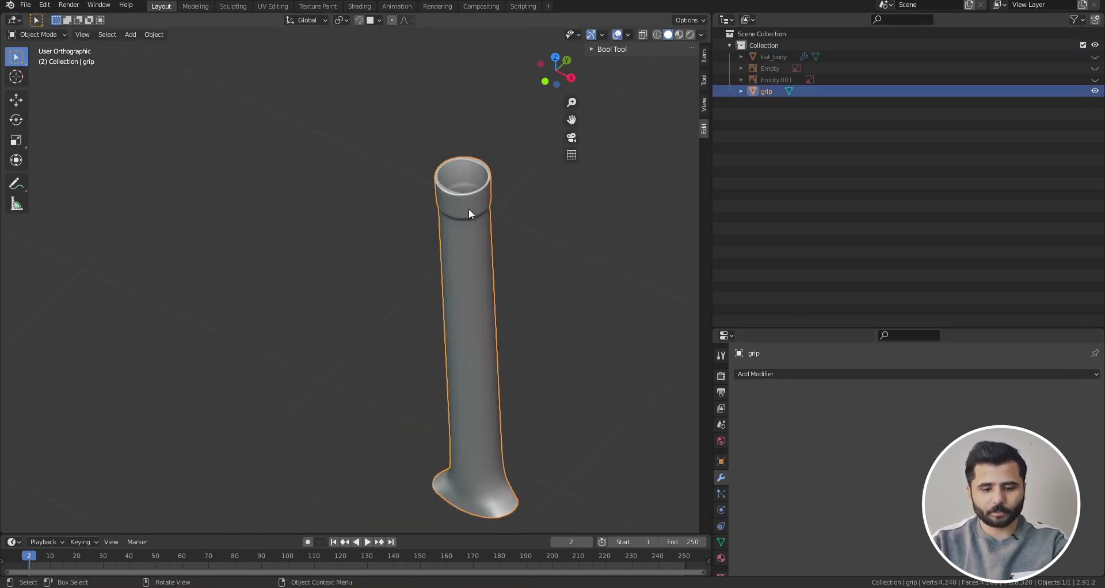
scroll(470, 174, down, 3)
key(Tab)
Select the inner rim edge loop at the grip's open top end
scroll(505, 218, up, 8)
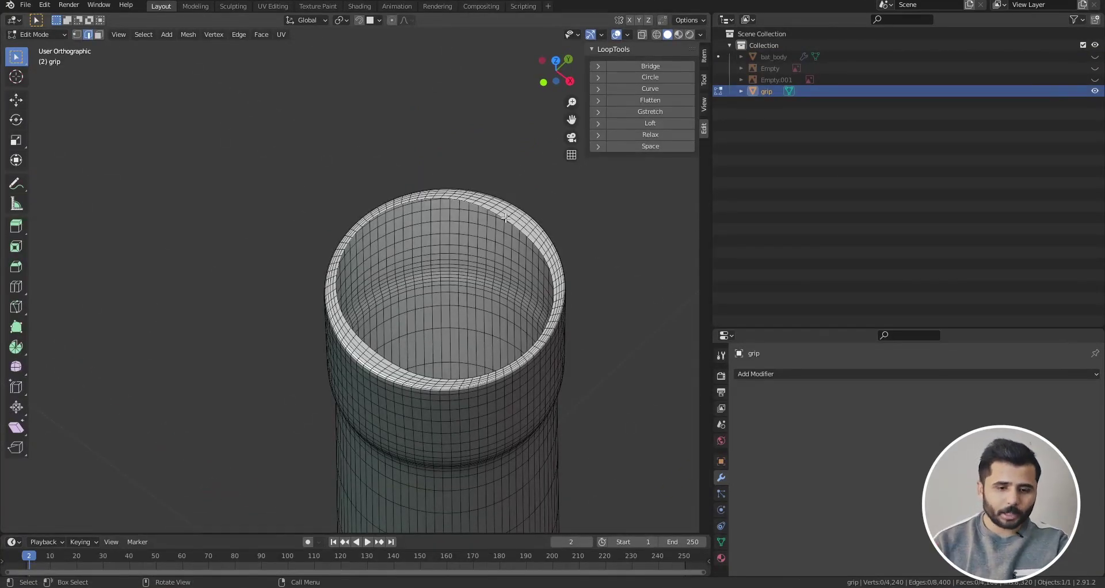
scroll(505, 218, down, 2)
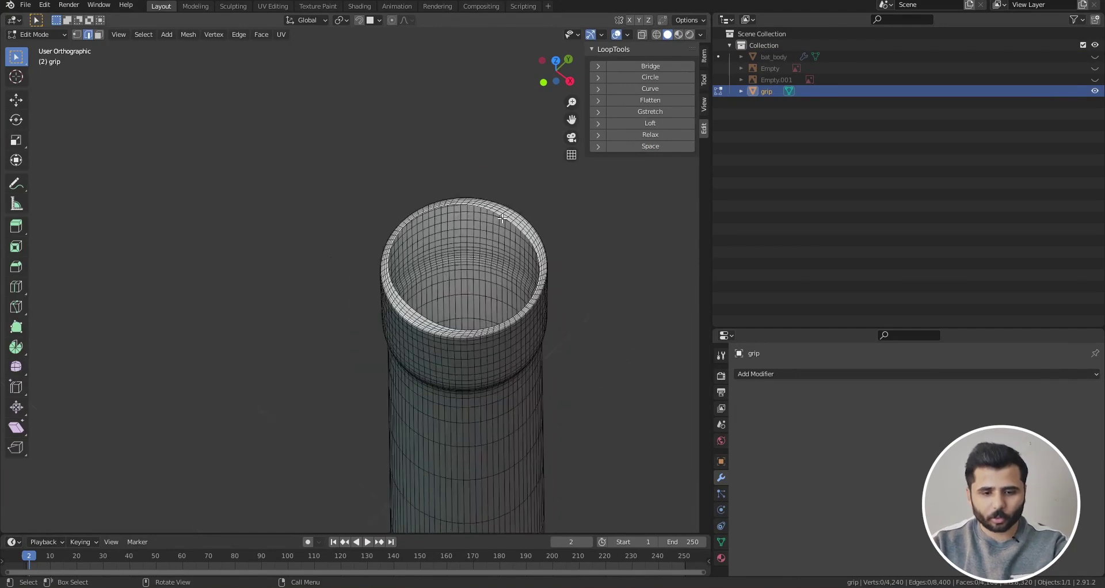
scroll(505, 219, up, 6)
scroll(504, 219, down, 3)
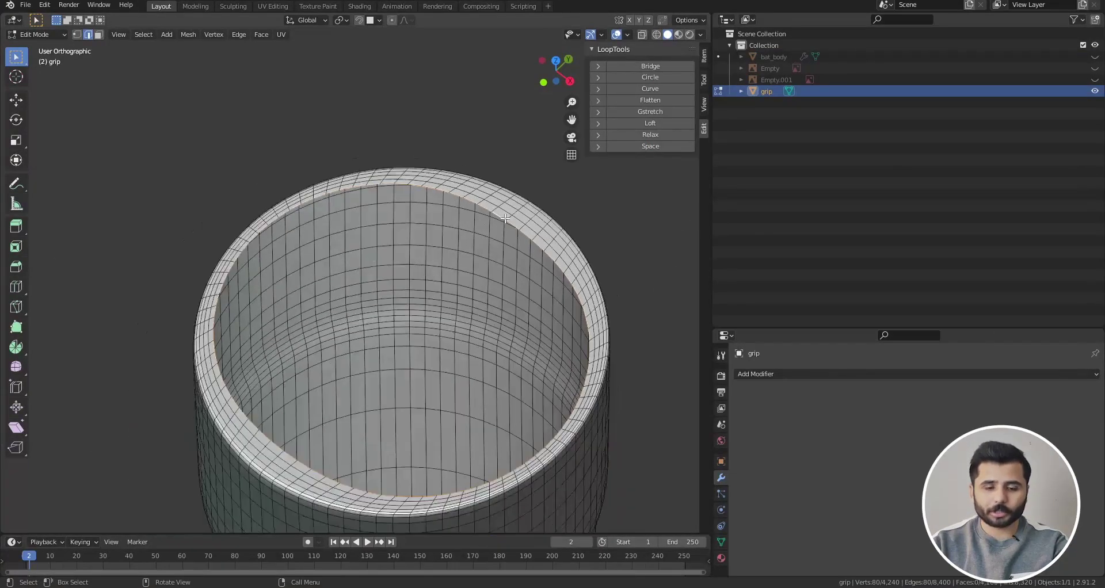
key(alt+a)
scroll(509, 227, up, 3)
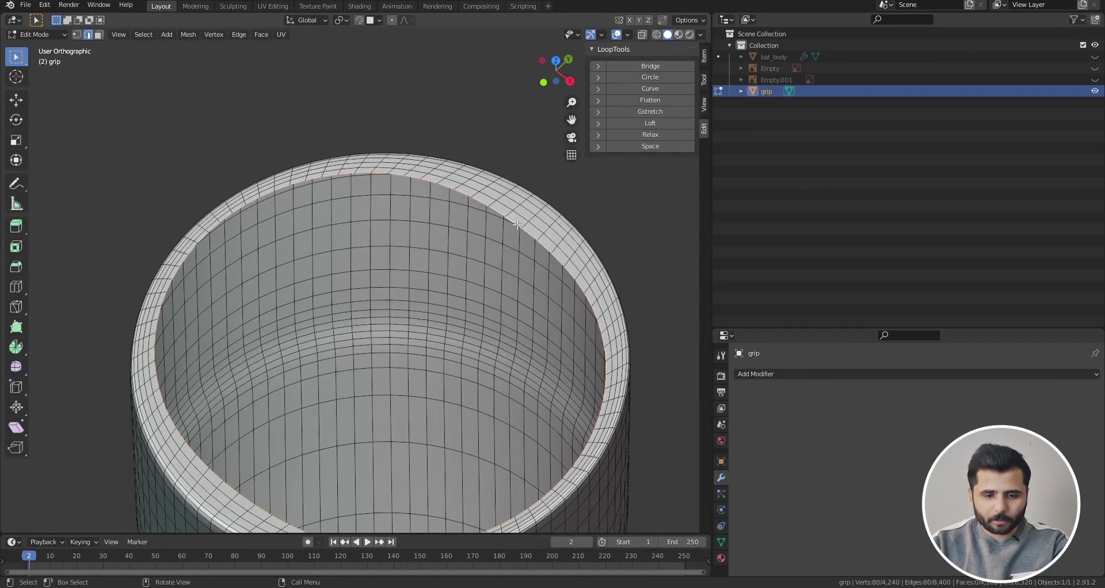
scroll(517, 224, down, 2)
Try closing the grip's top by scaling the extruded rim inward and merging it at the center, and undo it
key(s)
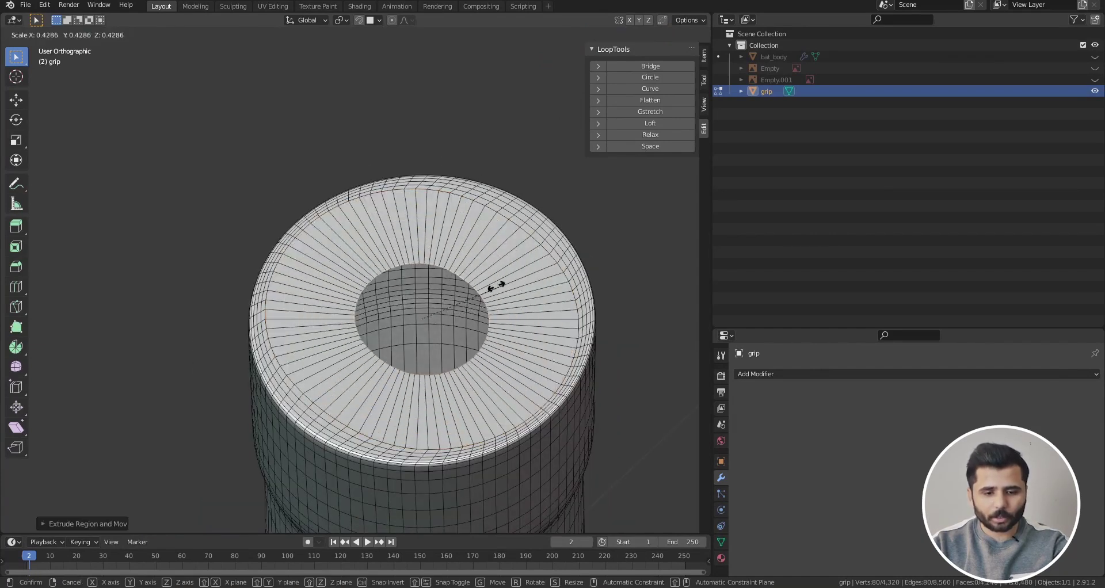
click(463, 313)
key(m)
click(464, 314)
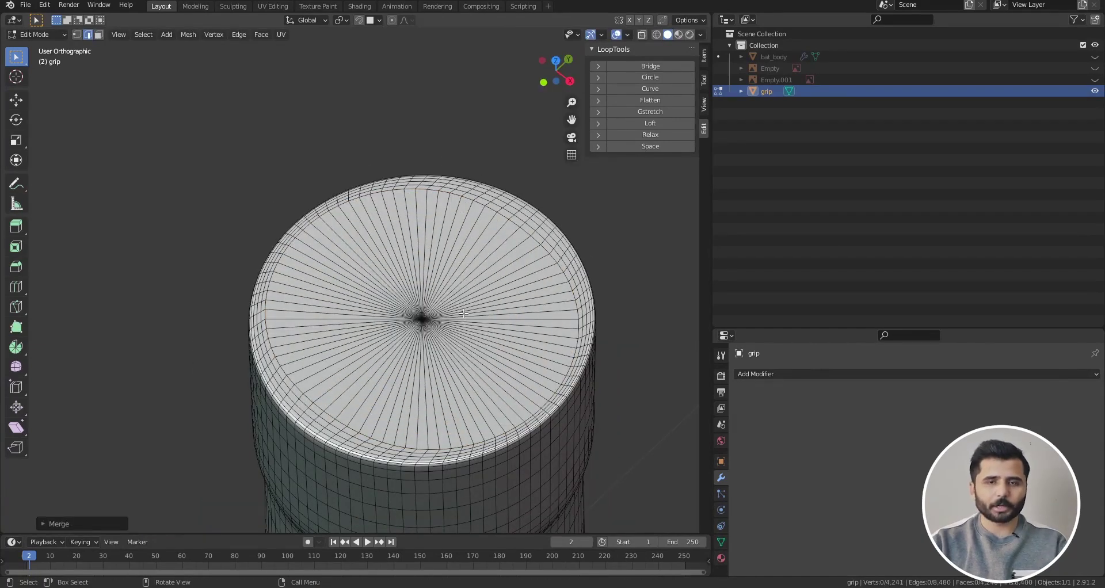
key(ctrl+z)
key(ctrl+z)
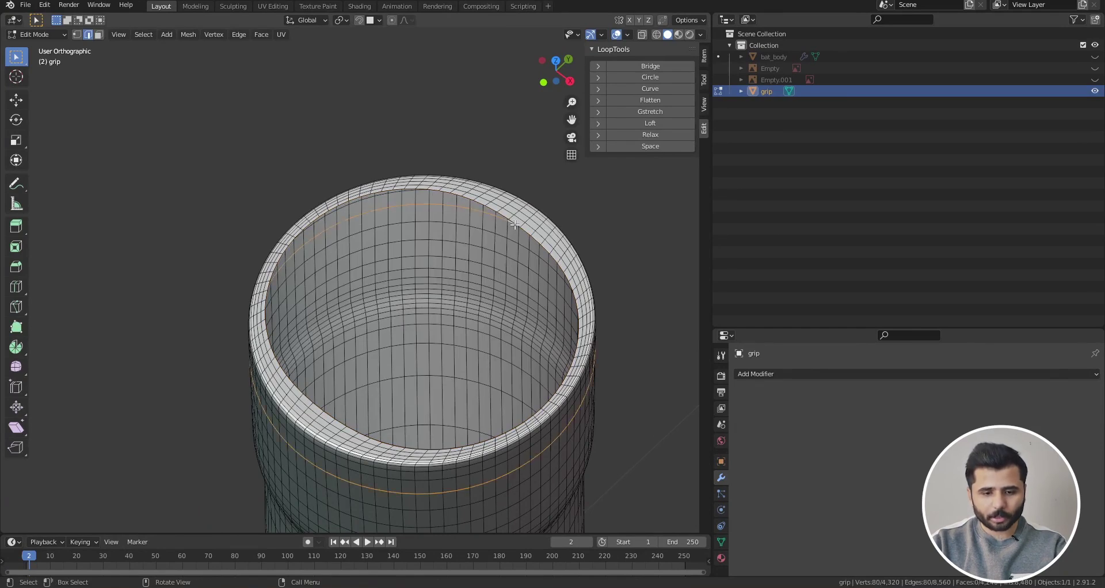
Fill the grip's top opening with a face, scale it to about 0.40 and merge it at its center
key(f)
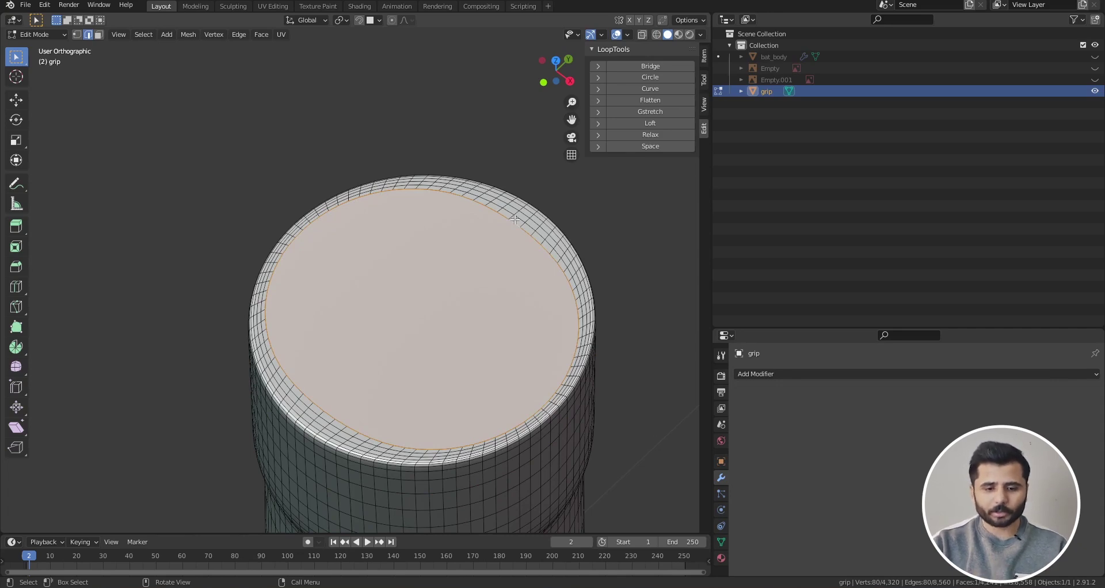
scroll(515, 220, down, 3)
key(s)
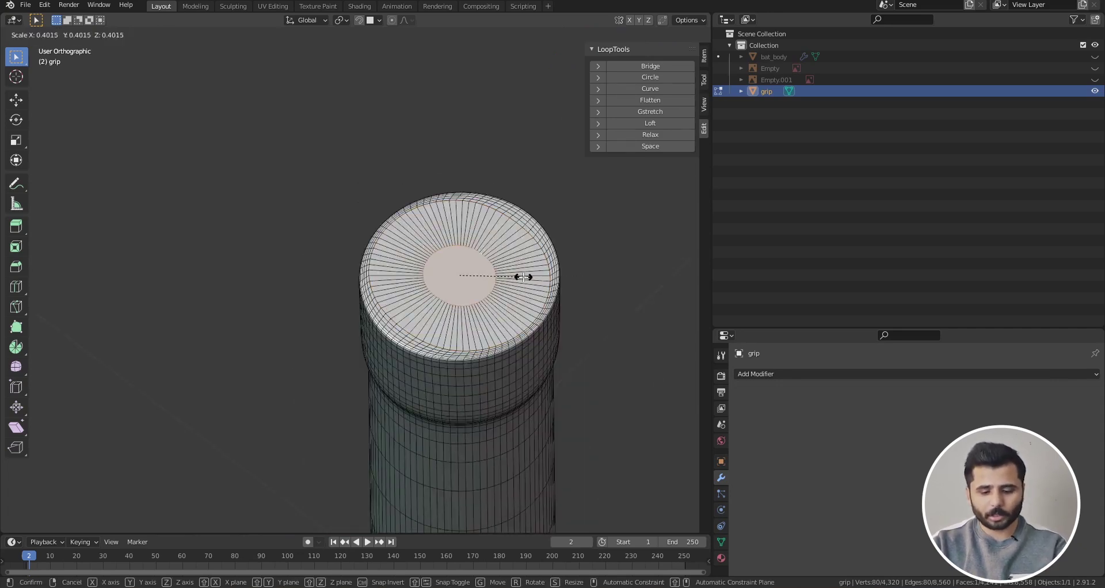
click(523, 276)
key(m)
click(523, 277)
Close the grip's flared lower opening by extruding its inner rim loop inward and merging it at the center
scroll(521, 272, down, 7)
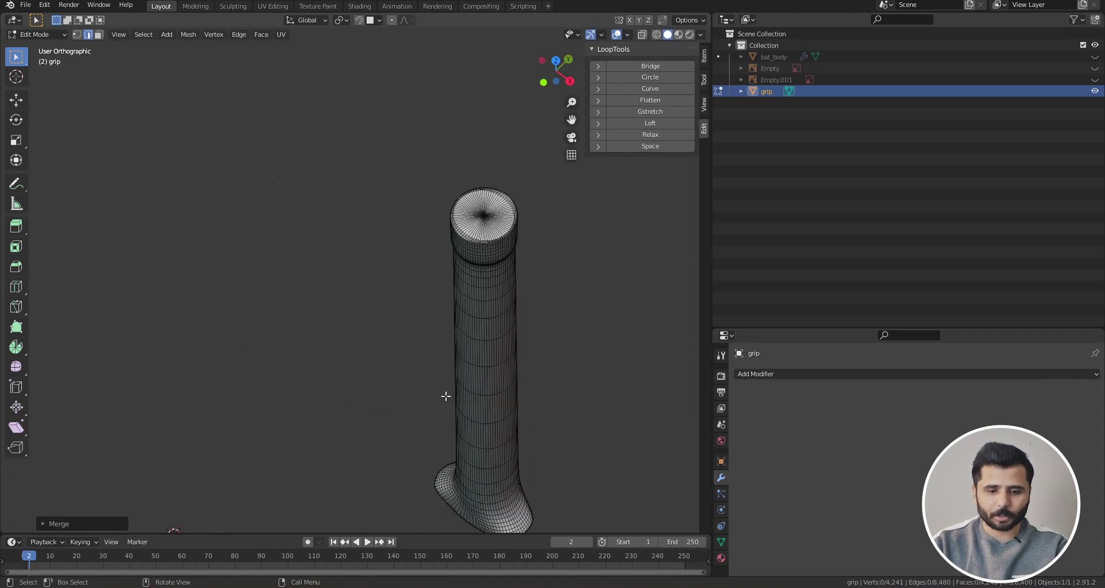
middle_drag(521, 271, 435, 271)
scroll(434, 271, up, 10)
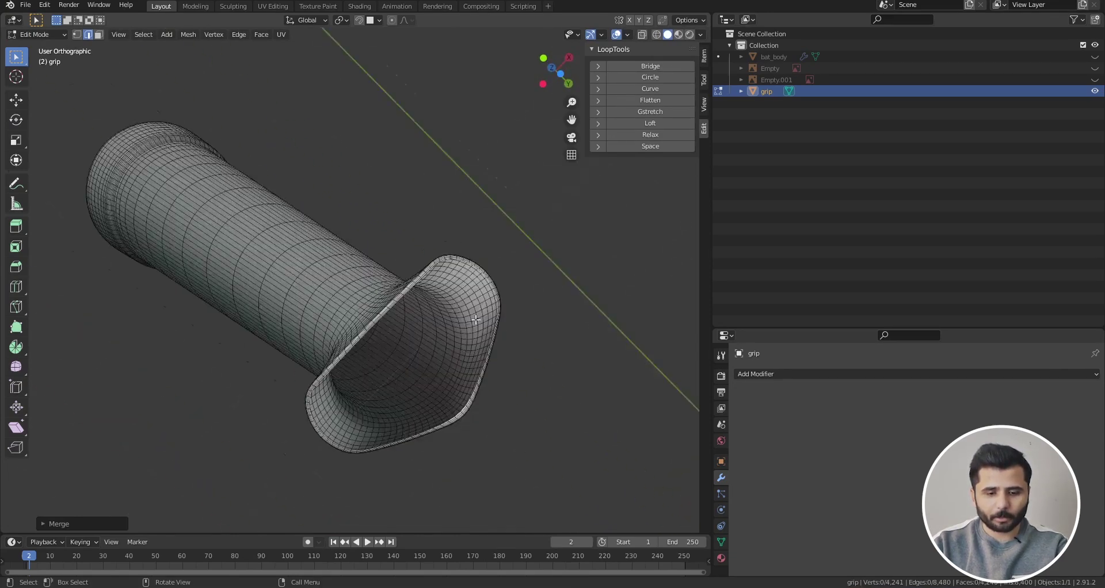
alt+click(580, 284)
scroll(580, 284, down, 4)
key(e)
right_click(590, 291)
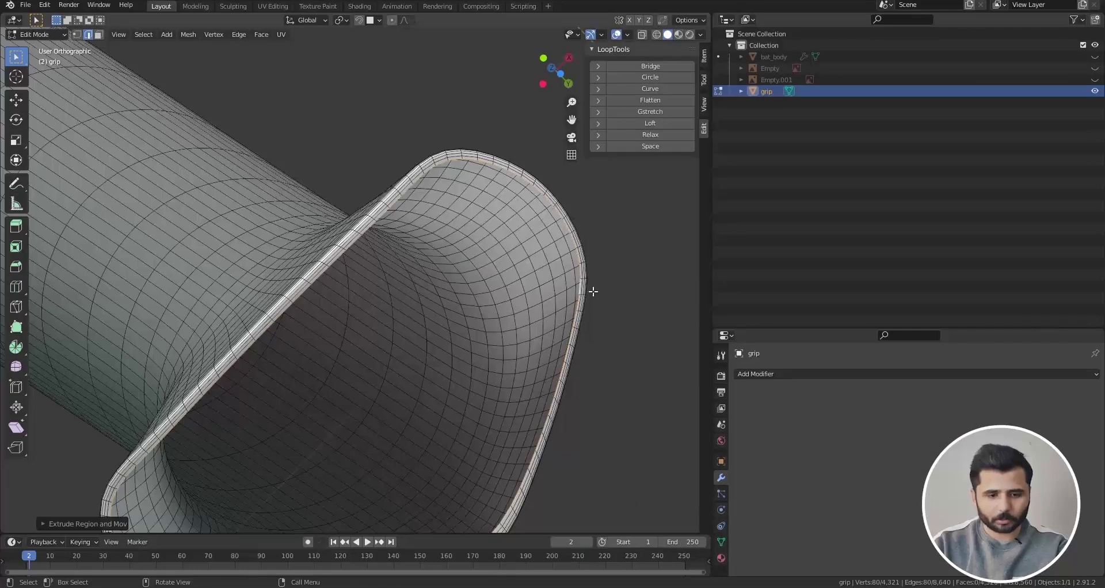
key(s)
click(490, 318)
key(n)
key(m)
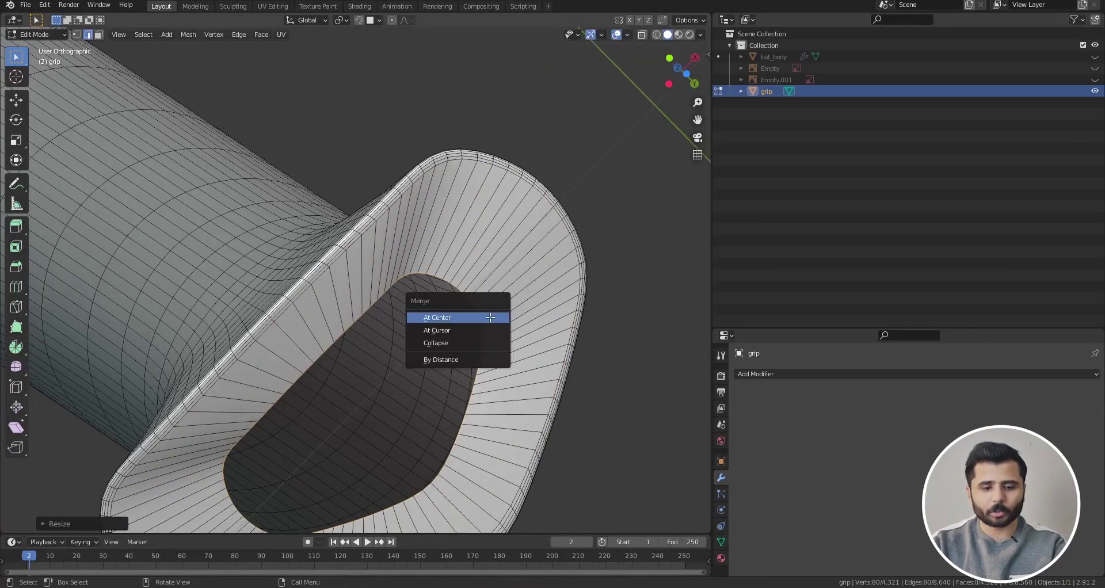
scroll(490, 317, down, 5)
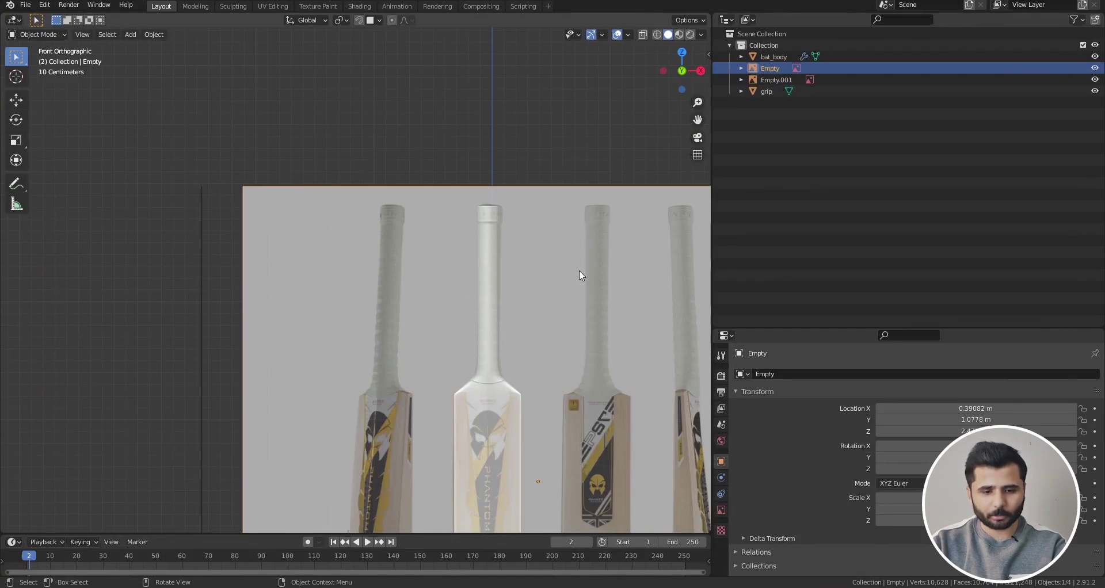
Delete the two reference images, Empty and Empty.001
middle_drag(579, 270, 396, 293)
scroll(396, 288, down, 6)
key(x)
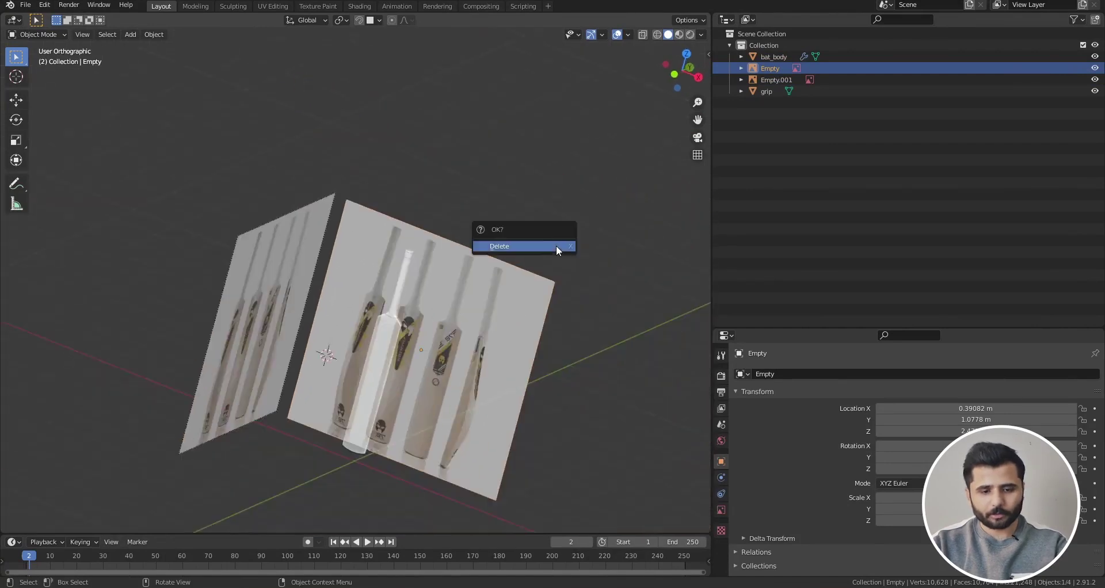
click(557, 249)
click(286, 208)
key(x)
click(242, 210)
Inspect the grip's capped top end against the bat body in solid and wireframe shading
scroll(403, 257, up, 9)
scroll(463, 225, up, 6)
click(466, 225)
scroll(518, 214, down, 6)
middle_drag(512, 219, 544, 388)
scroll(534, 266, down, 6)
scroll(433, 210, up, 6)
click(478, 227)
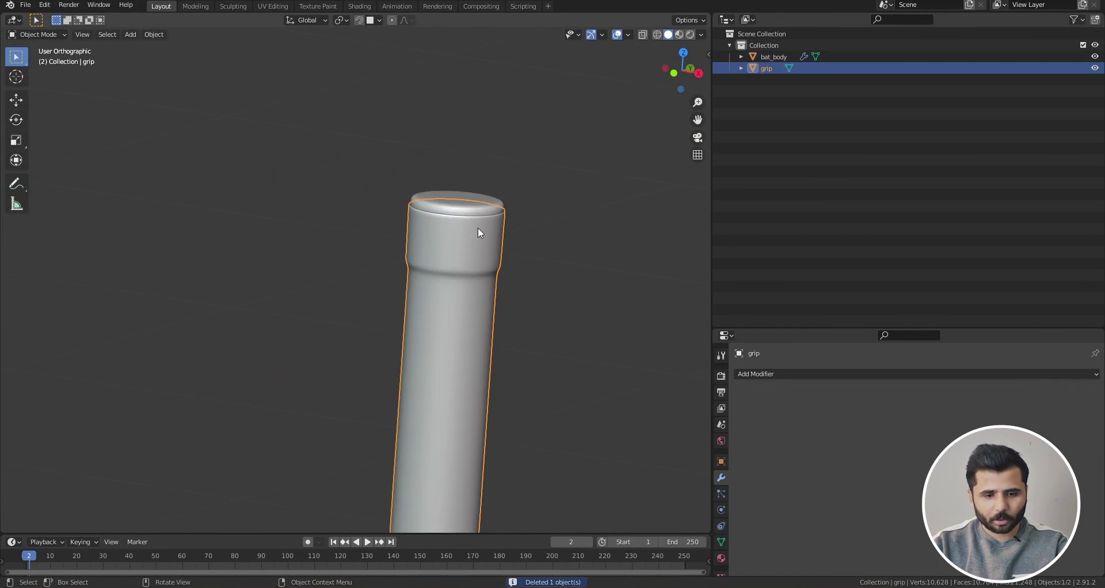
key(shift+z)
scroll(482, 216, up, 4)
Turn the Boolean modifier's viewport display back on for bat_body
click(509, 185)
scroll(535, 190, down, 2)
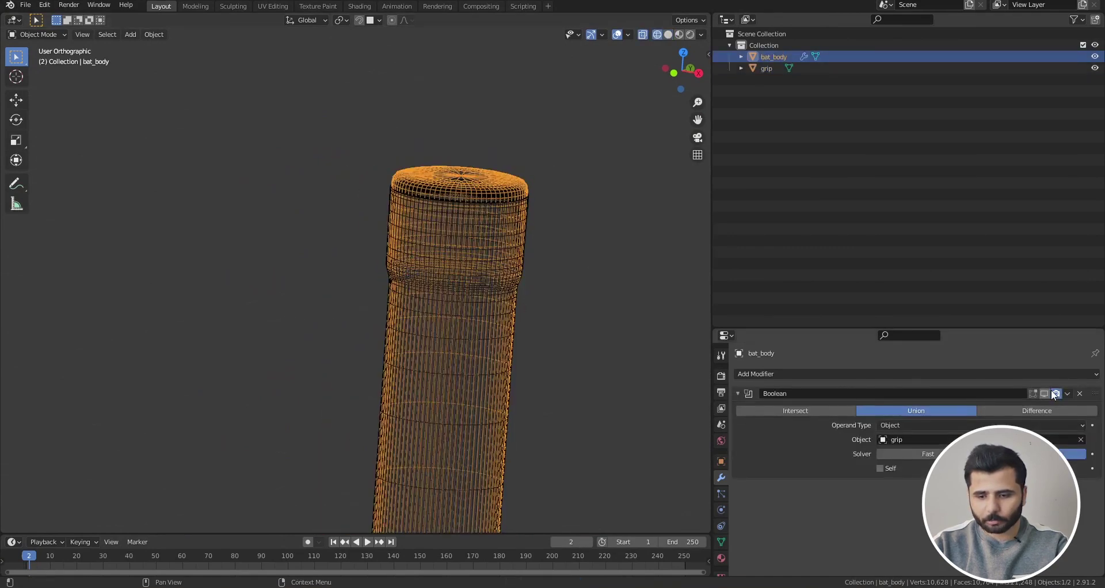
scroll(604, 238, down, 5)
Compare the joined bat and grip in wireframe and solid shading, and hide bat_body to leave only the grip
click(471, 250)
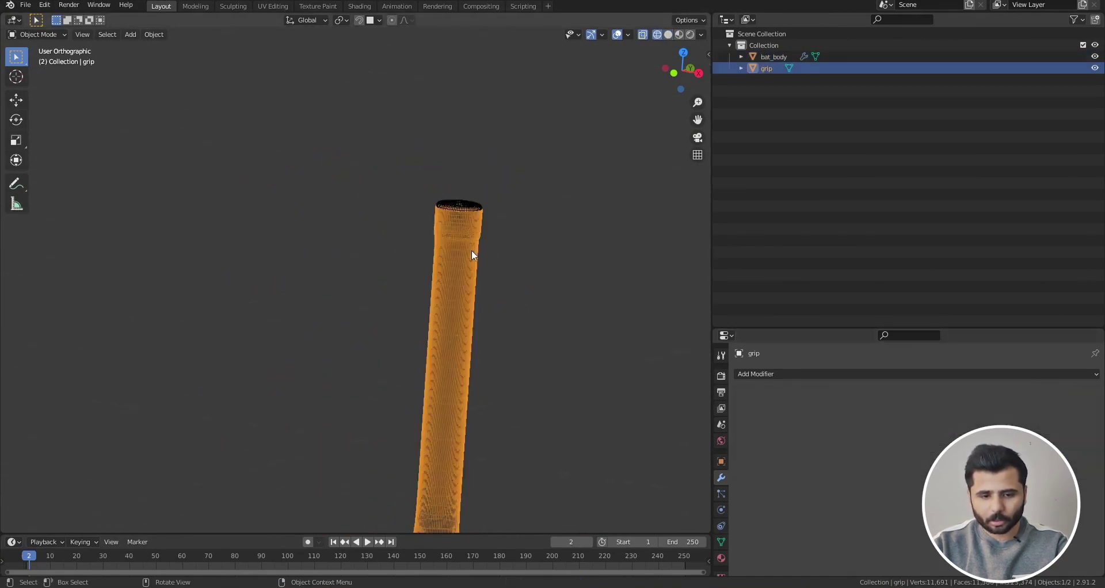
key(shift+z)
middle_drag(482, 198, 467, 304)
click(467, 304)
key(shift+z)
key(shift+z)
middle_drag(474, 257, 444, 284)
key(h)
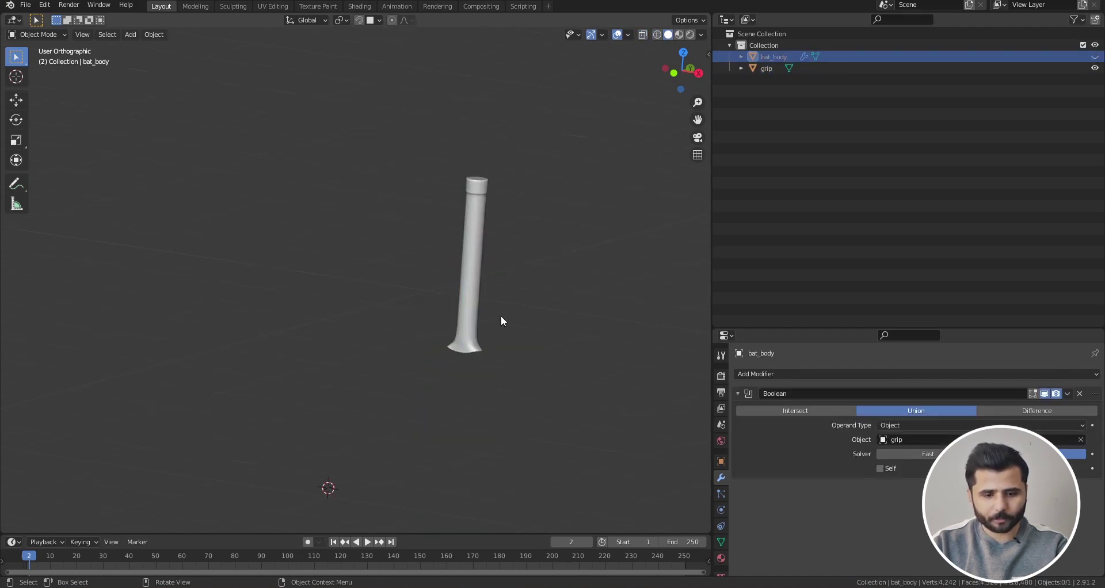
Unhide bat_body, compare the overlapping bat and grip in wireframe and solid shading, and hide the grip object
key(alt+h)
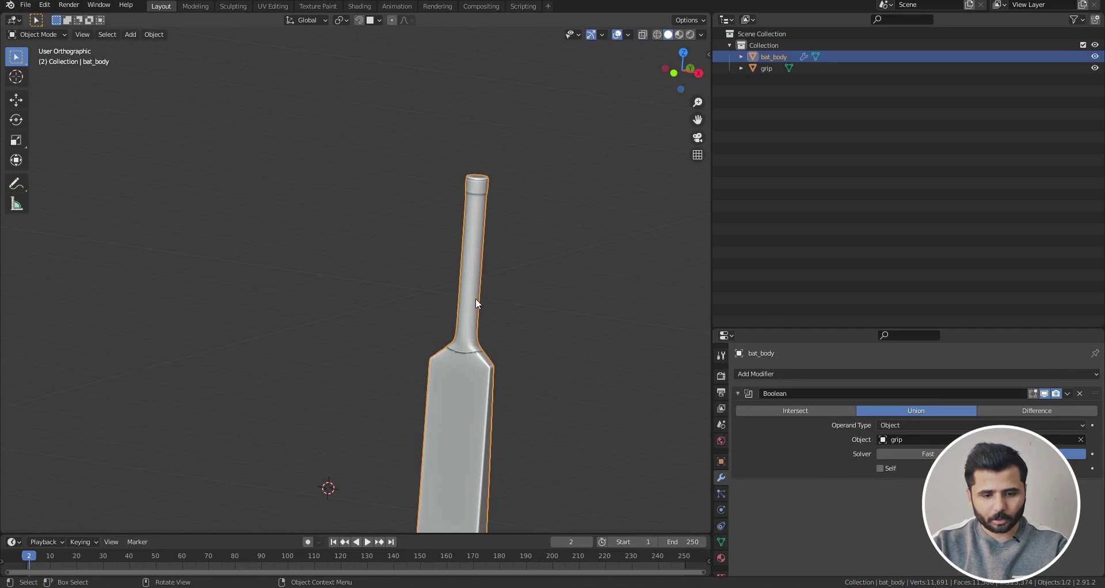
click(486, 221)
key(shift+z)
scroll(485, 214, up, 5)
key(shift+z)
key(shift+z)
scroll(482, 164, down, 3)
key(h)
Examine the joined bat's top end and the seam at its shoulders in solid and wireframe shading
key(shift+z)
click(481, 146)
scroll(486, 132, up, 10)
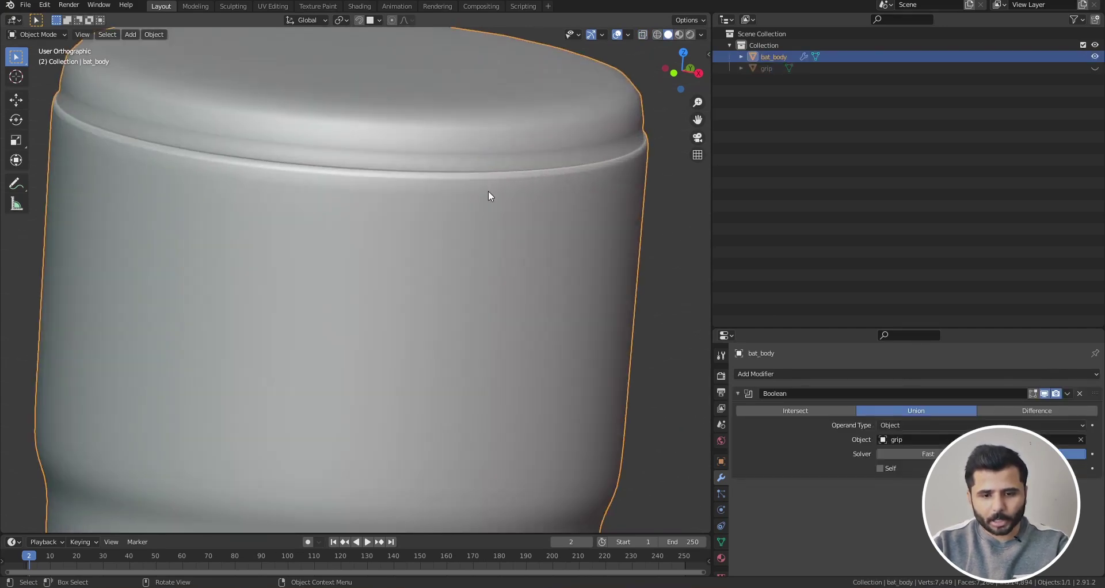
scroll(507, 193, down, 6)
scroll(523, 196, down, 5)
scroll(481, 360, up, 6)
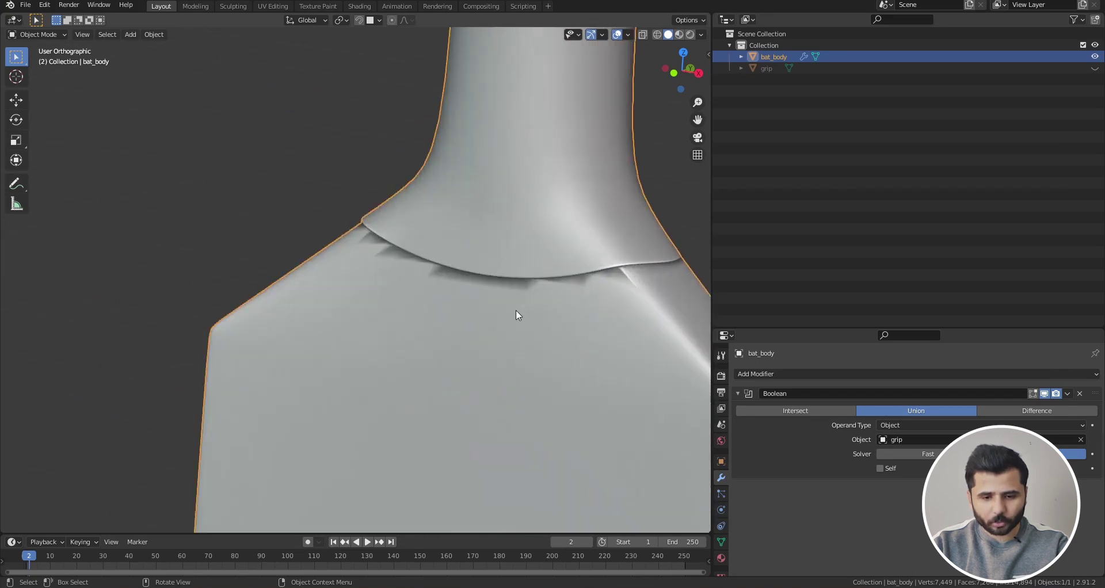
scroll(461, 288, down, 3)
scroll(449, 278, down, 4)
key(z)
click(378, 285)
mouse_move(513, 240)
middle_down()
mouse_move(526, 291)
mouse_move(503, 214)
middle_up()
scroll(503, 216, up, 4)
key(z)
click(614, 186)
scroll(512, 177, up, 5)
Apply the Boolean modifier on bat_body
scroll(492, 171, down, 10)
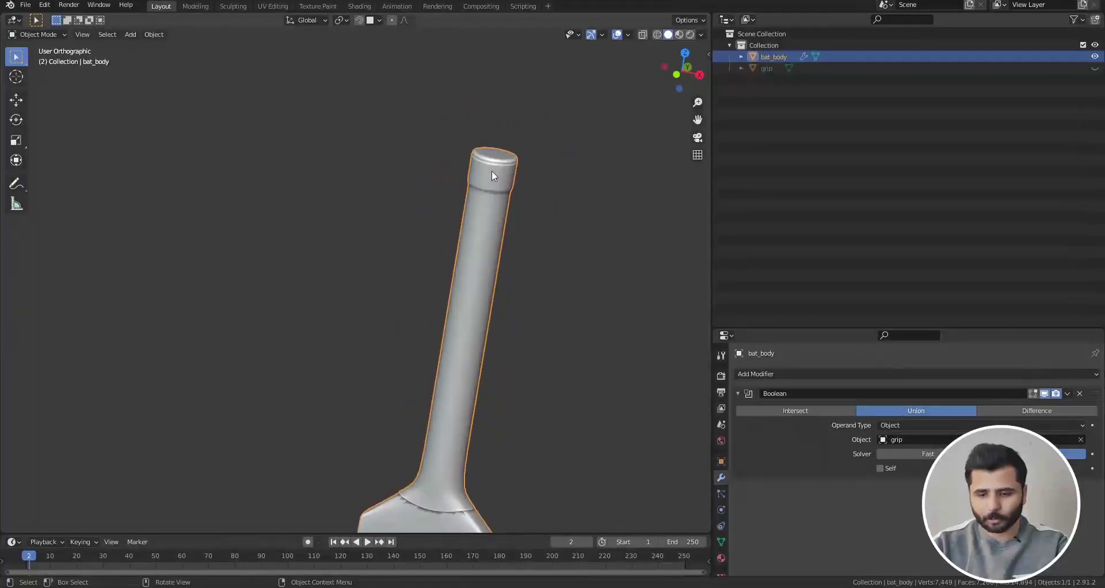
scroll(492, 145, up, 4)
key(ctrl+a)
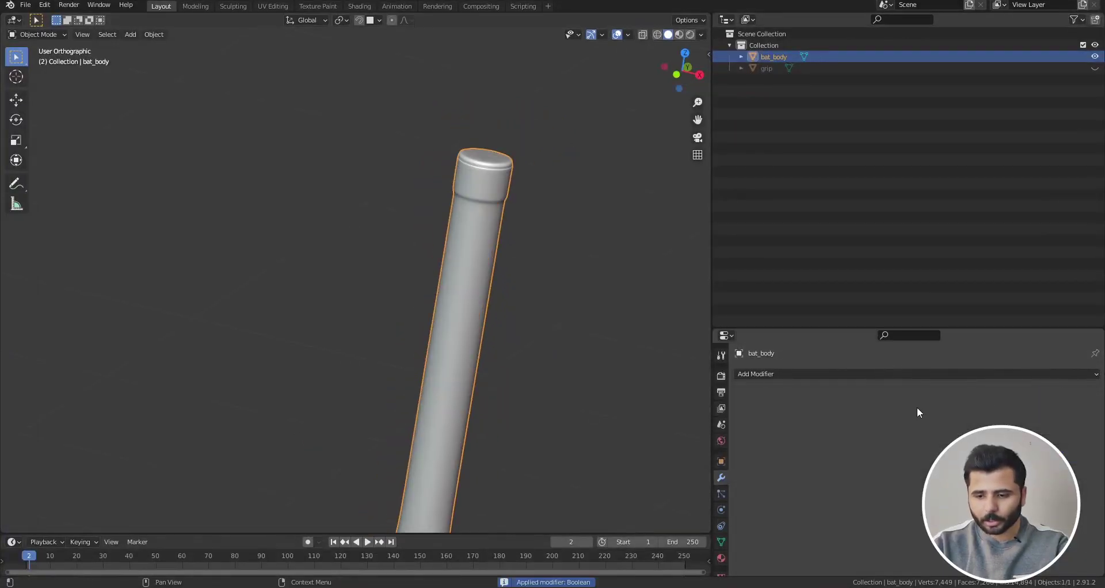
Check the joined mesh's topology around the bat's shoulders in Edit Mode, and shade bat_body flat in Object Mode
scroll(568, 232, down, 4)
key(KP_1)
key(Tab)
scroll(528, 339, up, 10)
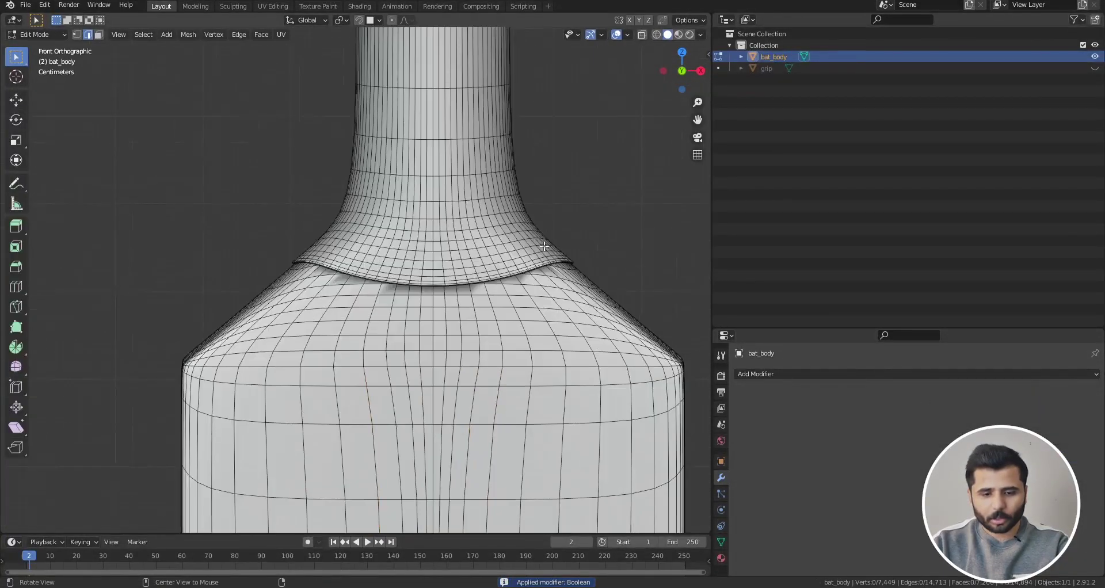
key(Tab)
scroll(528, 339, down, 8)
right_click(546, 312)
click(547, 312)
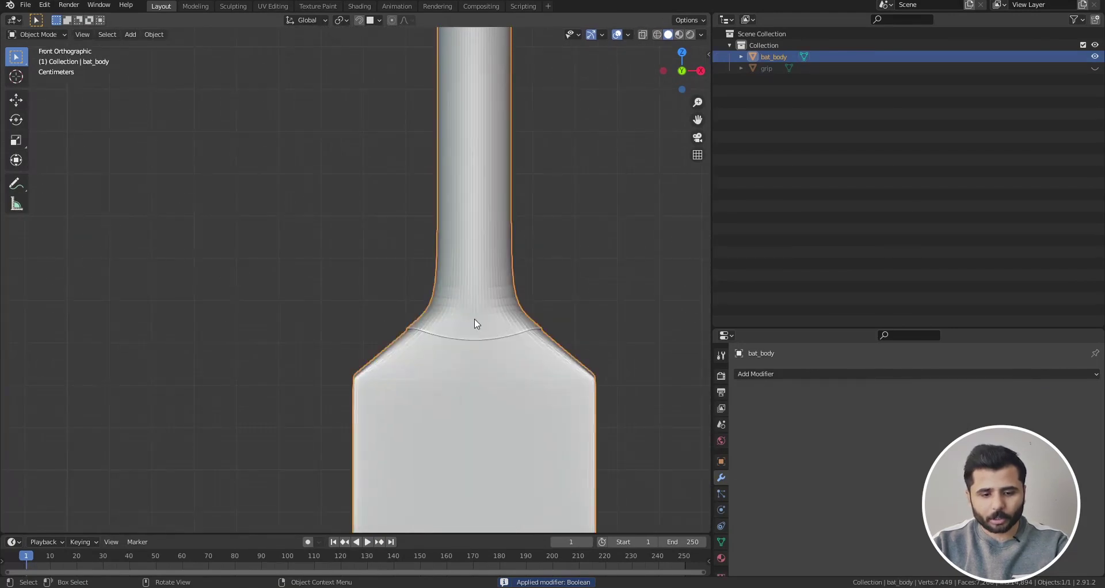
Examine the joined bat's neck and shoulders from several angles in solid and wireframe shading
middle_drag(477, 322, 631, 282)
scroll(460, 356, down, 6)
key(grave)
click(446, 288)
scroll(512, 299, down, 6)
click(512, 299)
scroll(498, 357, up, 1)
middle_drag(498, 357, 464, 376)
click(464, 380)
key(shift+z)
scroll(459, 285, up, 6)
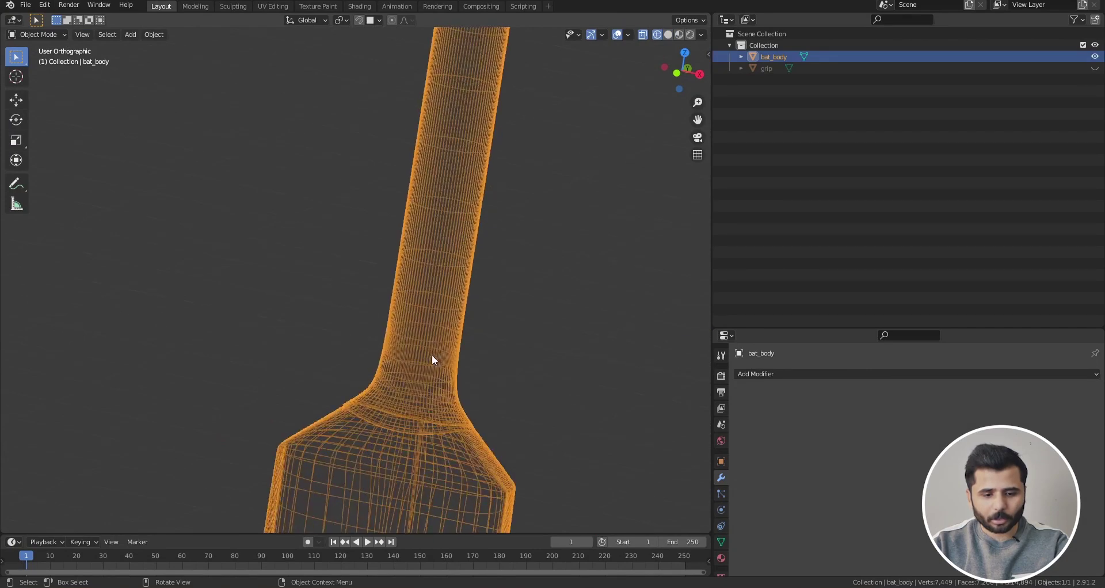
scroll(440, 340, down, 1)
key(shift+z)
scroll(509, 408, down, 4)
Clip the viewport in top view so that only one lengthwise half of the bat is shown
key(grave)
click(497, 326)
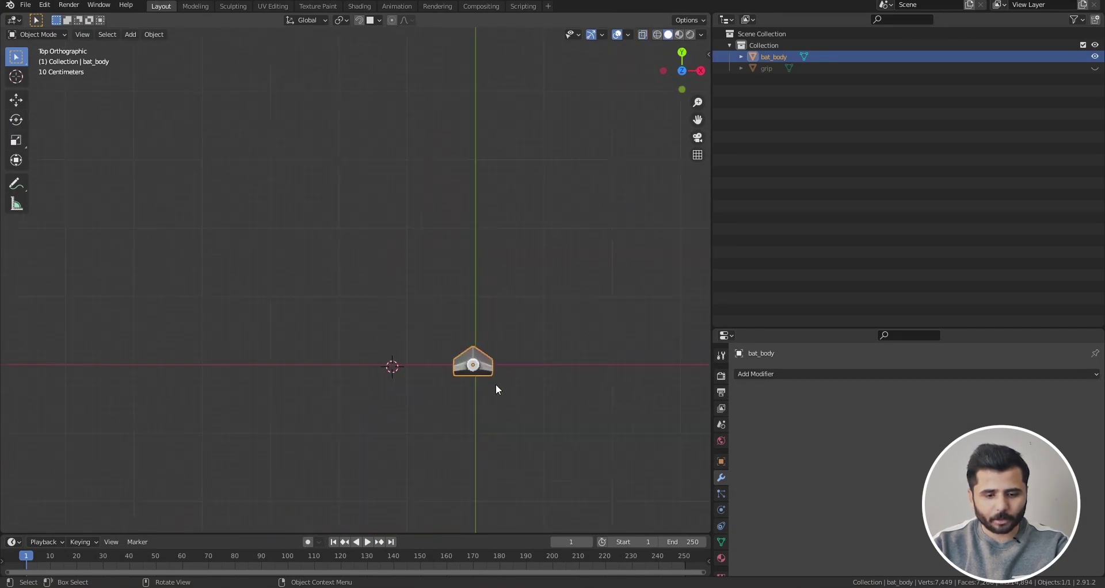
scroll(498, 390, up, 5)
key(shift+b)
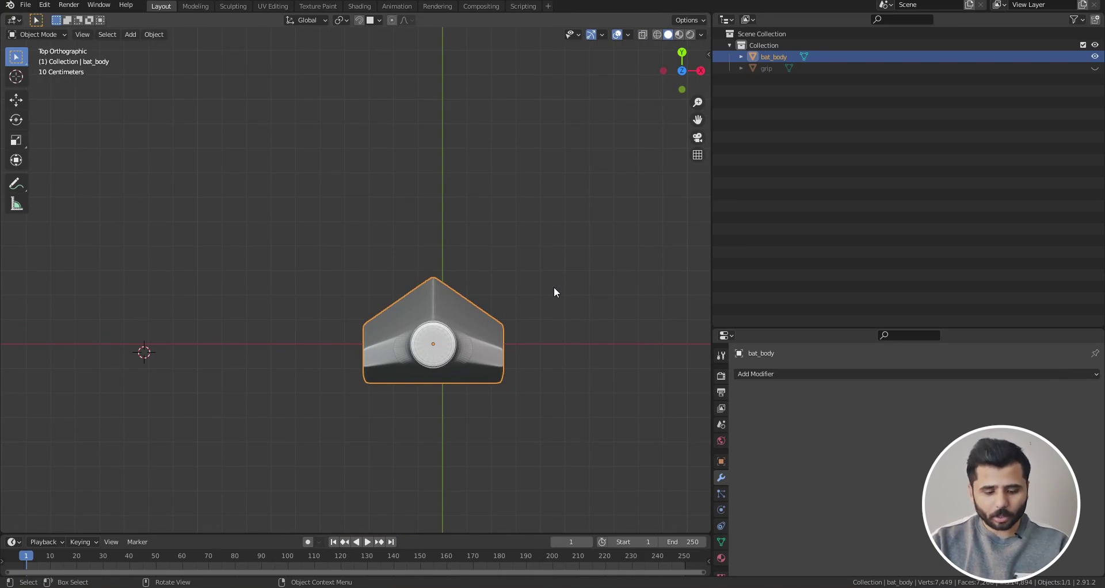
key(alt+h)
key(b)
drag(560, 241, 433, 458)
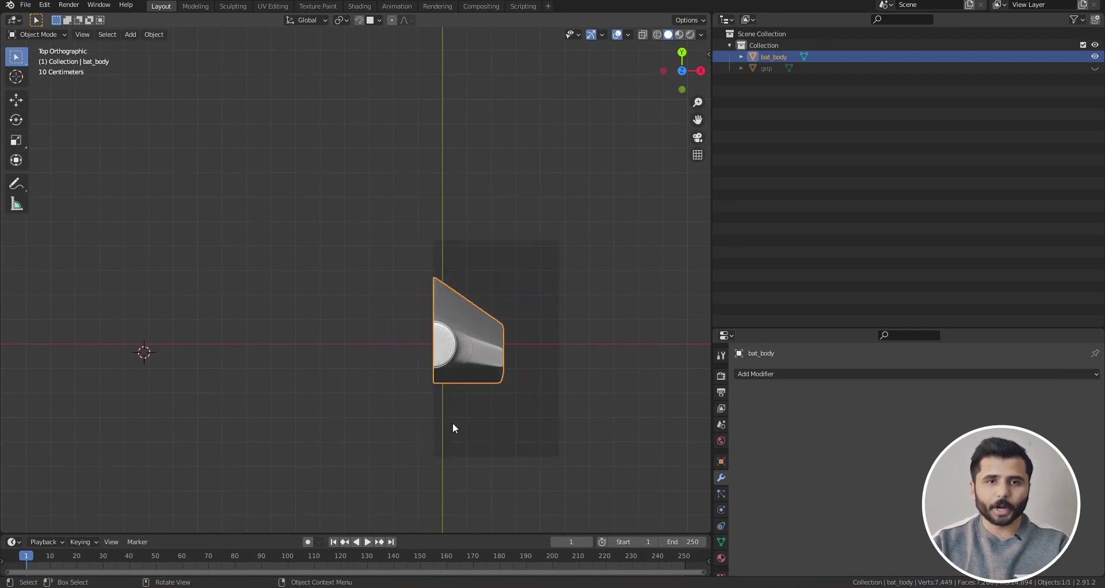
Examine the inside of the sectioned bat from several angles, and clear the viewport clipping
middle_drag(414, 425, 346, 299)
scroll(402, 285, down, 6)
scroll(448, 279, up, 9)
scroll(474, 259, down, 5)
middle_drag(528, 207, 449, 291)
scroll(448, 292, down, 5)
key(grave)
click(416, 244)
scroll(409, 85, up, 8)
middle_drag(375, 109, 368, 192)
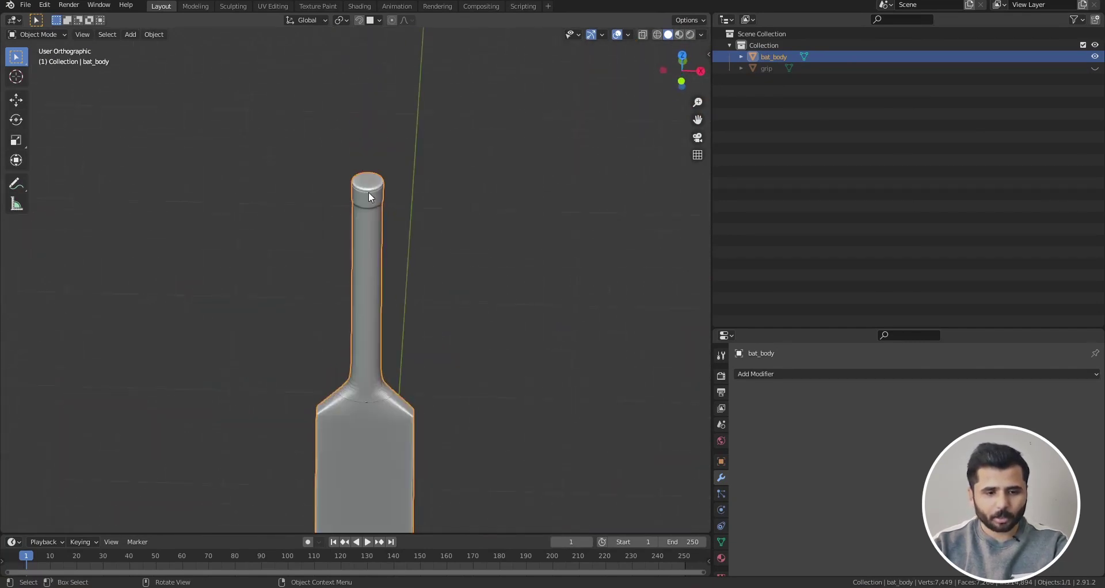
Select the edge loop along the seam at the grip's top end in Edit Mode and try to extrude it
scroll(370, 197, up, 10)
key(Tab)
key(2)
click(446, 204)
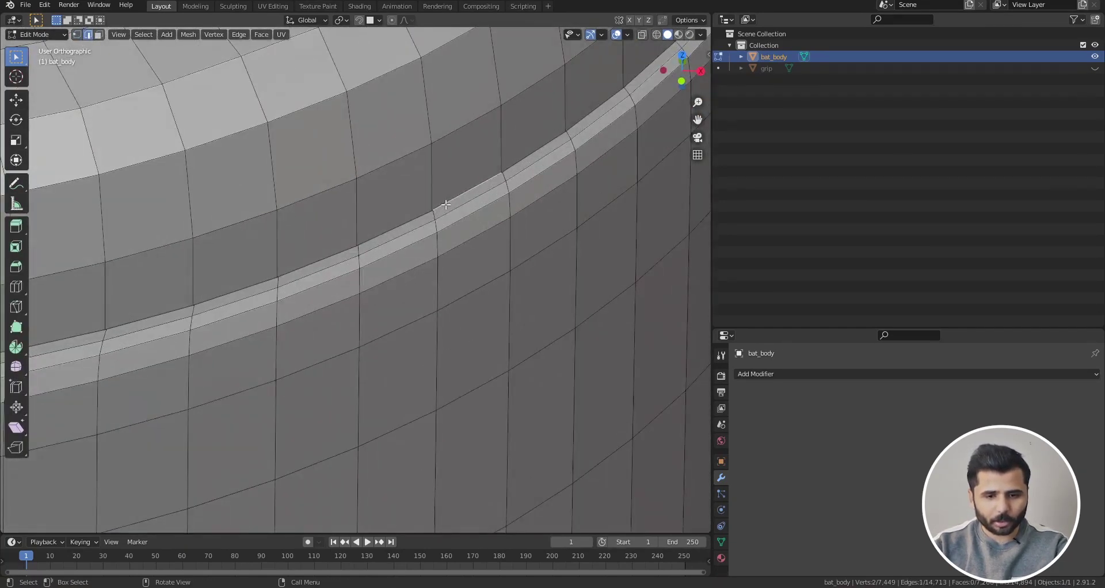
key(ctrl+z)
scroll(446, 204, down, 1)
alt+click(463, 212)
scroll(464, 214, down, 4)
middle_drag(464, 271, 459, 233)
key(e)
right_click(484, 317)
key(ctrl+z)
scroll(471, 235, down, 6)
key(alt+a)
scroll(449, 198, down, 11)
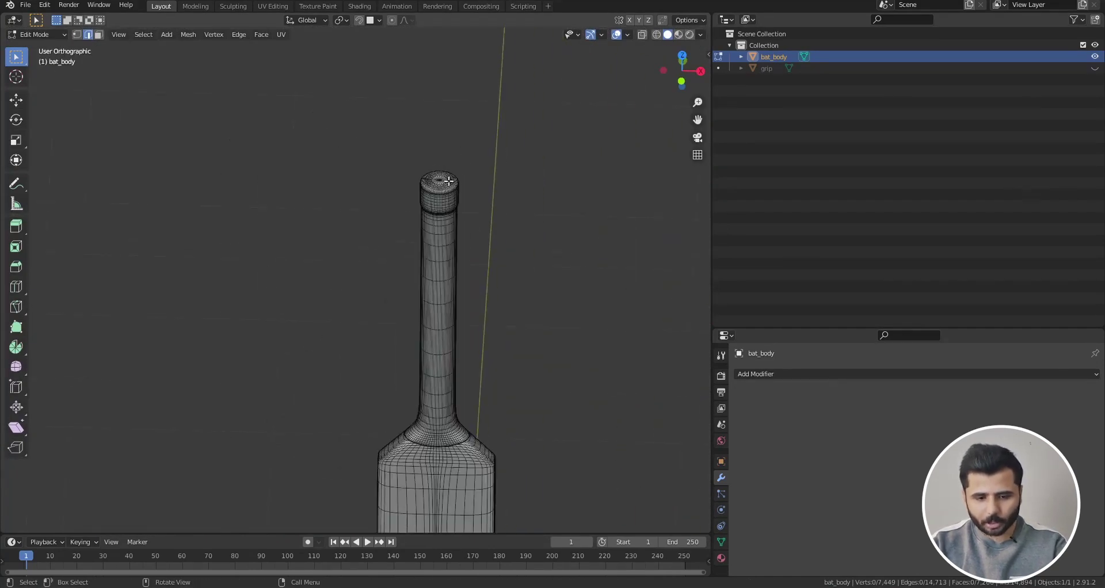
Select the linked mesh from the grip's end to check its connection to the body, and return to Object Mode
key(l)
scroll(298, 443, down, 4)
middle_drag(299, 444, 290, 338)
key(Tab)
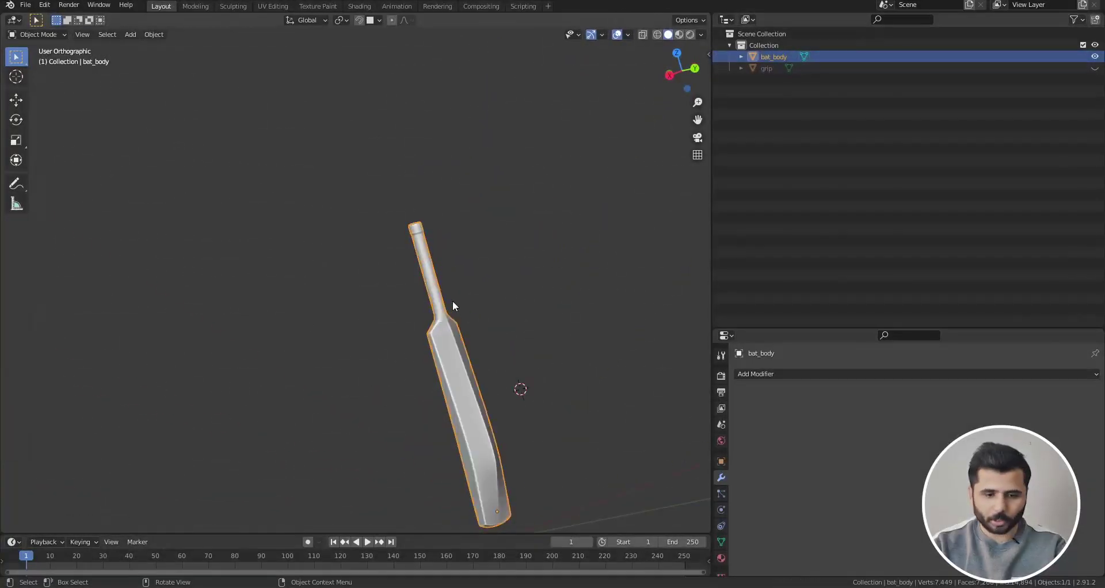
key(KP_1)
scroll(433, 280, down, 2)
key(alt+a)
click(460, 339)
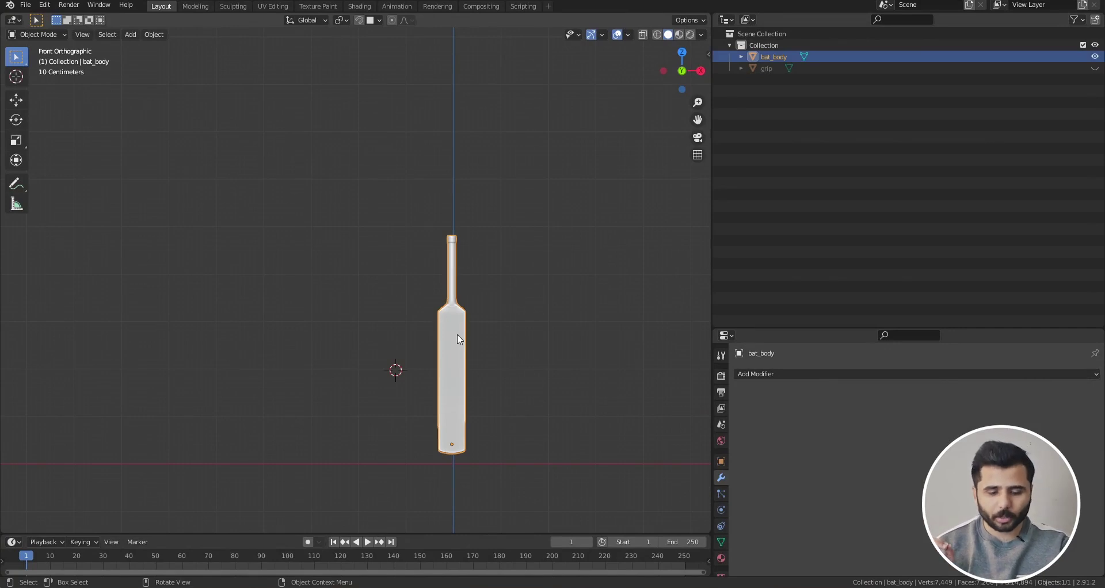
key(n)
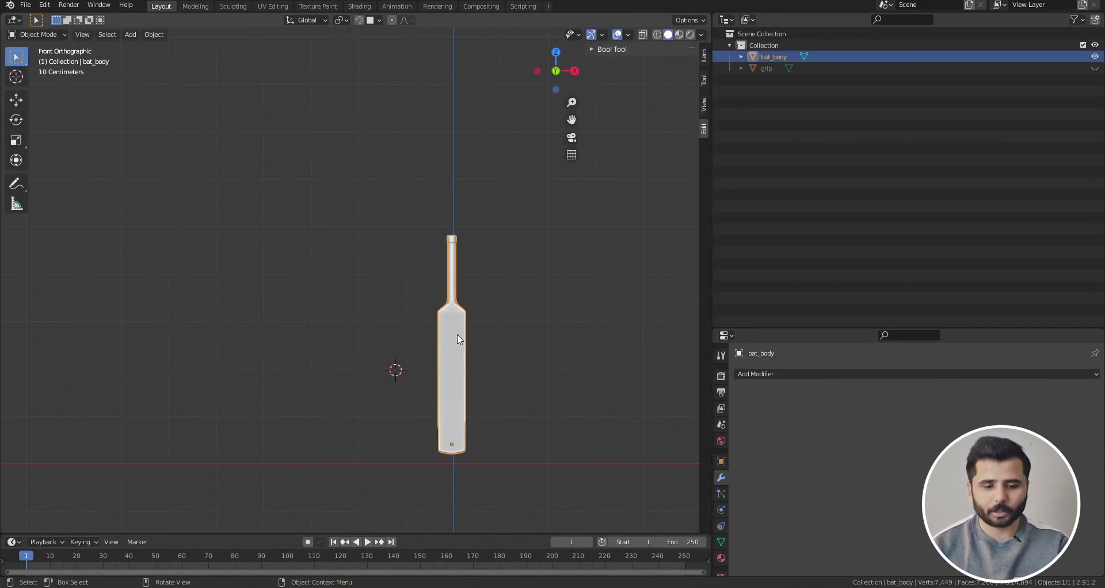
key(n)
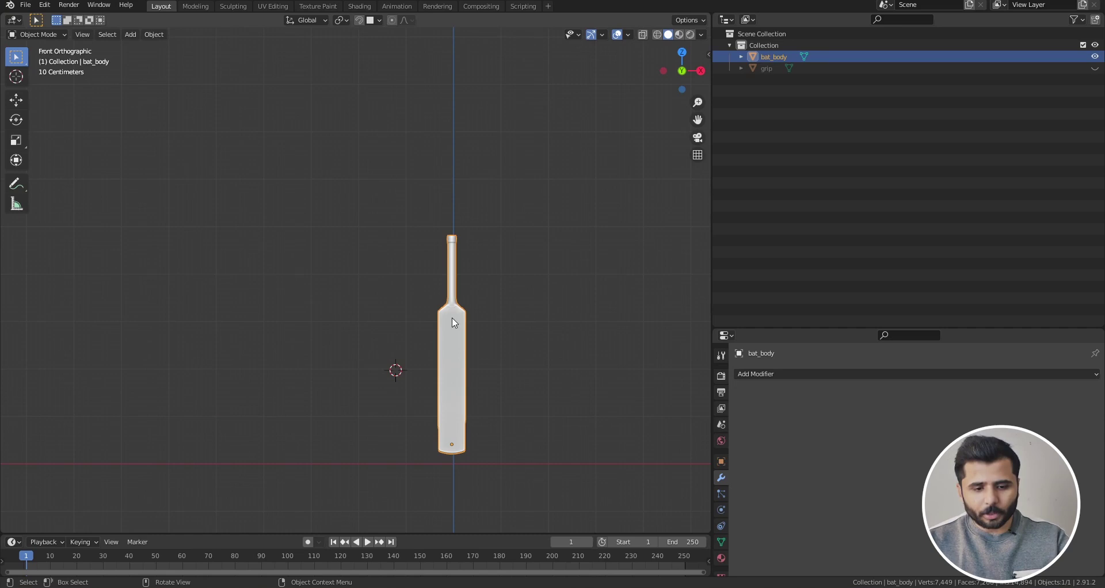
click(862, 378)
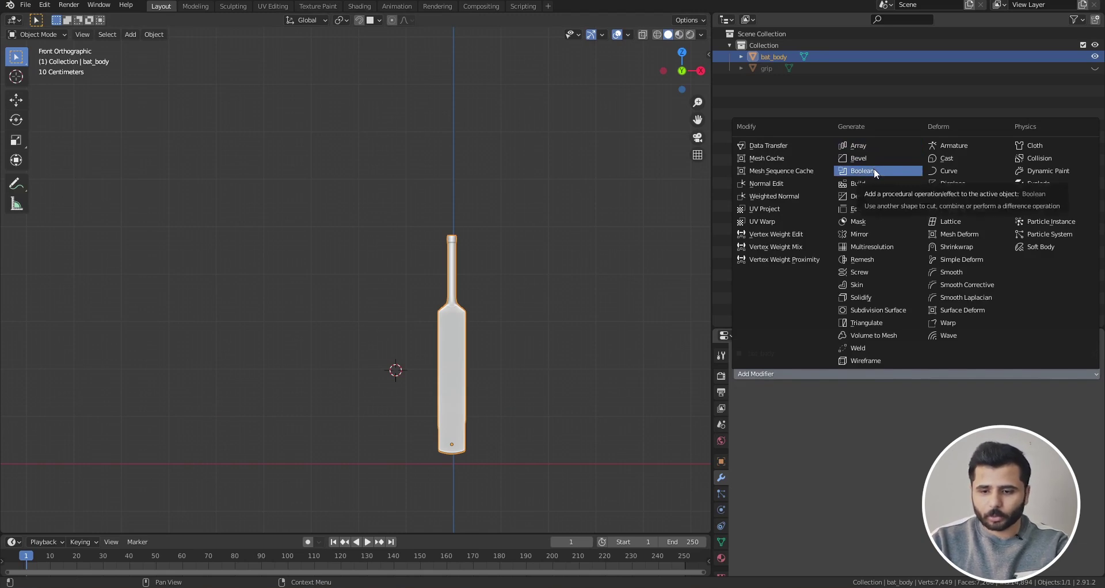
middle_drag(533, 300, 466, 257)
scroll(472, 254, up, 7)
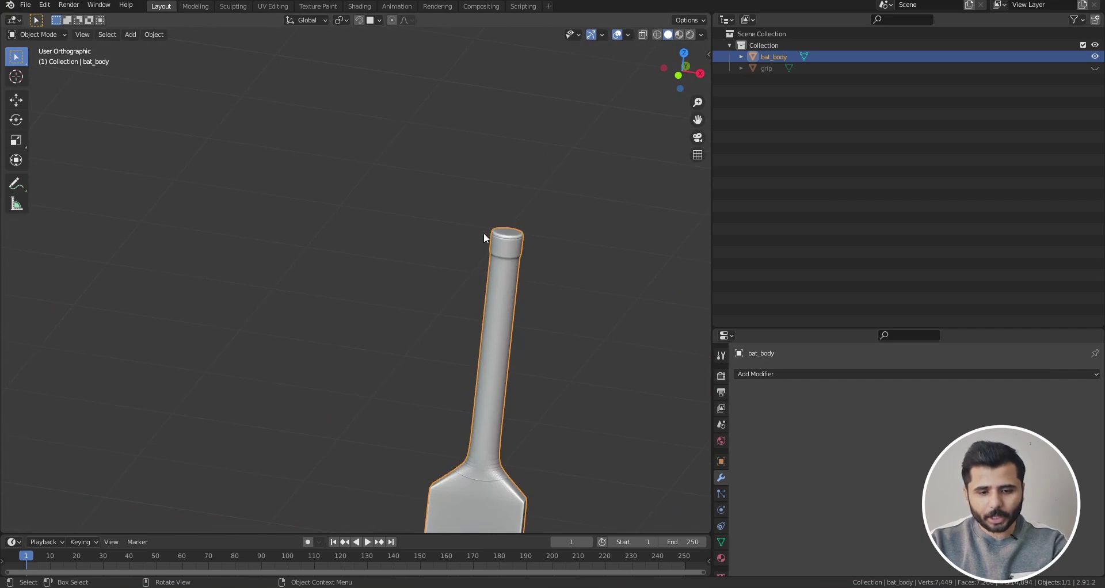
scroll(485, 230, down, 7)
key(KP_1)
Add an Array modifier to bat_body, space the copies apart along X and raise the count to 16
click(852, 374)
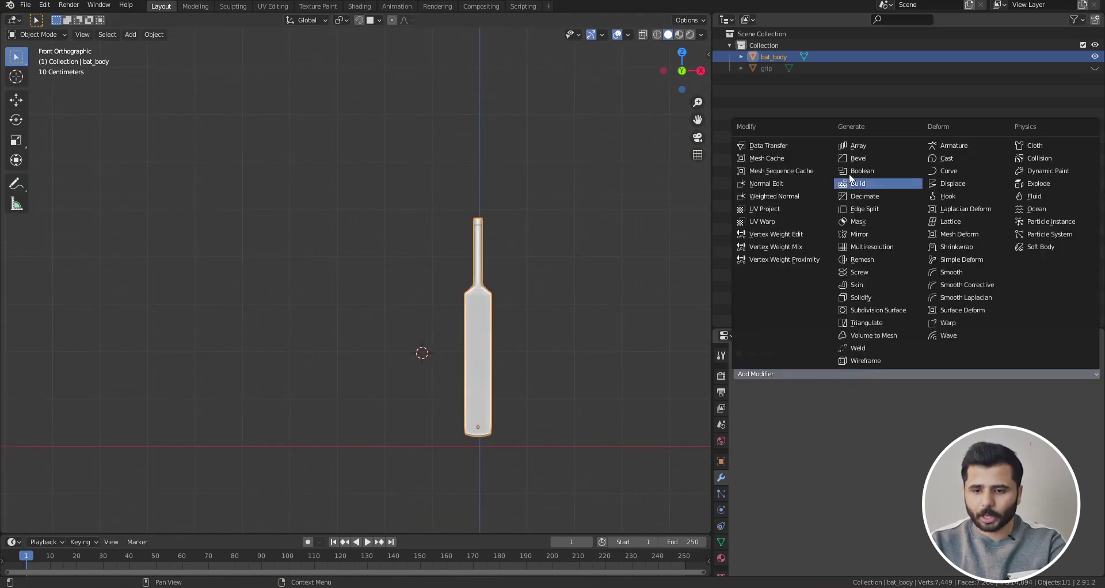
click(851, 140)
scroll(358, 265, down, 5)
drag(955, 460, 987, 460)
drag(938, 425, 996, 425)
scroll(412, 279, down, 6)
scroll(453, 266, up, 5)
middle_drag(491, 267, 512, 322)
Offset the array's copies along Z and Y as well to form a rising diagonal row, and collapse the modifier's settings
mouse_move(981, 482)
mouse_down()
mouse_move(1059, 483)
mouse_move(973, 483)
mouse_up()
middle_drag(553, 265, 450, 270)
key(KP_7)
scroll(592, 263, up, 6)
drag(981, 471, 1060, 471)
scroll(552, 417, down, 6)
click(757, 393)
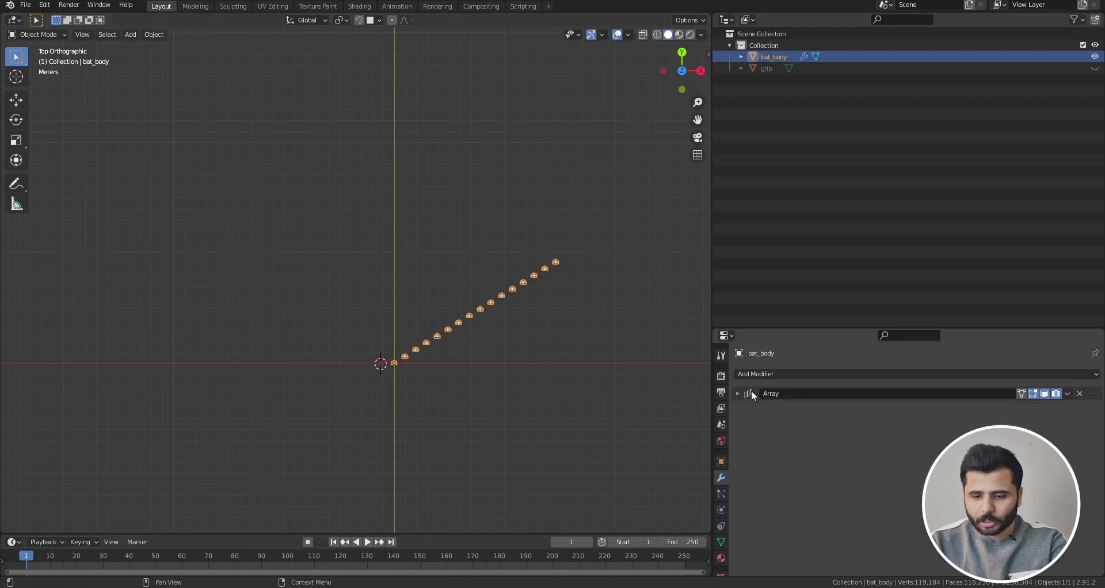
Try a Bevel modifier below the Array on bat_body, inspect the bats from the front, and remove the Bevel modifier
click(800, 373)
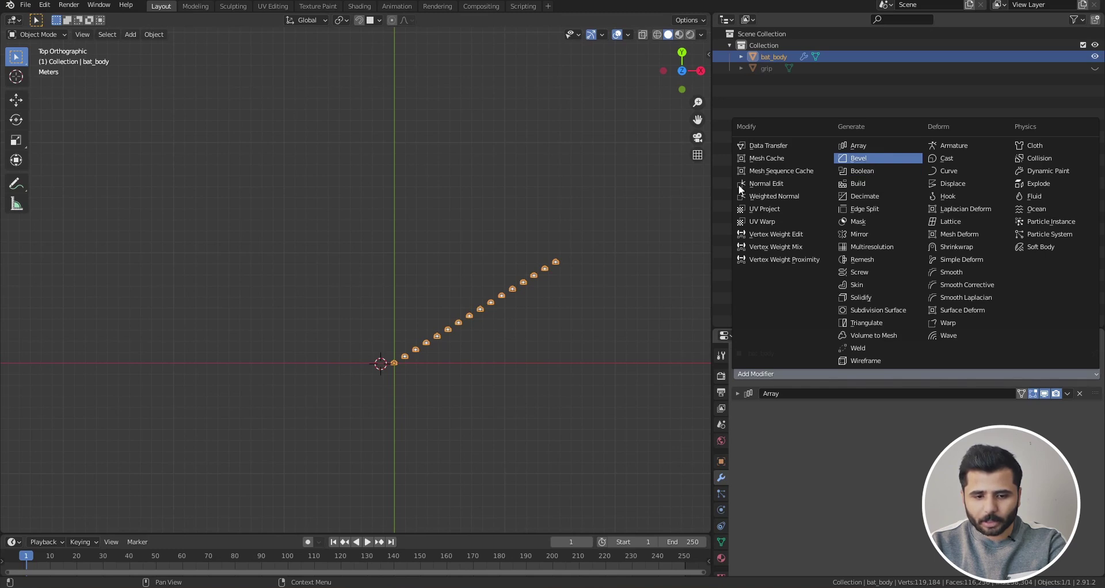
scroll(392, 364, up, 12)
key(z)
key(KP_1)
key(KP_1)
scroll(389, 312, up, 8)
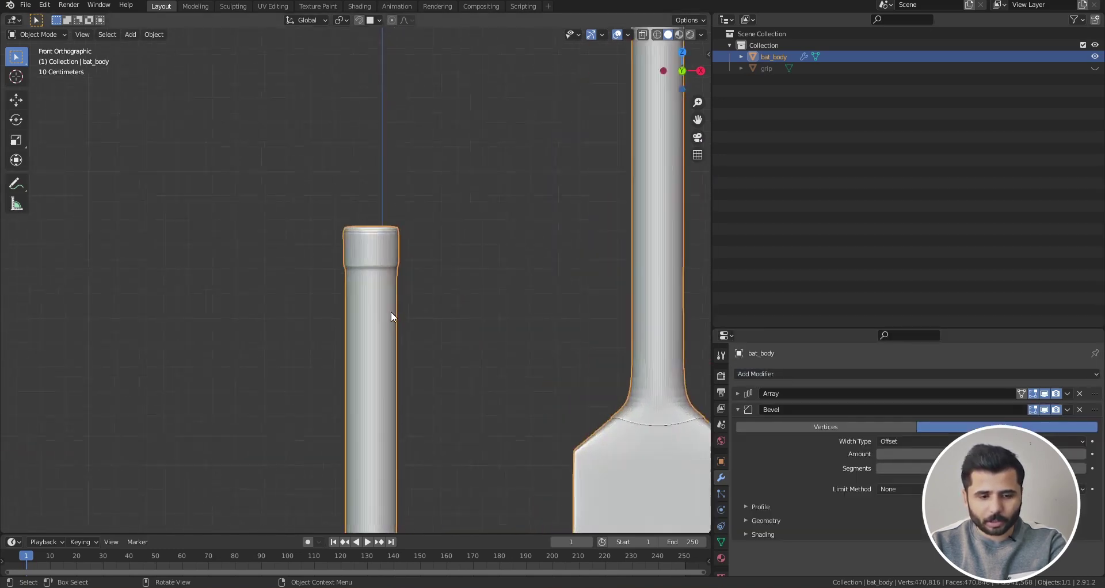
scroll(394, 116, down, 12)
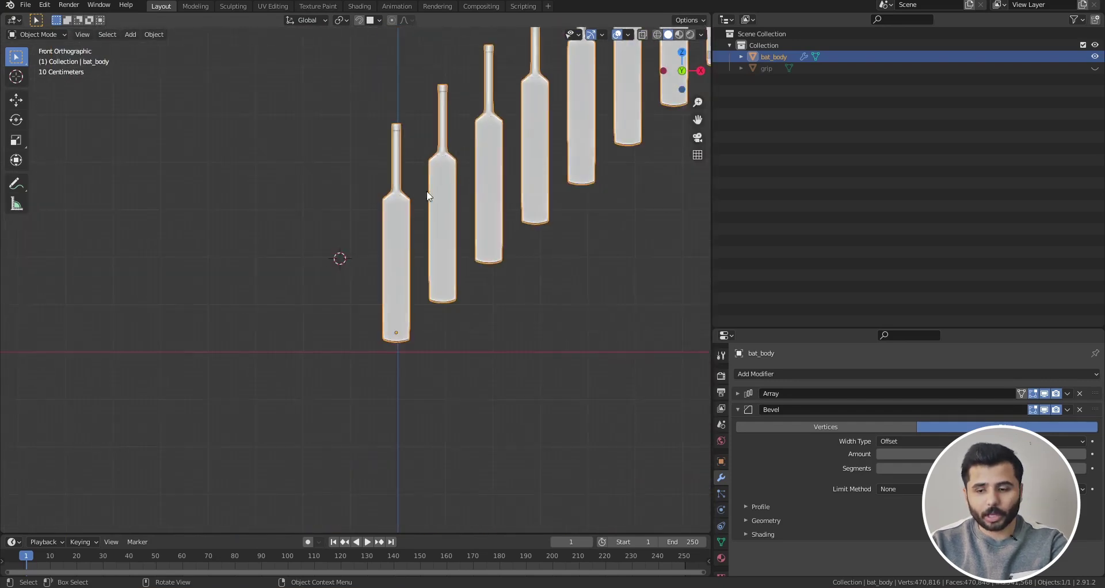
click(1078, 410)
View the row of bats at an angle and open the list of modifiers that can be added
middle_drag(346, 271, 427, 225)
click(798, 376)
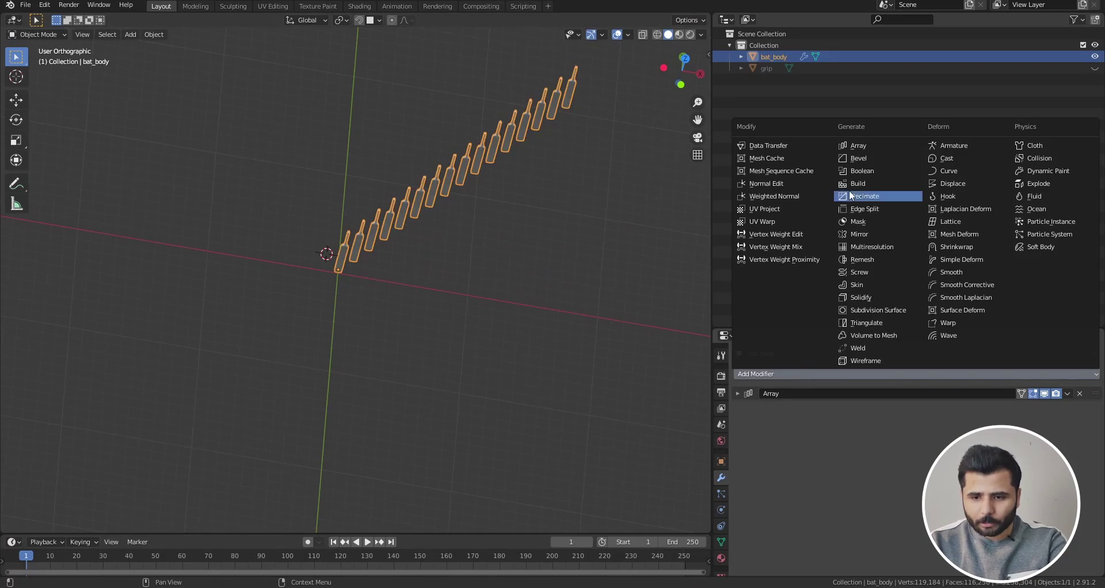